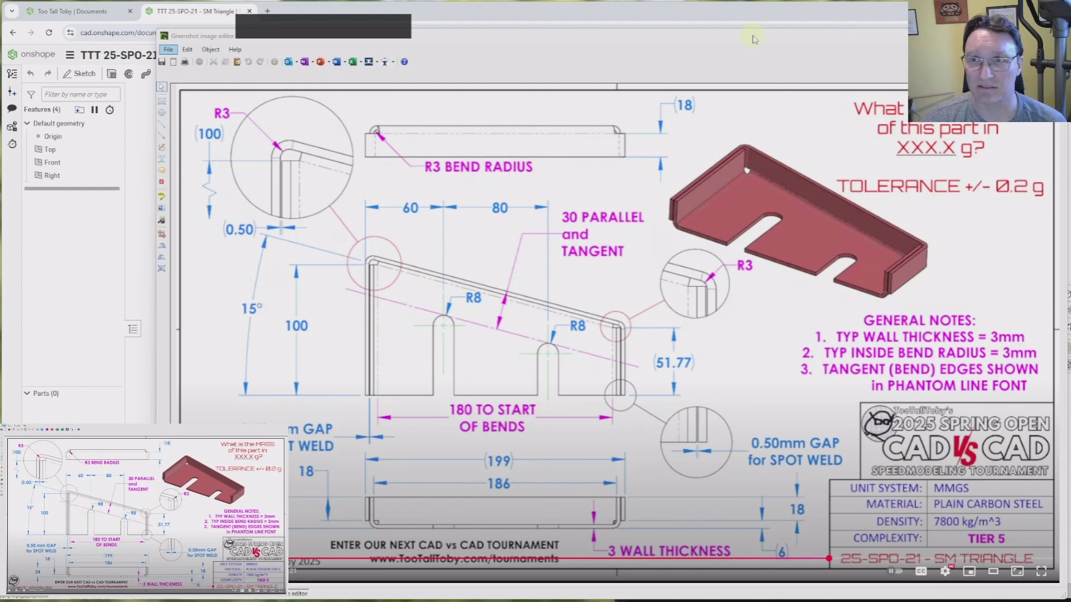
Start a sketch on the Top plane and draw a 100 mm vertical line upward from the origin.
left_click_drag(753, 39, 0, 55)
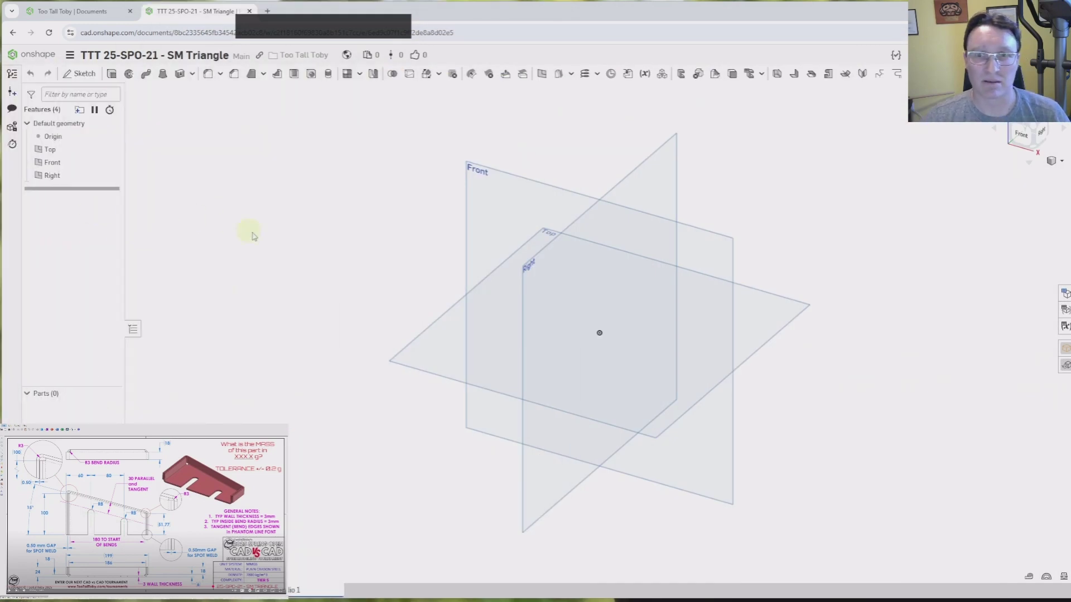
left_click(416, 353)
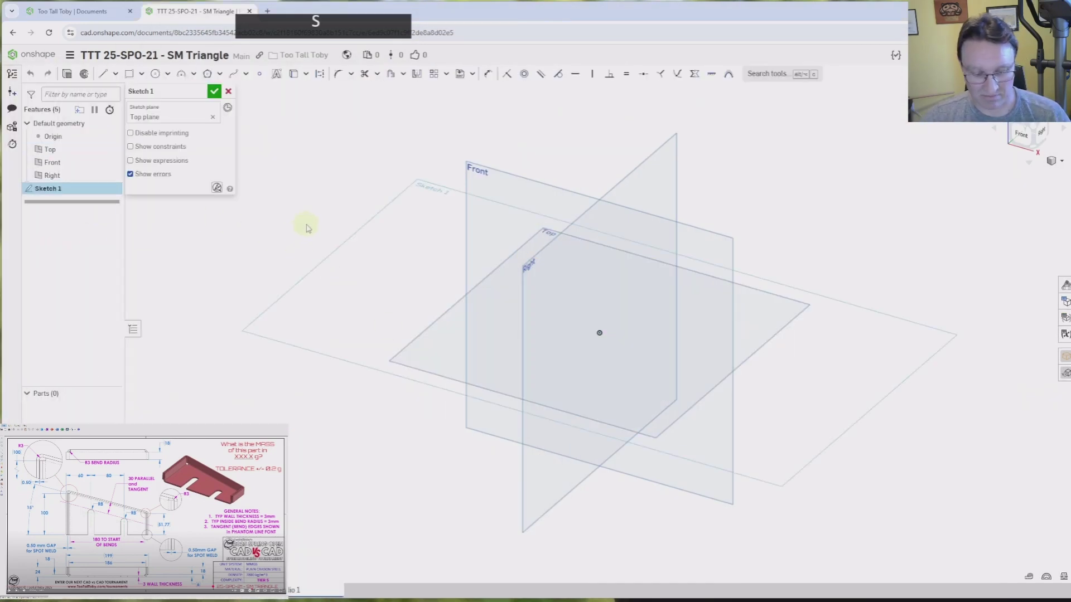
key("n")
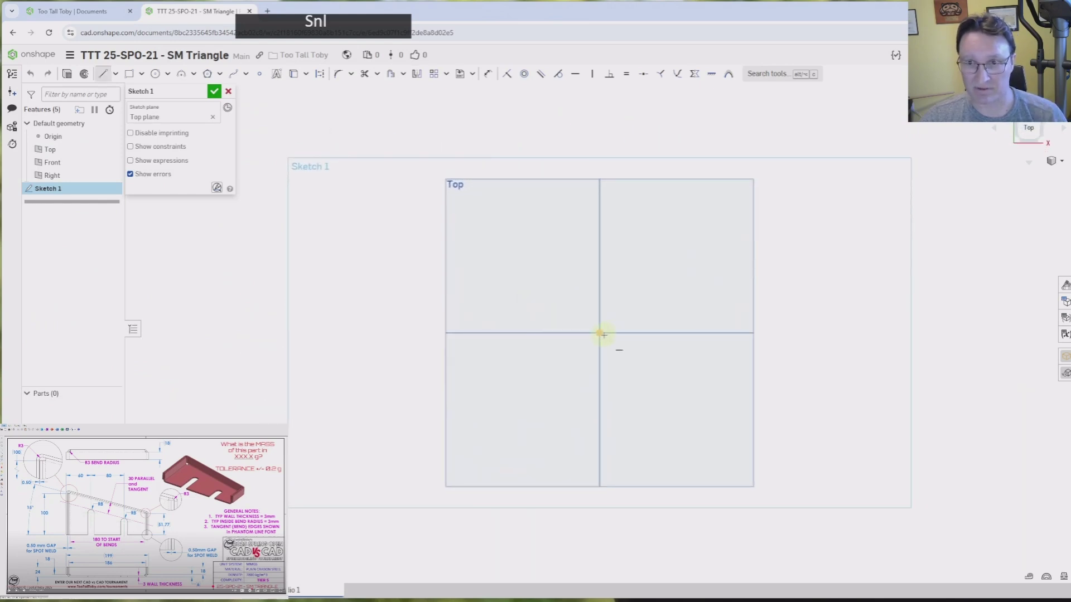
left_click(600, 333)
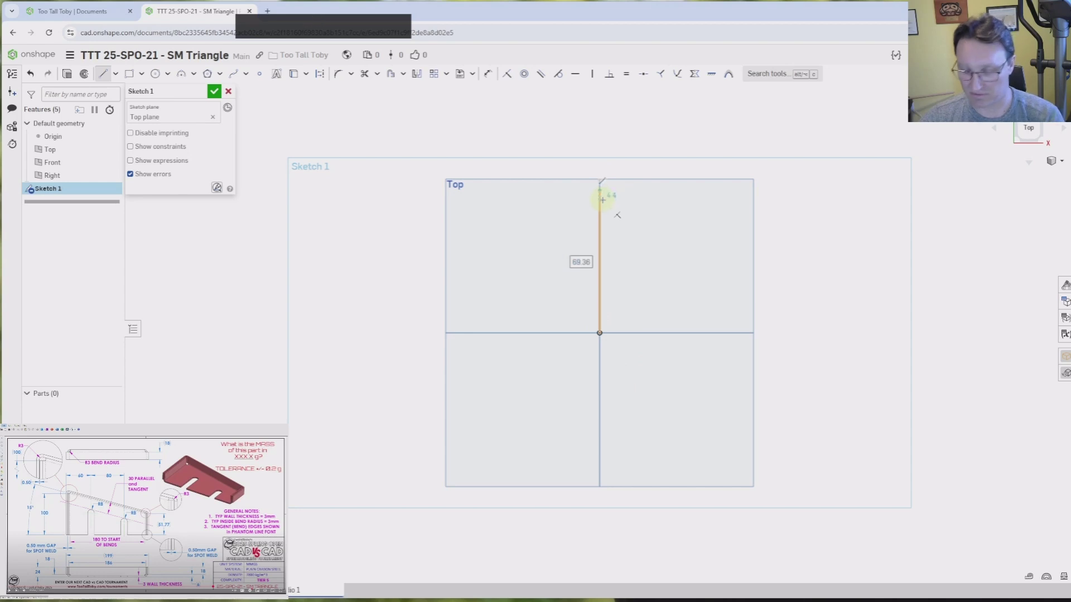
key("Return")
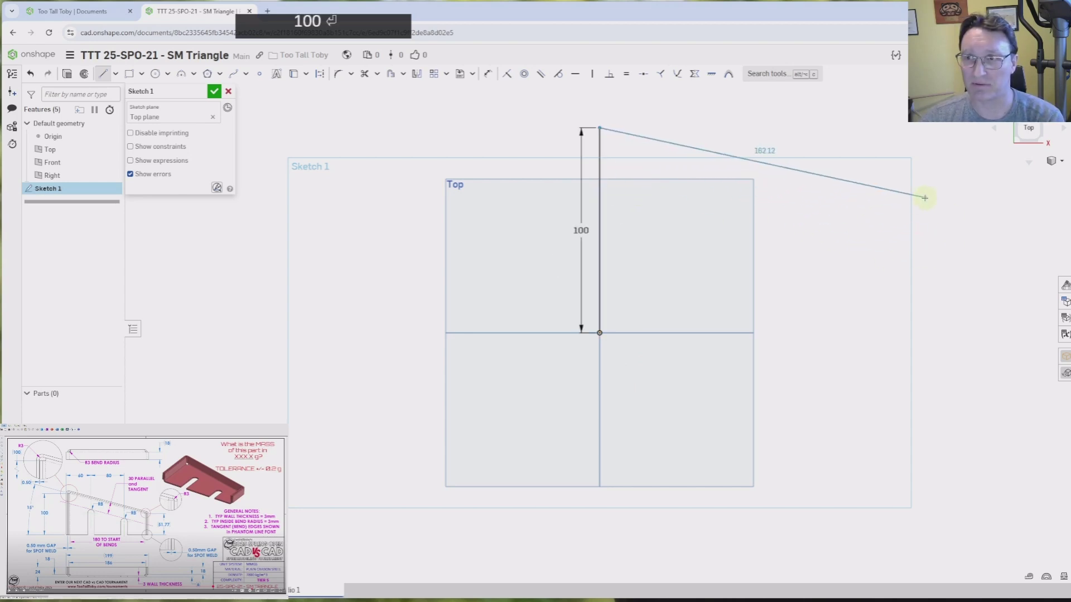
Close the profile with a sloped upper edge, a vertical far side and a 180 mm horizontal base back to the origin.
left_click(921, 332)
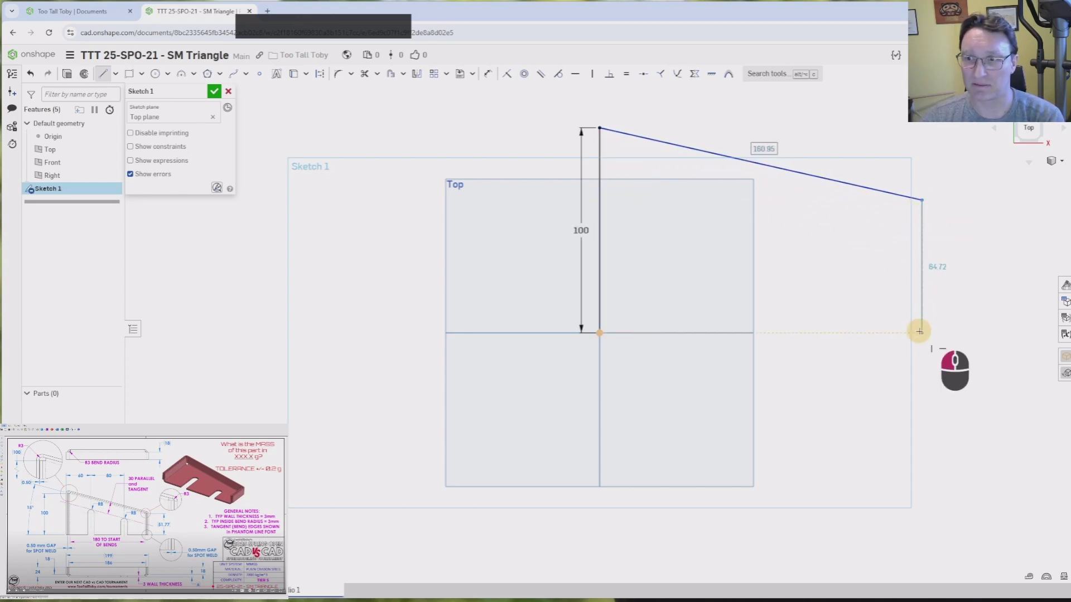
left_click(600, 333)
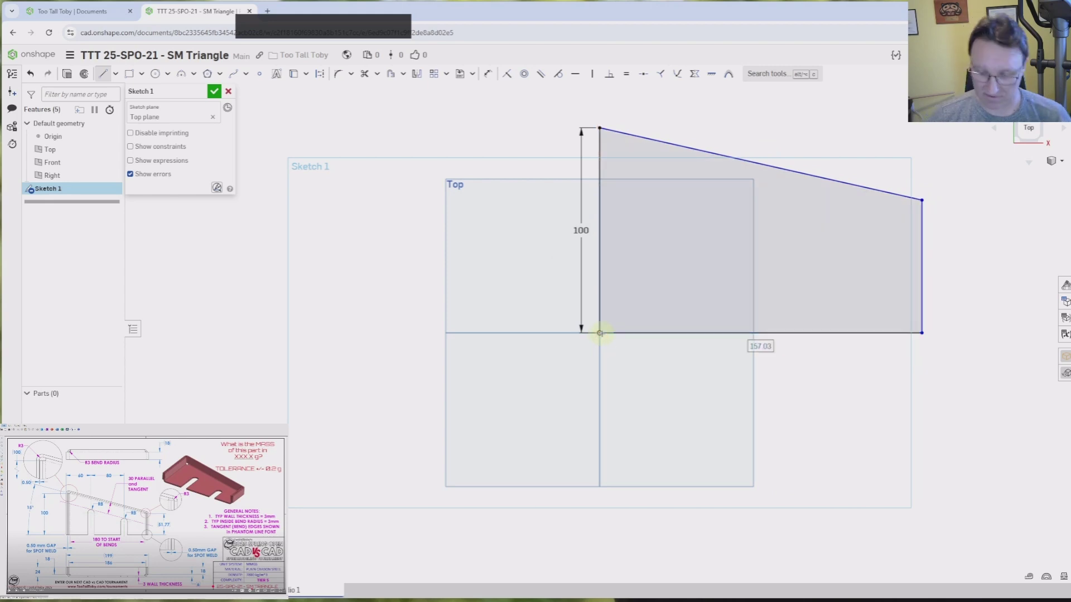
type("180")
key("Return")
Dimension the angle between the sloped edge and the base at 15° and finish the sketch.
key("d")
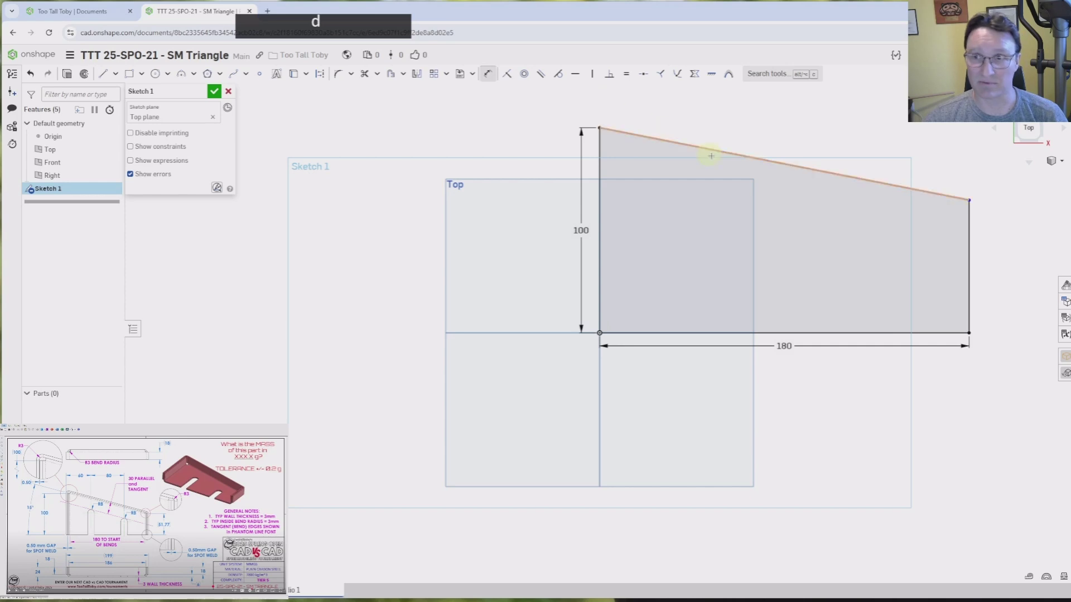
left_click(748, 158)
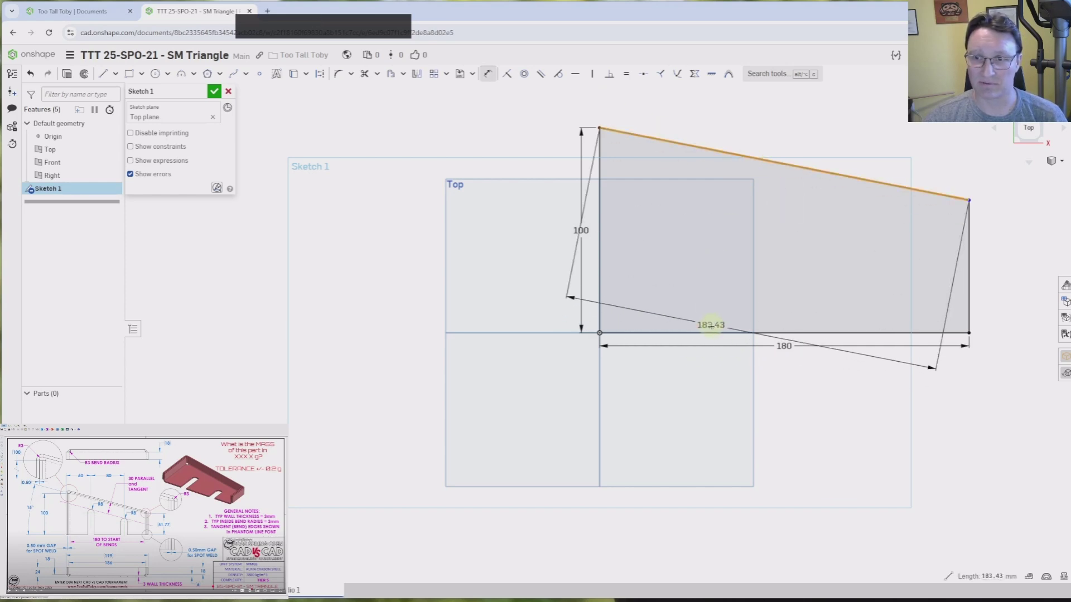
left_click(704, 333)
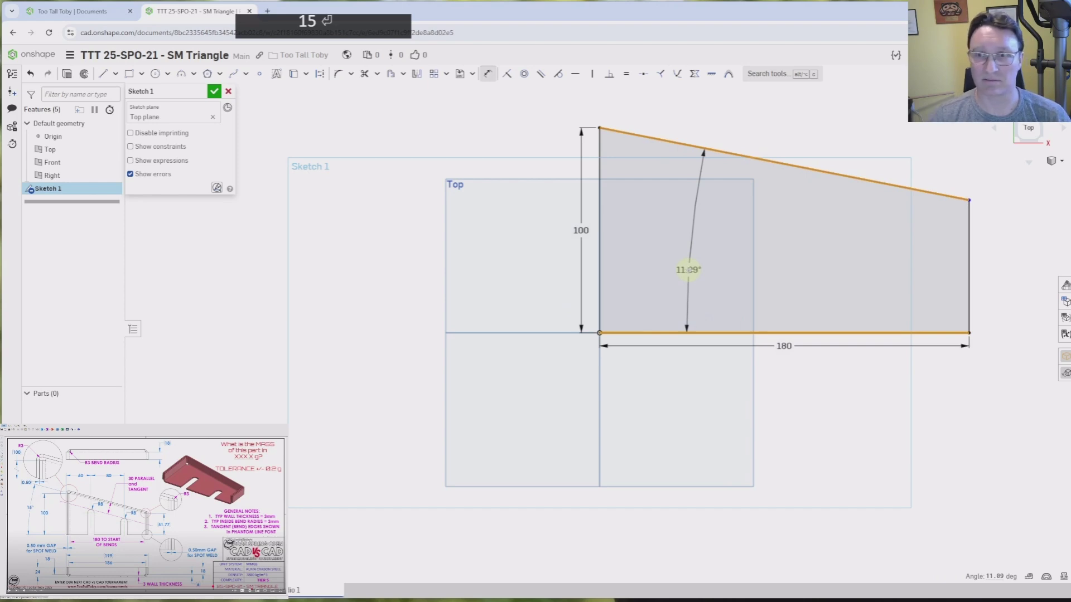
left_click(677, 261)
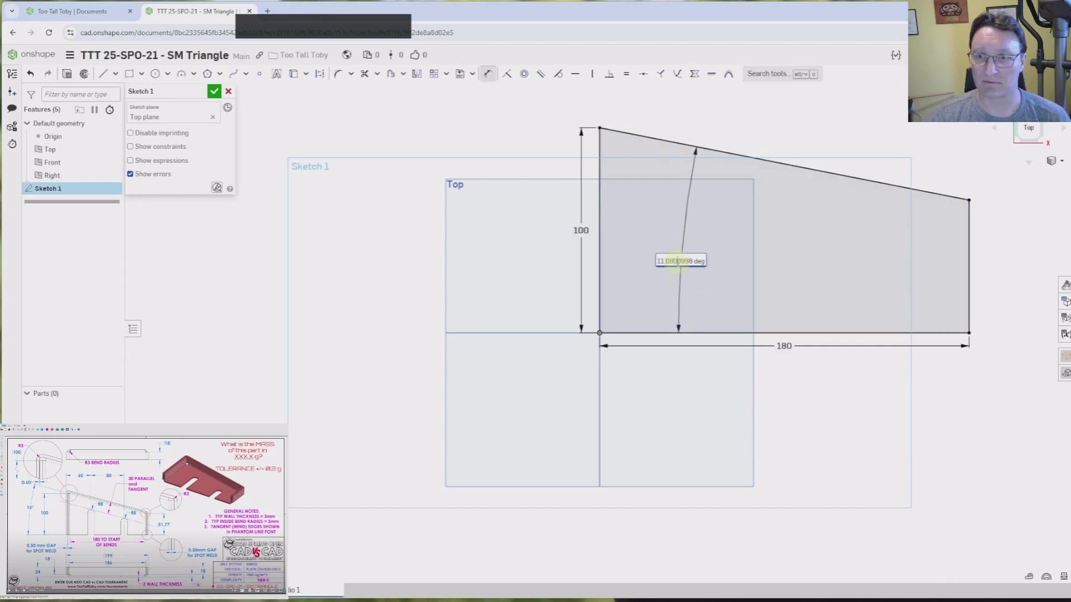
double_click(674, 261)
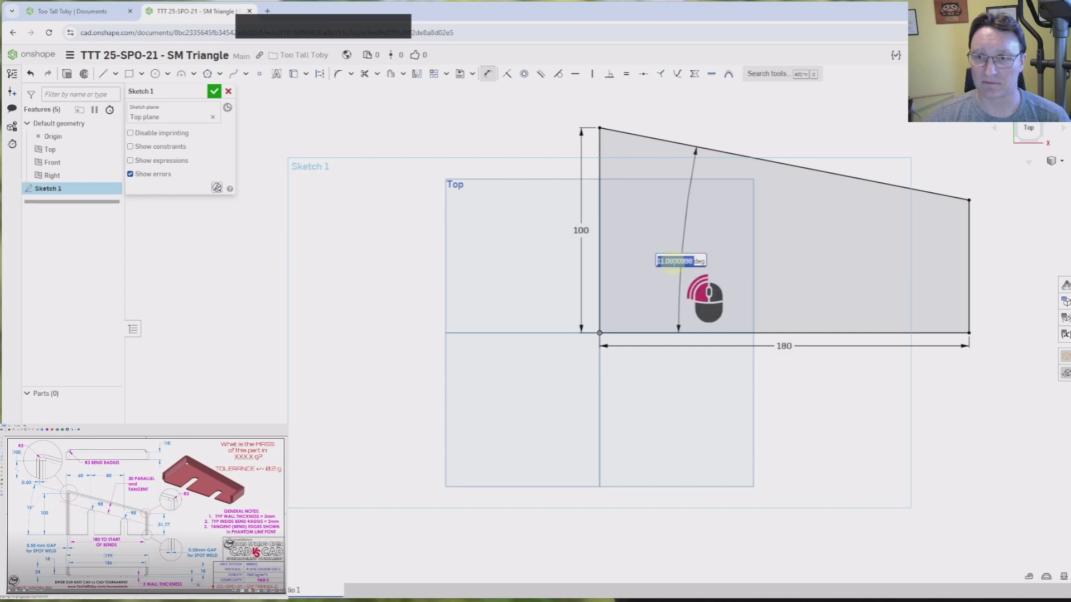
type("15")
key("Return")
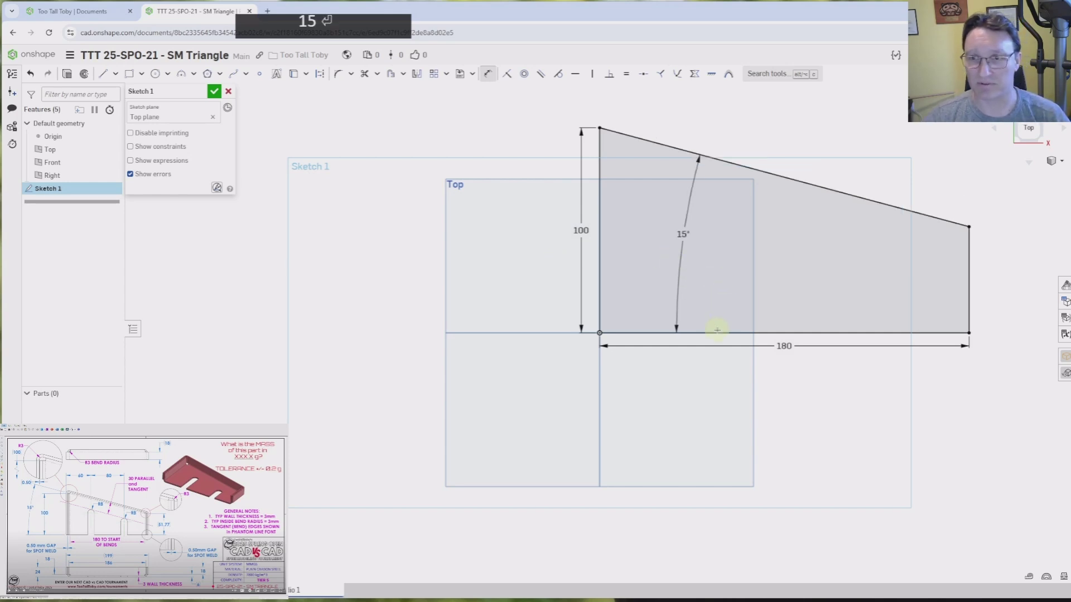
middle_click_drag(717, 329, 504, 392)
left_click(214, 92)
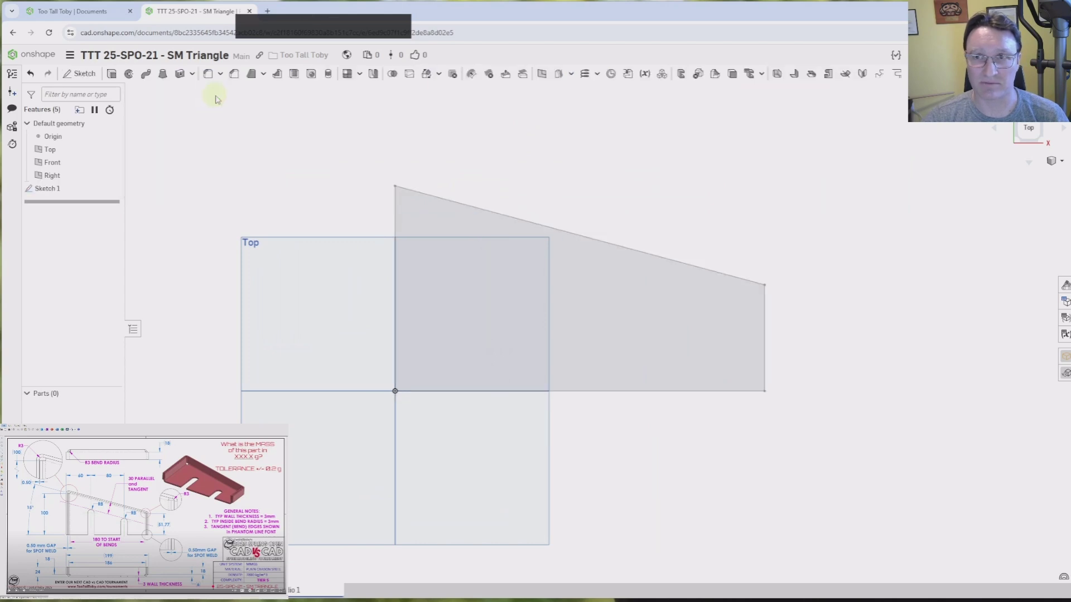
Create a sheet metal model by thickening the sketch region, with 3 mm thickness and 3 mm bend radius.
left_click(805, 78)
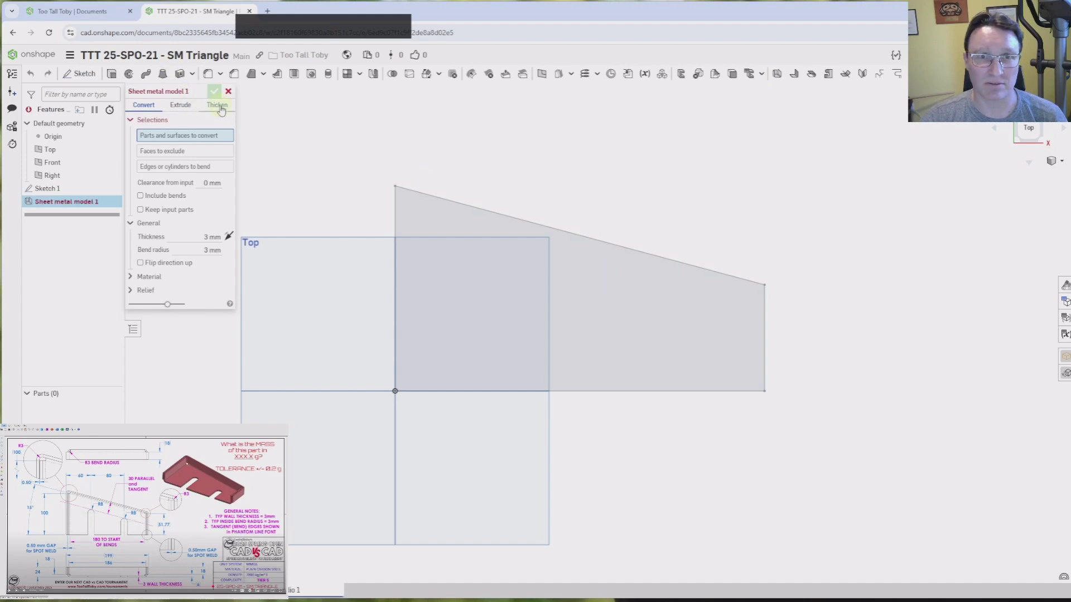
left_click(220, 110)
left_click(608, 286)
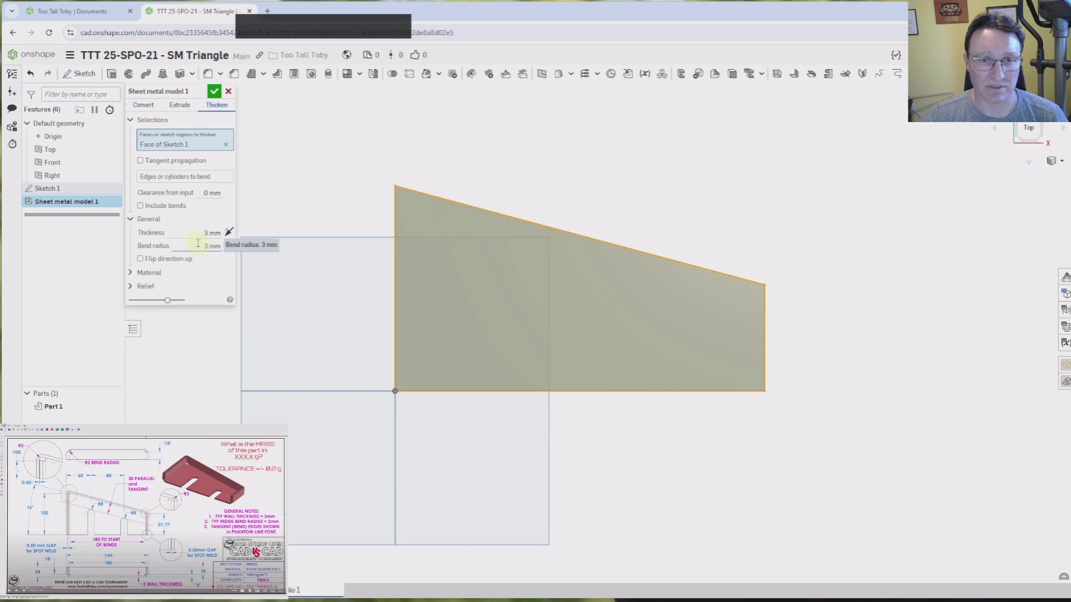
right_click_drag(579, 474, 567, 390)
scroll(409, 343, "down", 1)
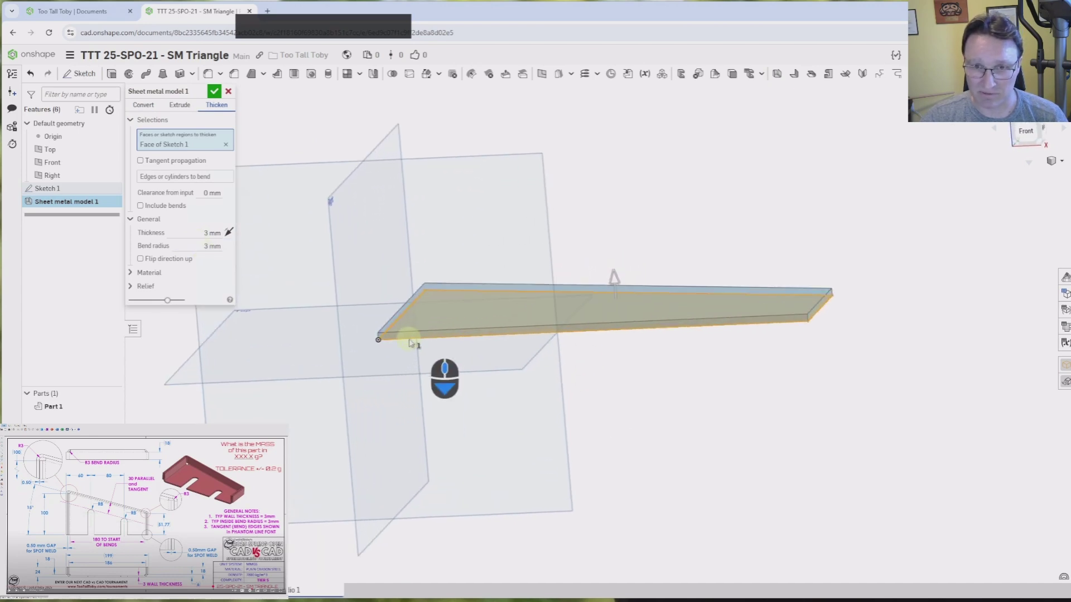
left_click(214, 90)
Add 24 mm flanges at 90° along the plate's two vertical sides and its sloped edge, leaving the base edge without one.
right_click_drag(747, 211, 723, 259)
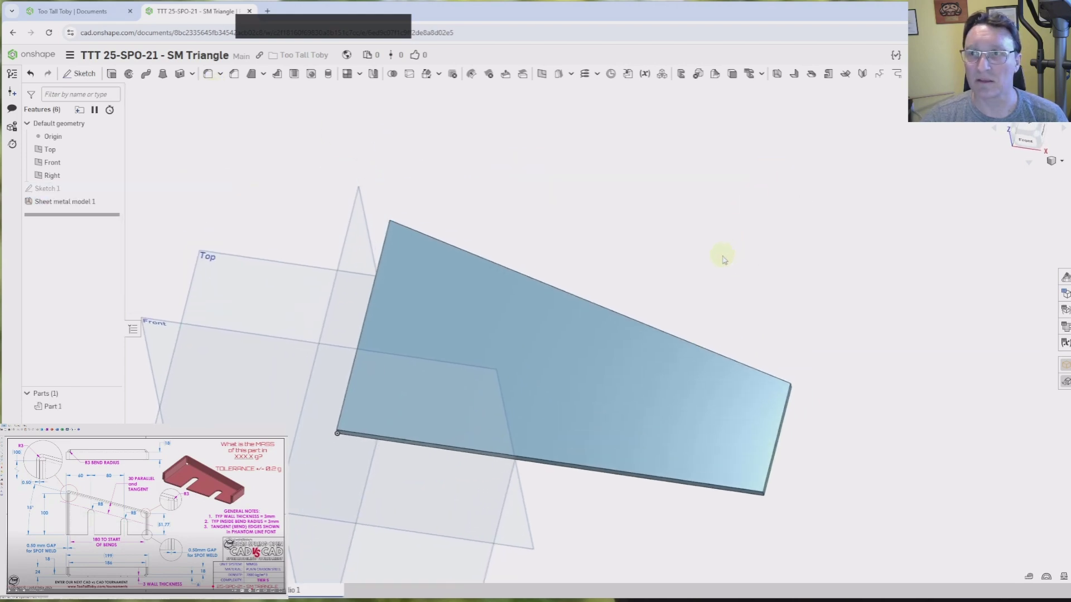
left_click(795, 76)
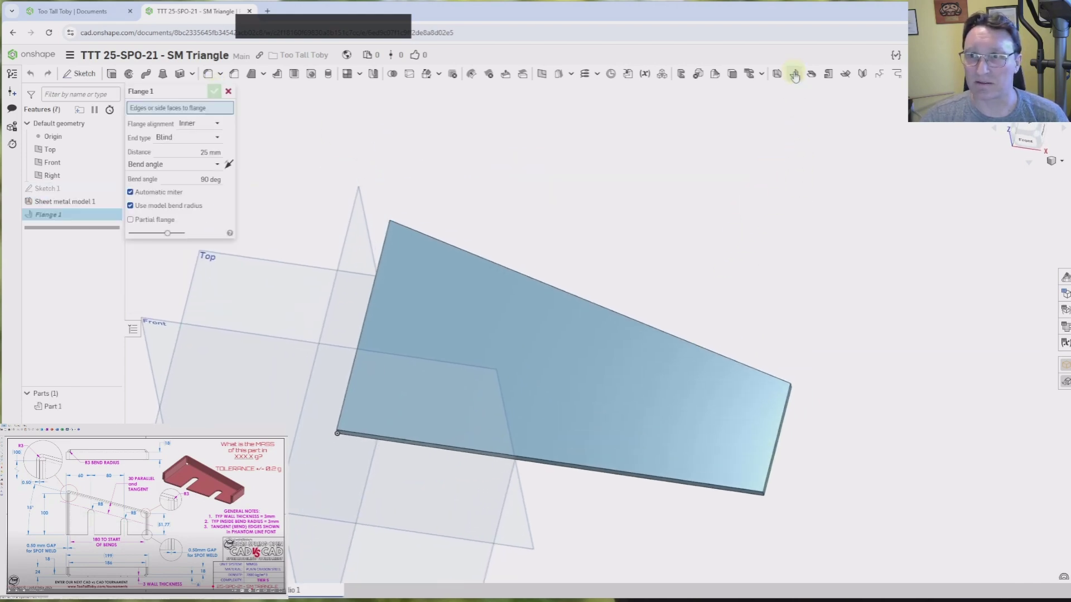
left_click(208, 152)
type("24")
key("Return")
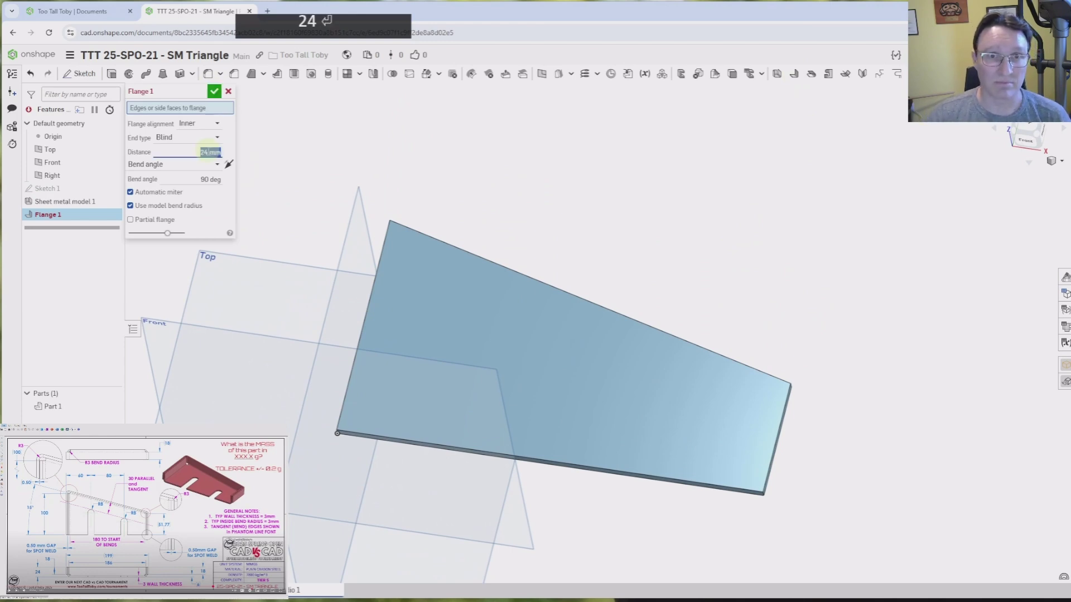
left_click(380, 258)
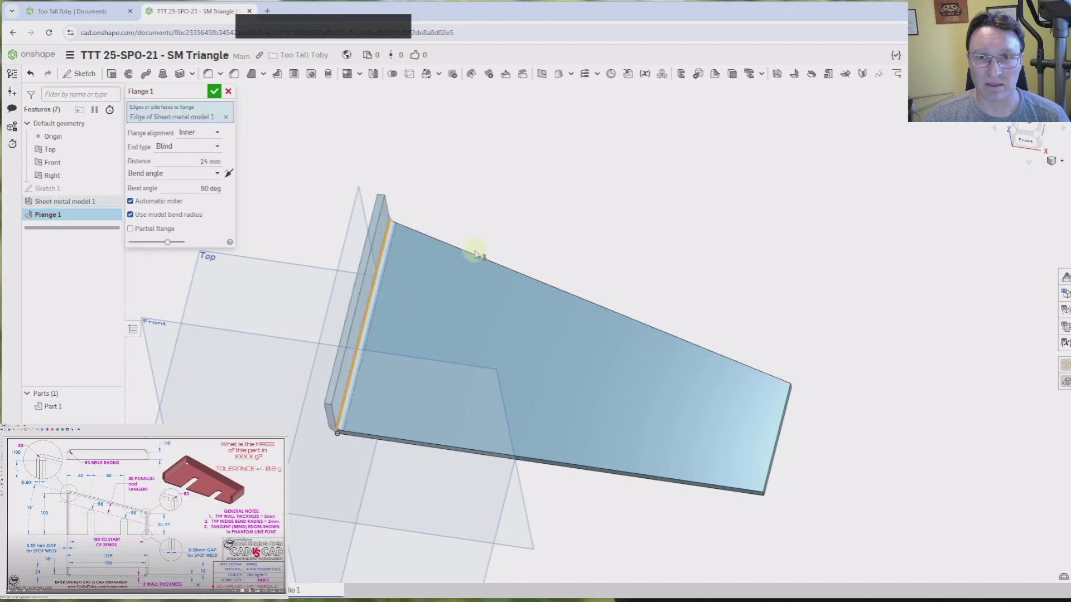
left_click(472, 254)
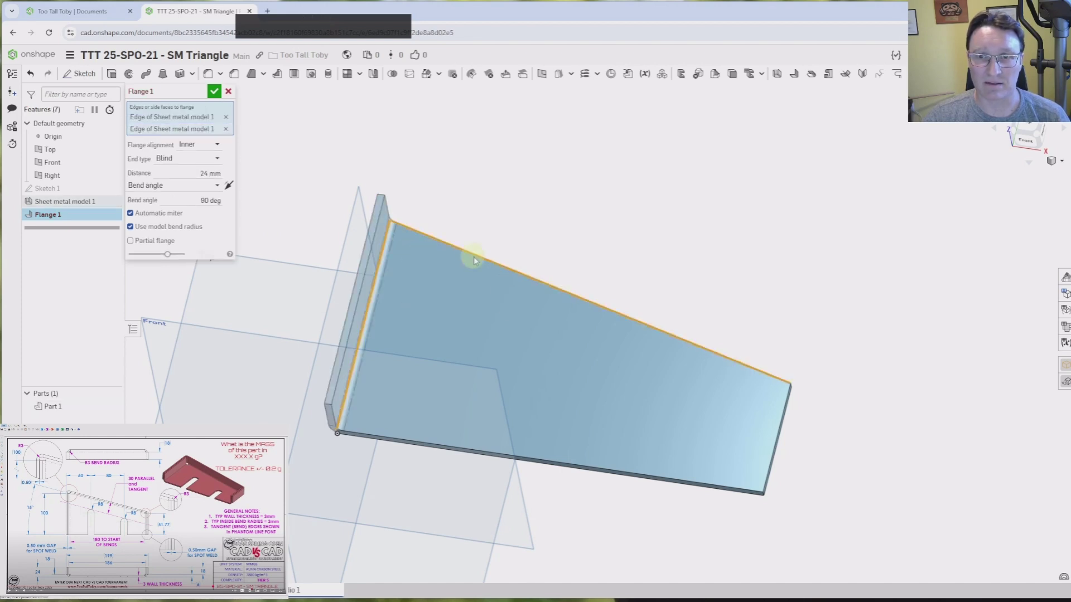
left_click(785, 414)
left_click(1025, 130)
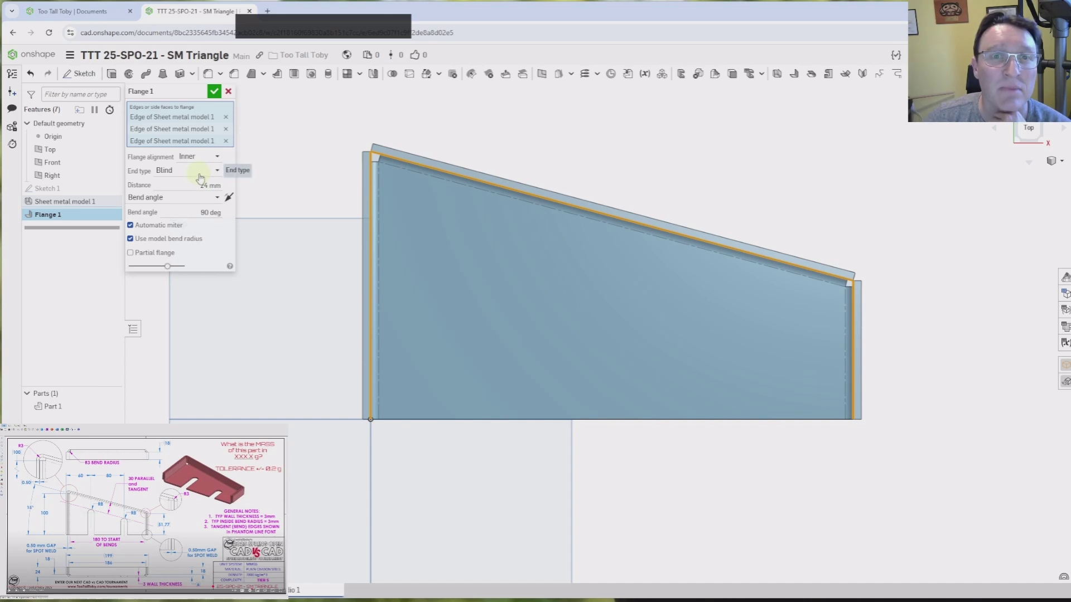
Set the flange alignment to Hold line and accept the flanges.
left_click(206, 157)
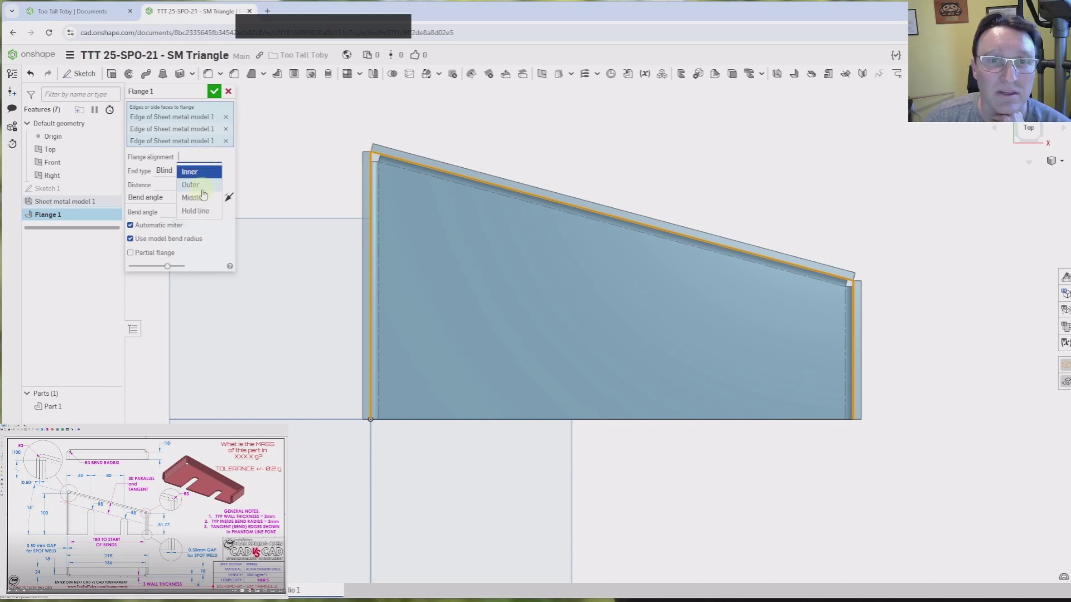
left_click(195, 211)
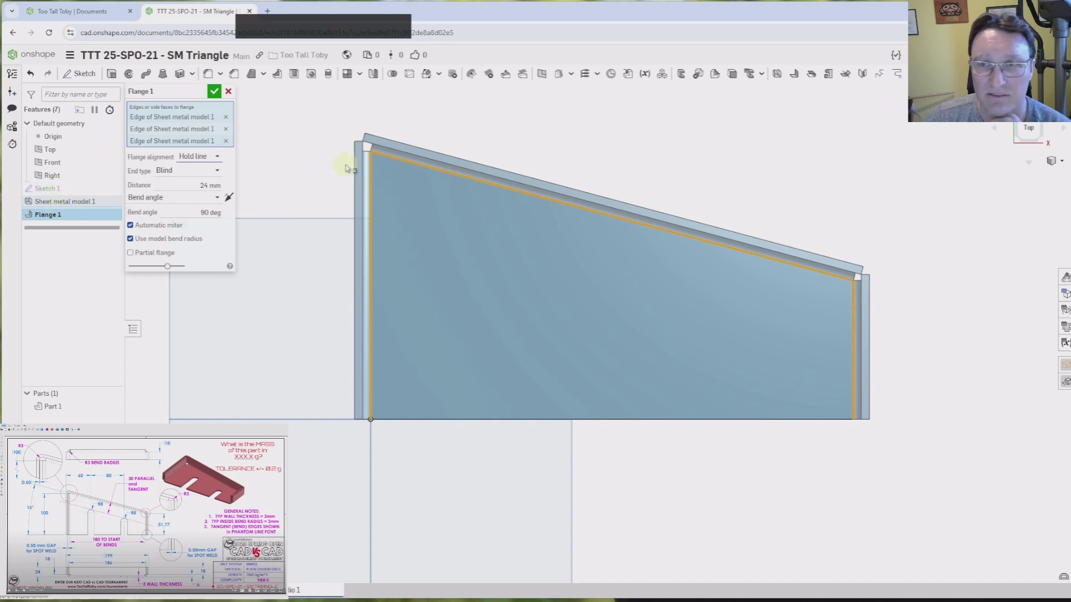
left_click(214, 91)
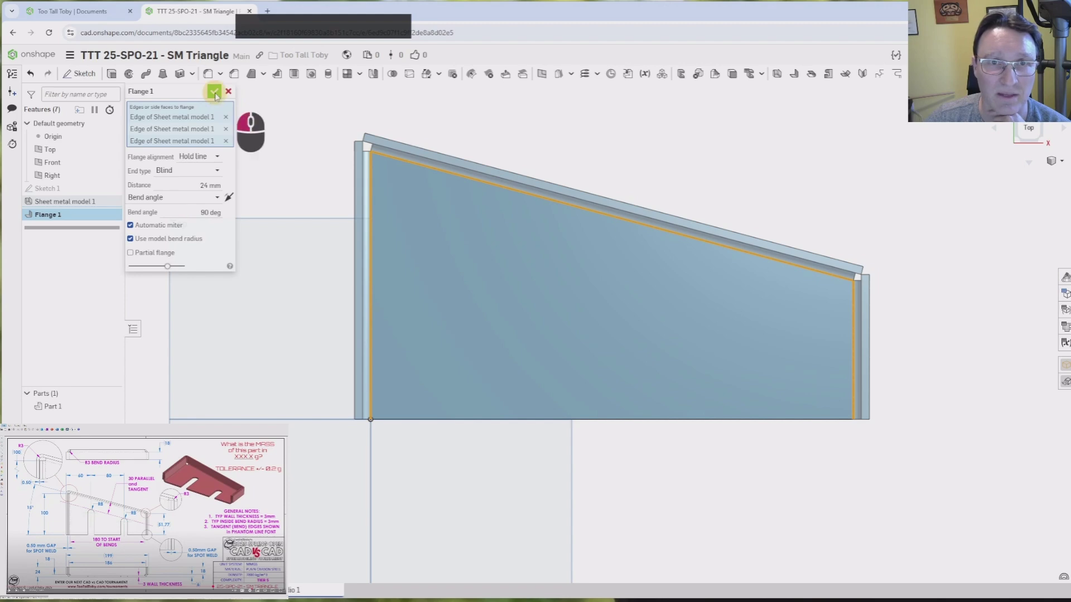
Offset the short side flange's end face at the sloped corner, using Up to entity to reach the end of its bend.
right_click_drag(725, 205, 809, 228)
scroll(836, 268, "up", 5)
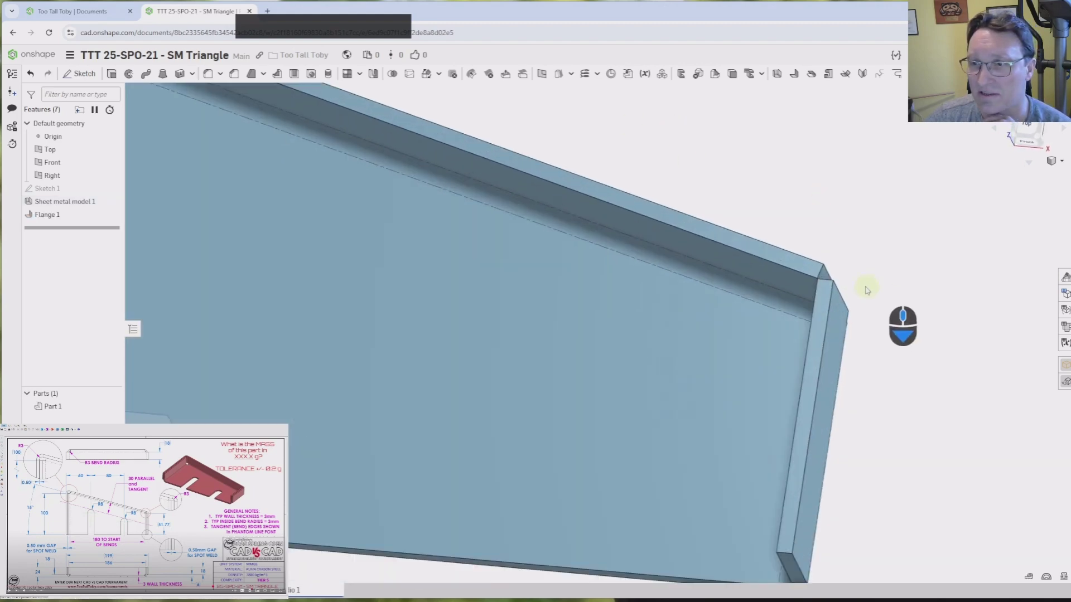
mouse_move(842, 301)
right_mouse_down()
mouse_move(853, 303)
mouse_move(834, 309)
mouse_move(810, 285)
mouse_move(852, 254)
right_mouse_up()
scroll(809, 286, "down", 4)
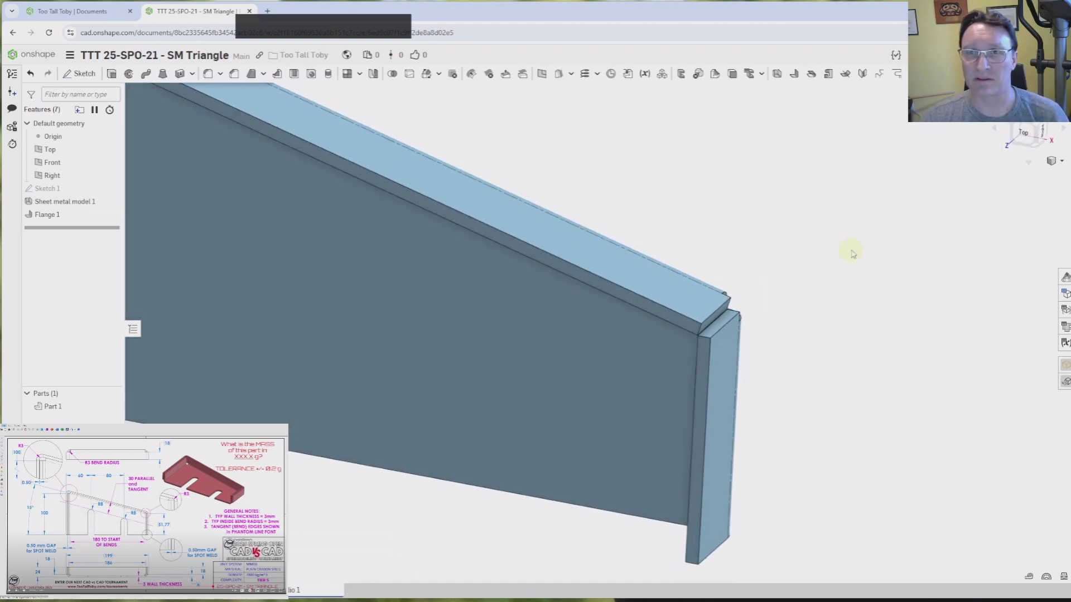
left_click(522, 74)
scroll(728, 317, "up", 3)
left_click(727, 311)
right_click_drag(795, 314, 867, 316)
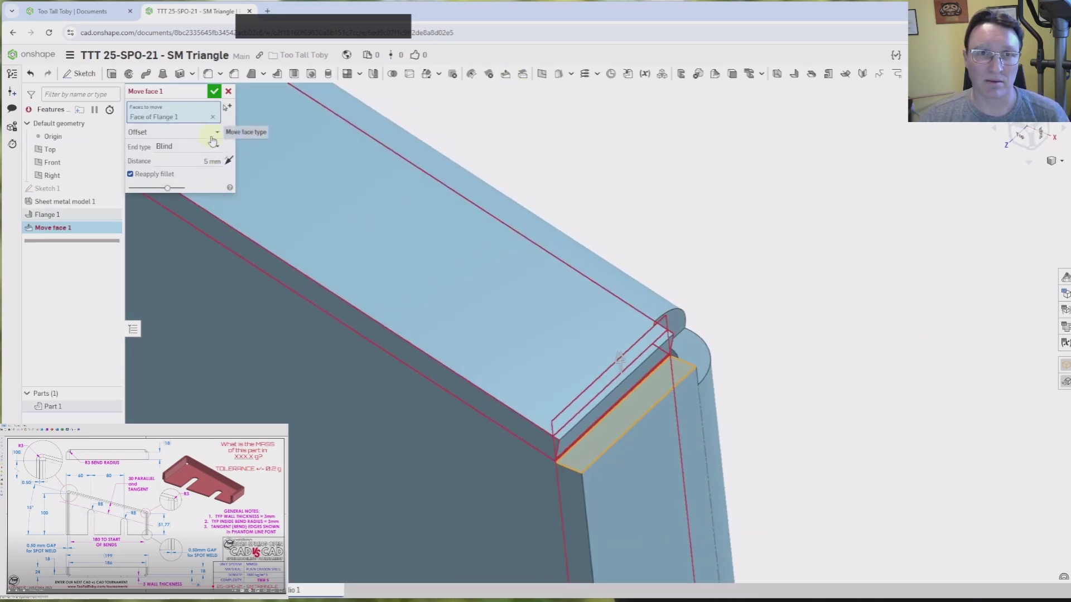
left_click(212, 147)
left_click(189, 172)
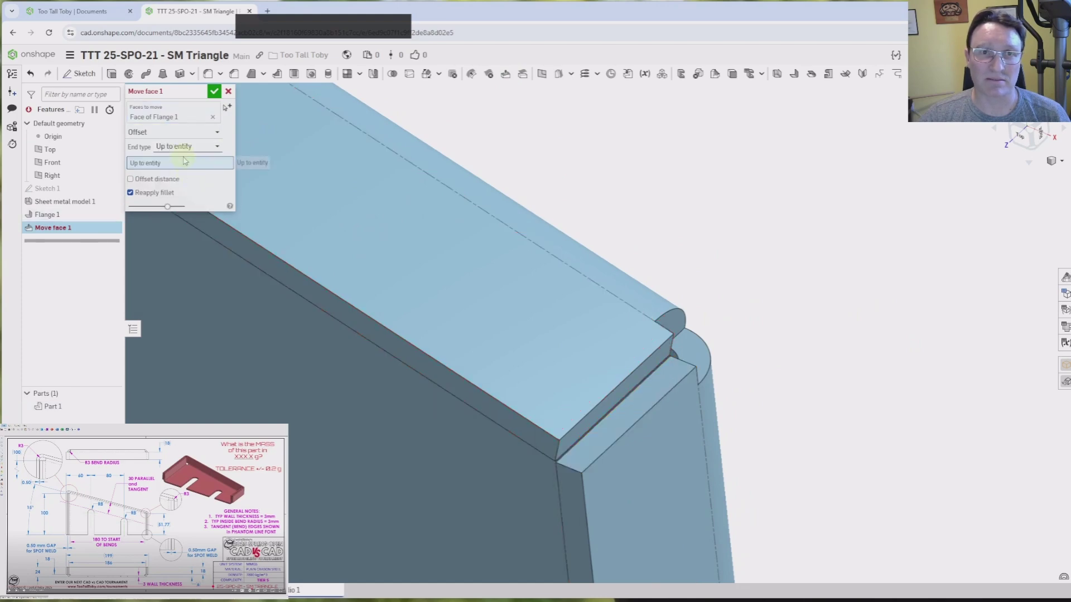
right_click_drag(725, 340, 734, 387)
left_click(700, 357)
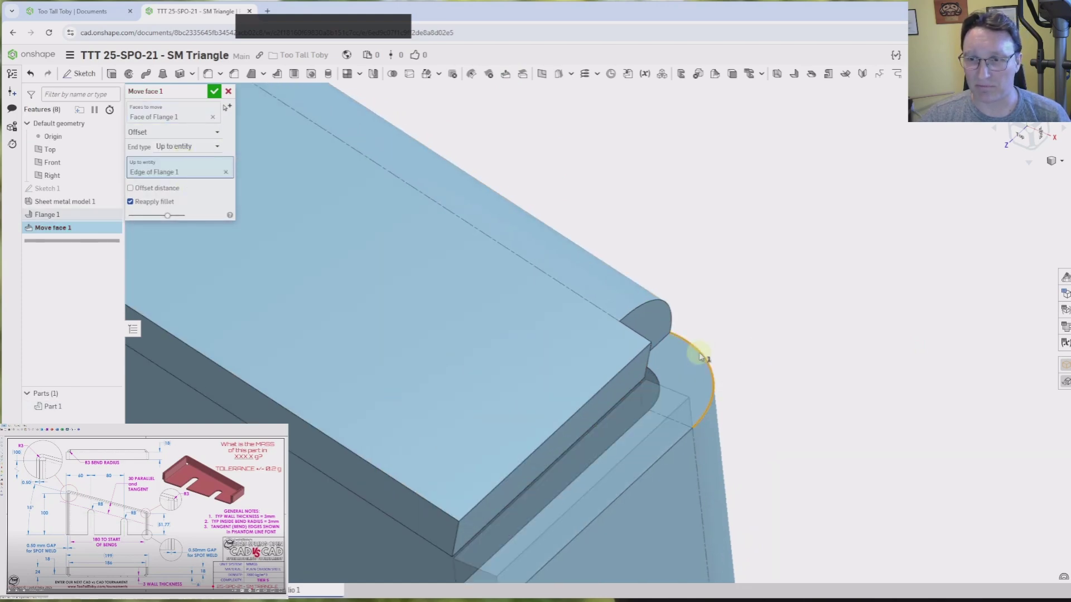
left_click(673, 358)
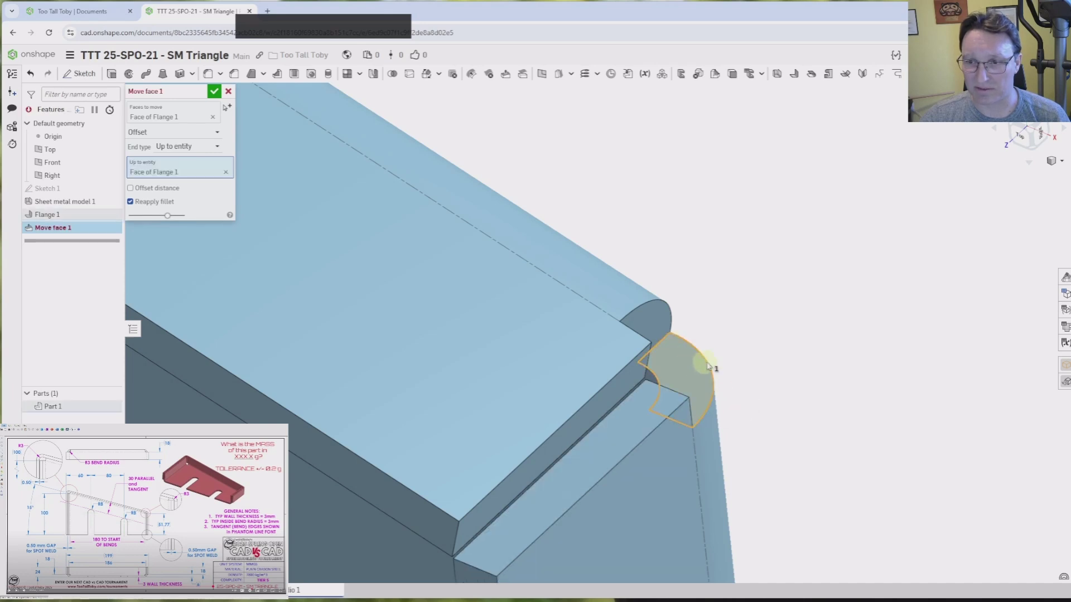
right_click_drag(770, 366, 797, 340)
key("shift+Return")
Offset the tall side flange's end face at the sloped corner, using Up to entity to reach the end of its bend.
scroll(813, 341, "up", 5)
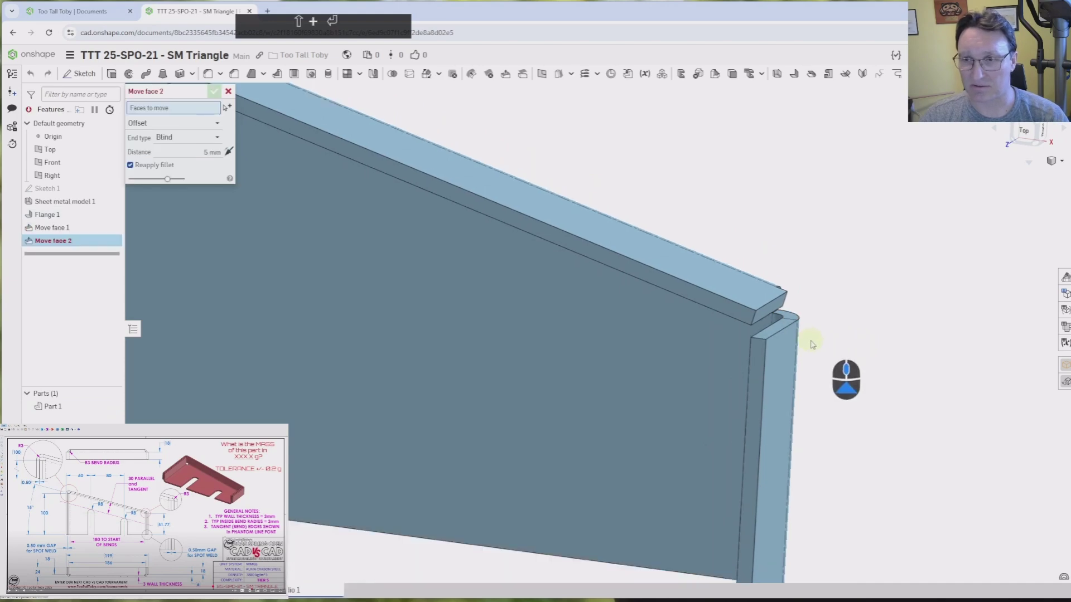
middle_click_drag(399, 209, 563, 282)
scroll(331, 167, "down", 4)
right_click_drag(331, 168, 385, 226)
scroll(402, 262, "down", 3)
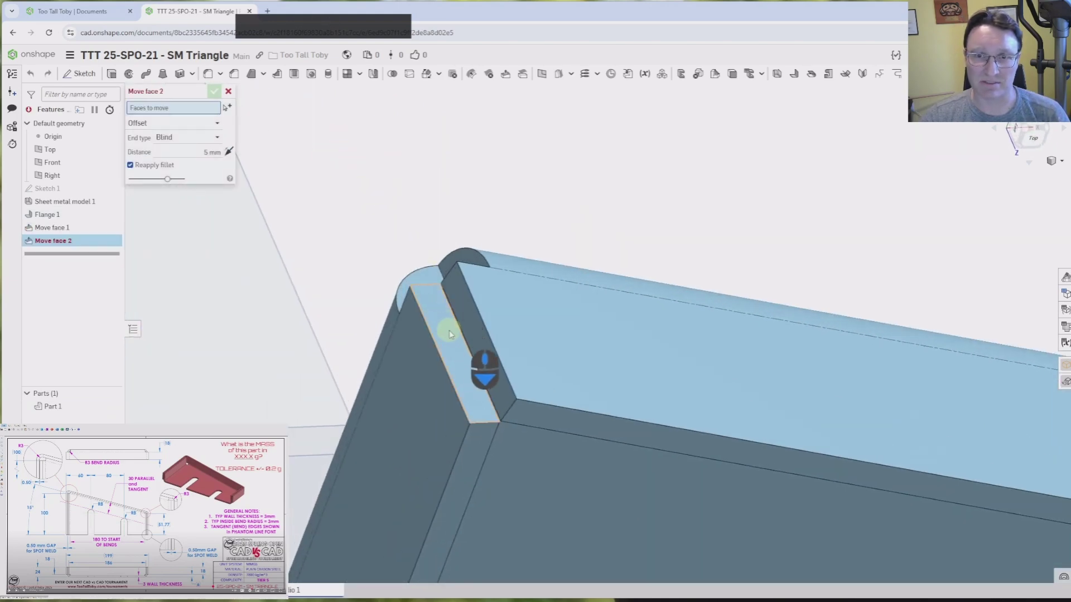
left_click(451, 329)
left_click(179, 145)
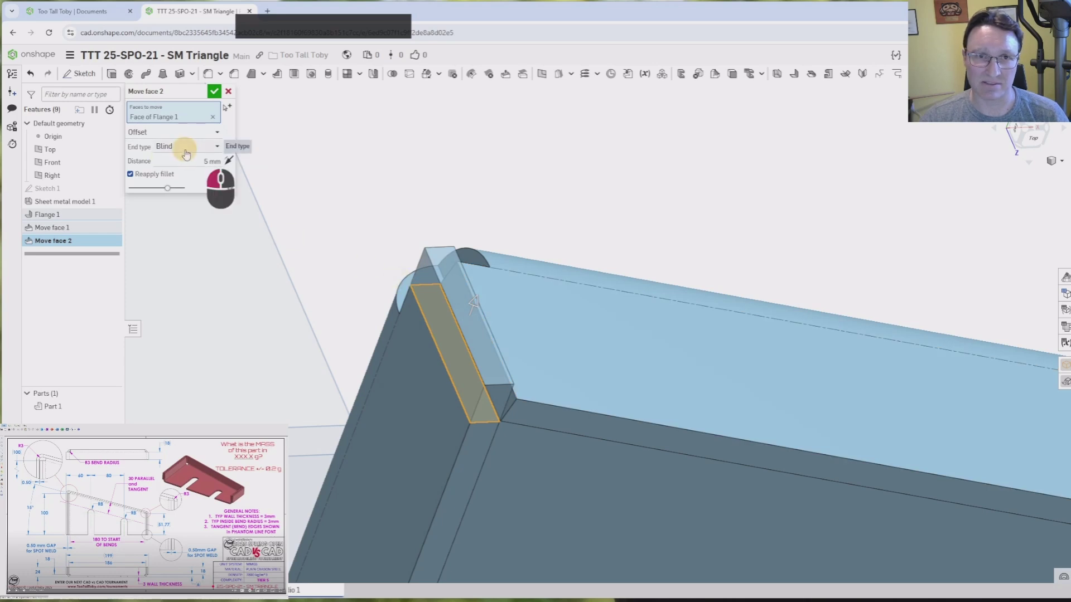
left_click(179, 168)
left_click(433, 283)
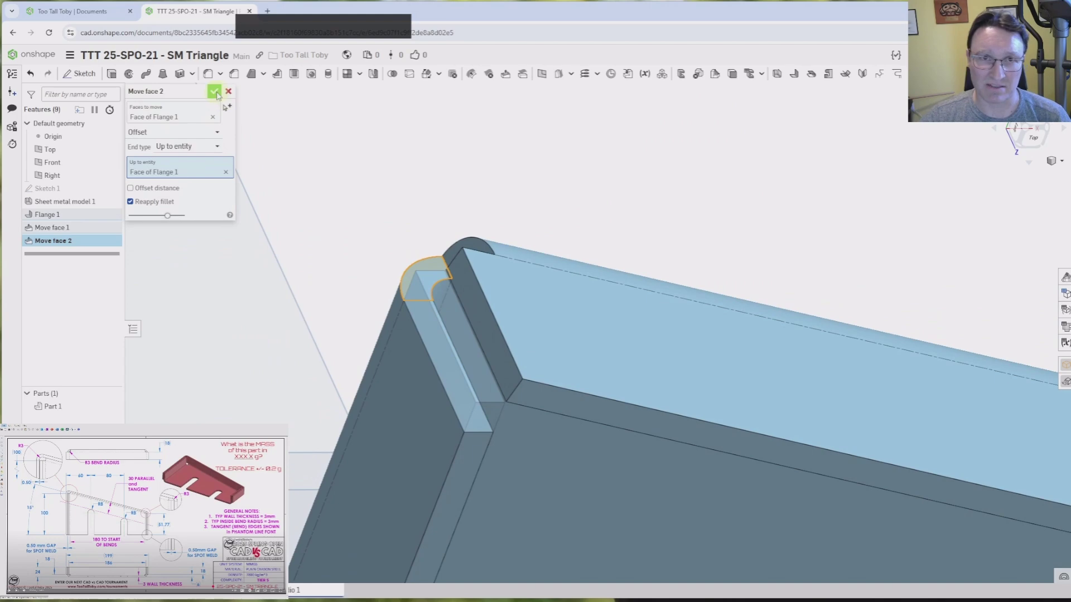
left_click(215, 92)
Offset both end faces of the sloped flange outward so the flange overhangs the two side flanges.
right_click_drag(697, 262, 687, 233)
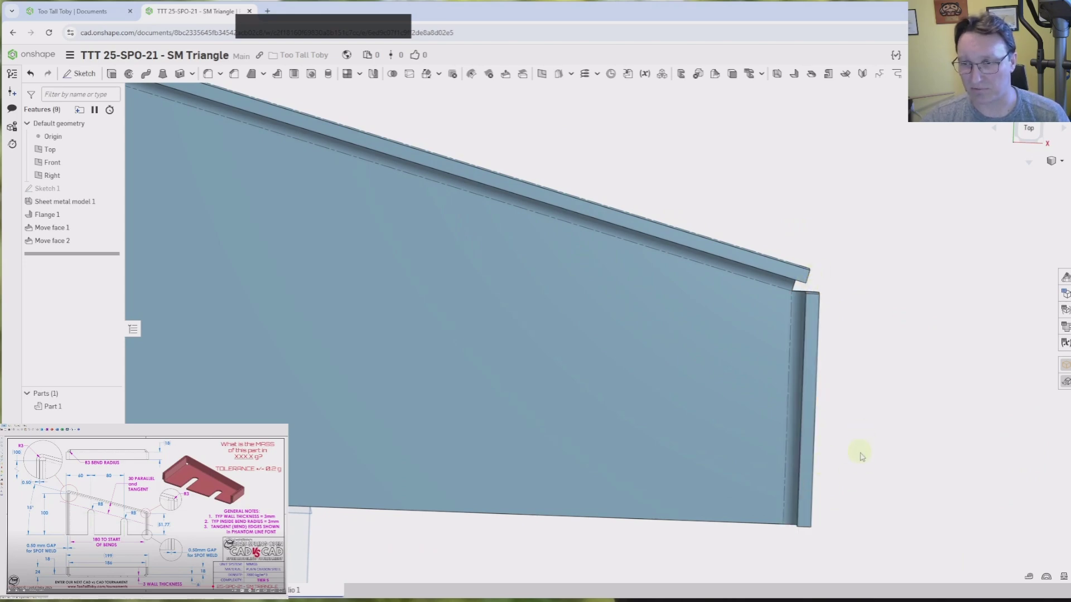
right_click_drag(857, 448, 842, 367)
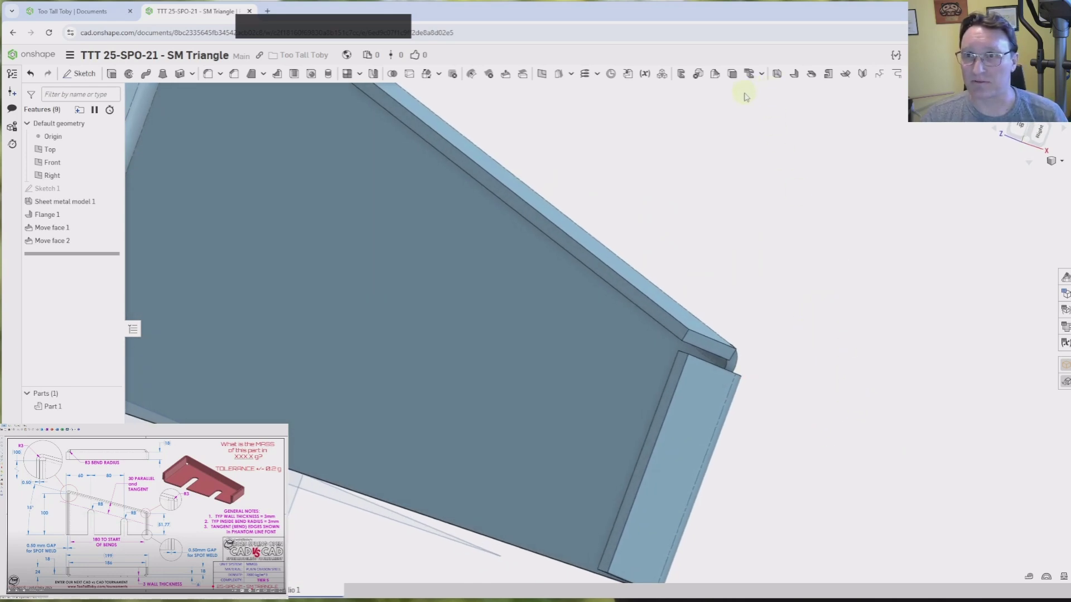
left_click(506, 74)
left_click(682, 313)
right_click_drag(841, 407, 883, 402)
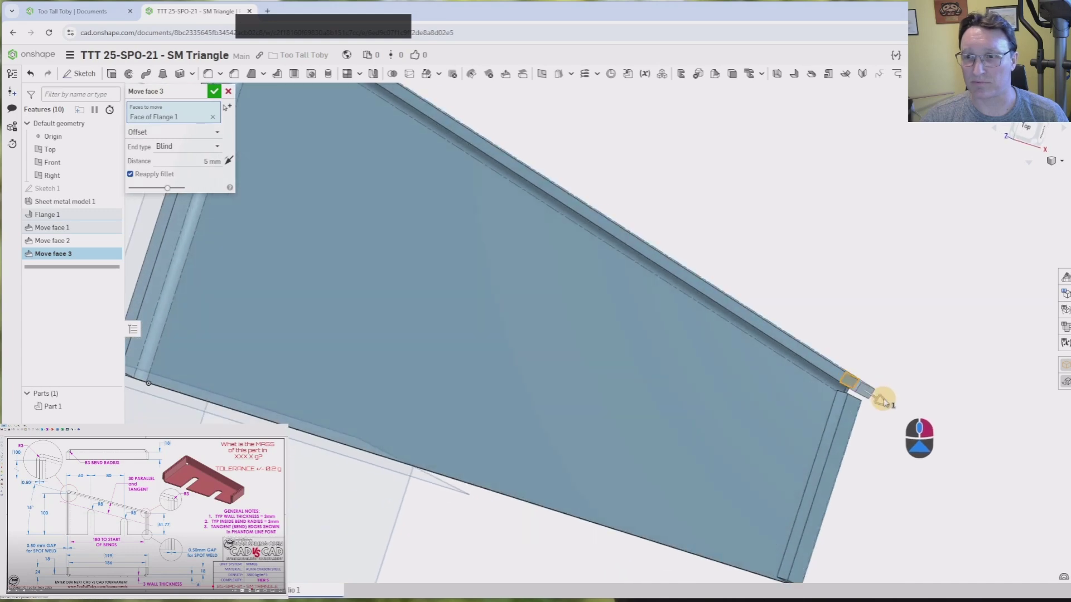
left_click_drag(884, 401, 915, 430)
right_click_drag(915, 430, 498, 151)
left_click(656, 214)
key("Return")
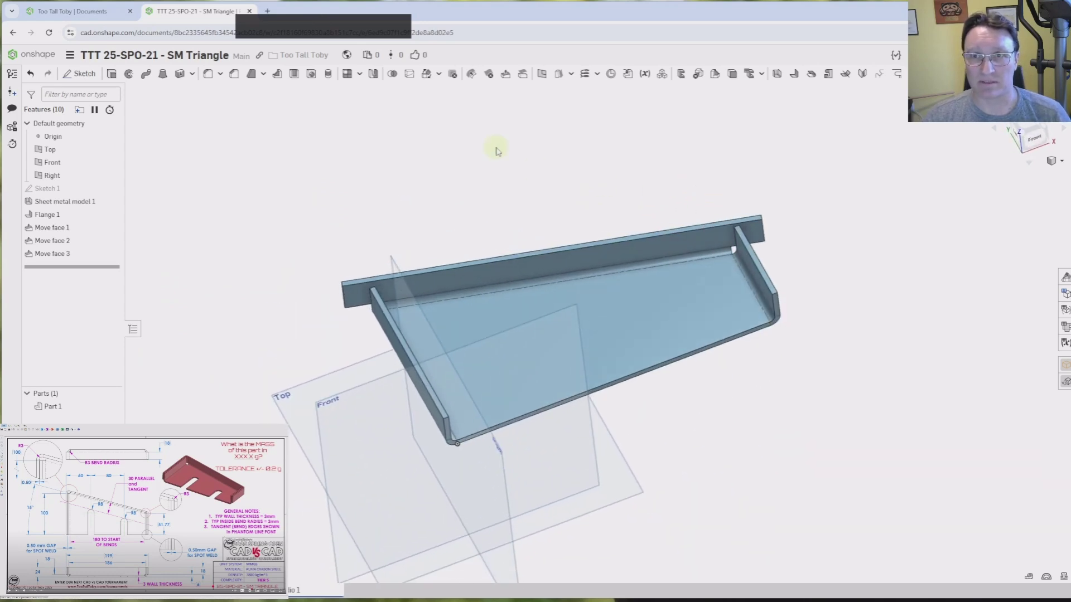
Add a flange on the sloped flange's tall-side end edge, using Align to geometry parallel to the tall side flange's outer face.
left_click(793, 74)
scroll(347, 299, "down", 3)
left_click(330, 290)
scroll(606, 302, "up", 3)
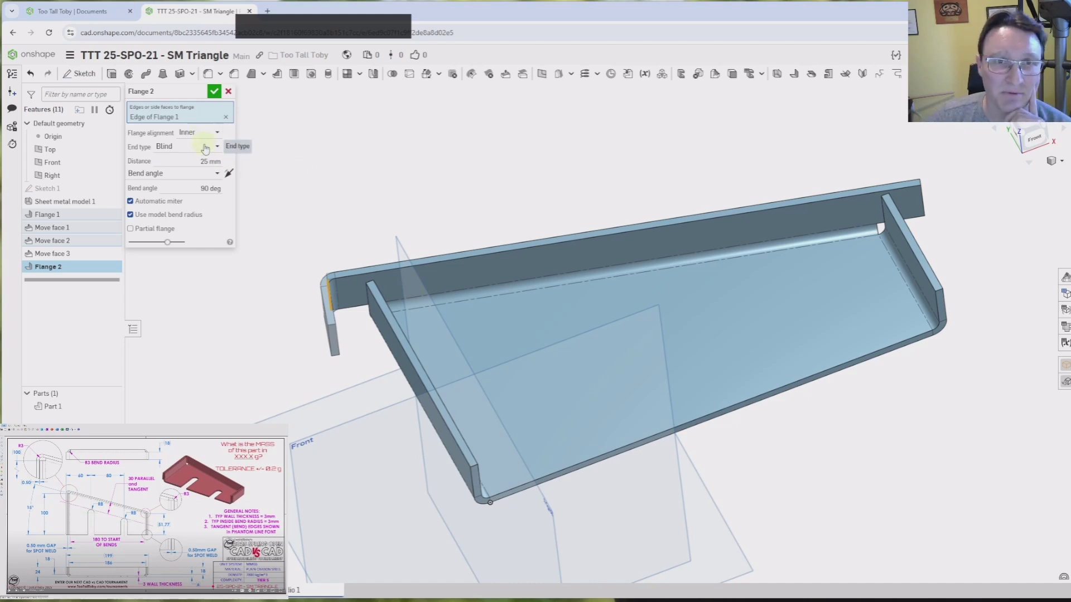
left_click(160, 174)
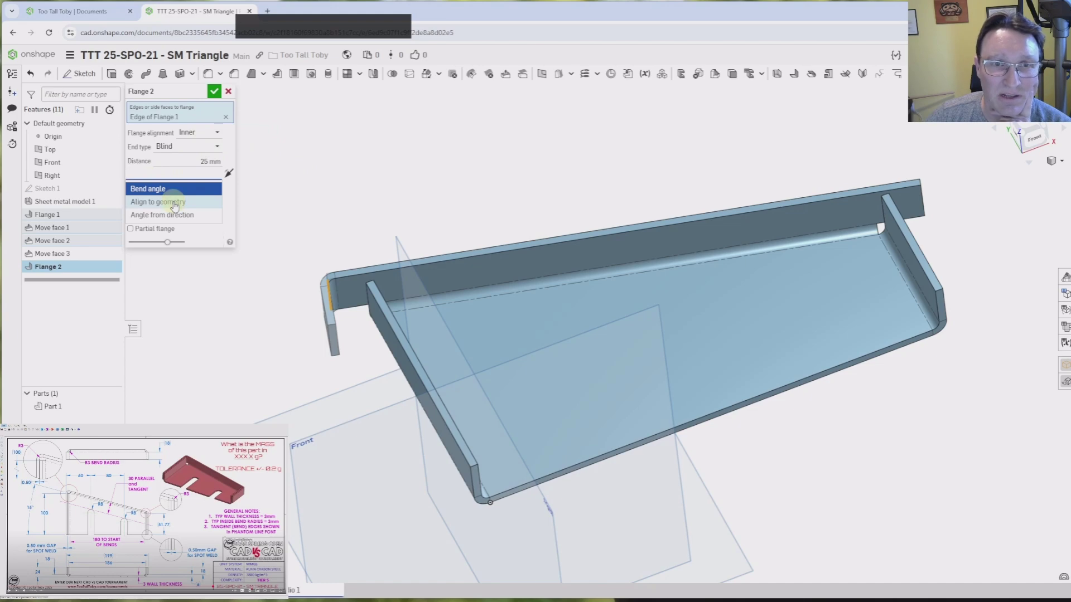
left_click(174, 203)
scroll(416, 410, "up", 3)
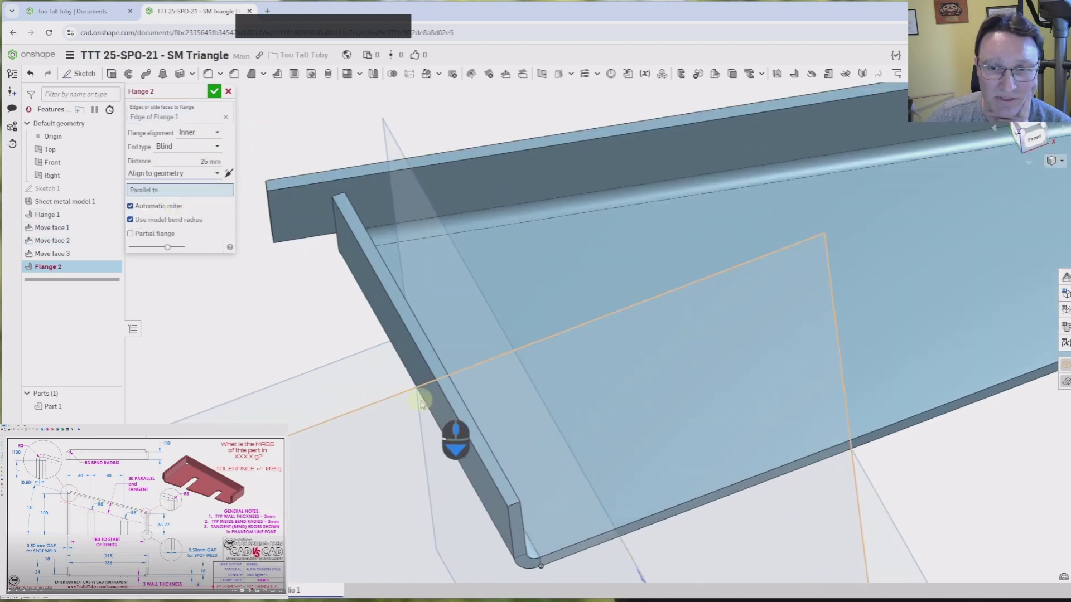
left_click(413, 368)
scroll(416, 369, "down", 3)
right_click_drag(416, 369, 435, 389)
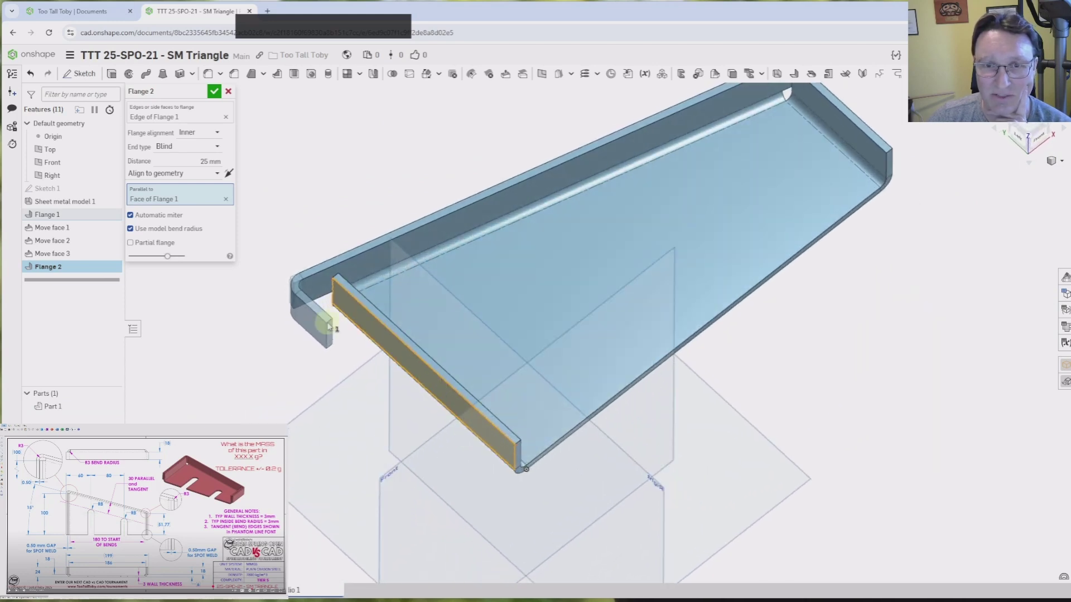
Set the new flange's end type to Up to entity, ending at the tall side flange's end face along the base edge.
left_click(189, 146)
left_click(184, 173)
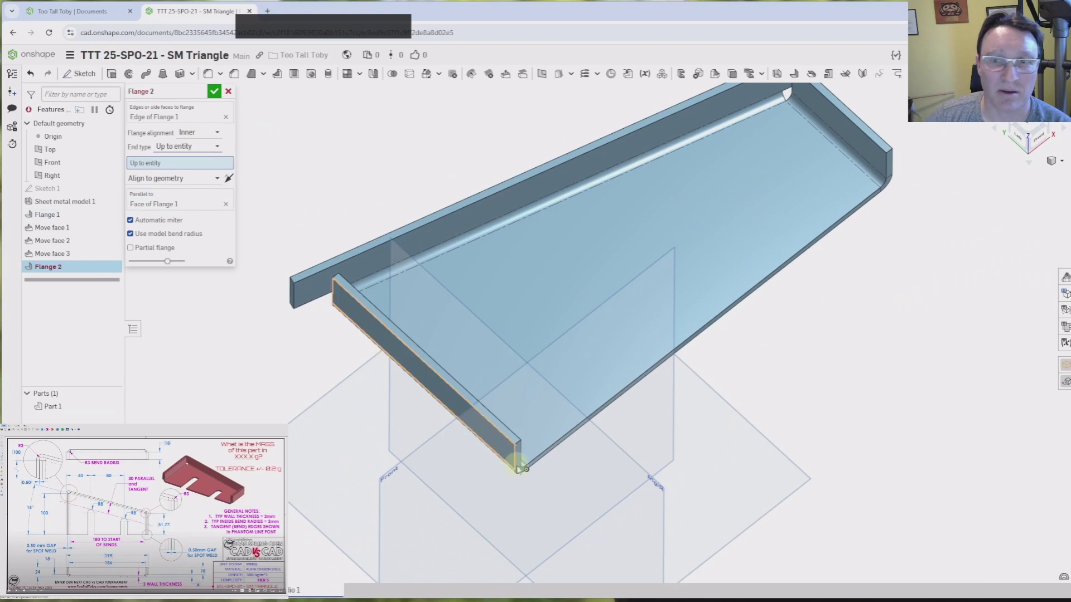
scroll(518, 468, "up", 5)
left_click(531, 421)
scroll(613, 446, "down", 3)
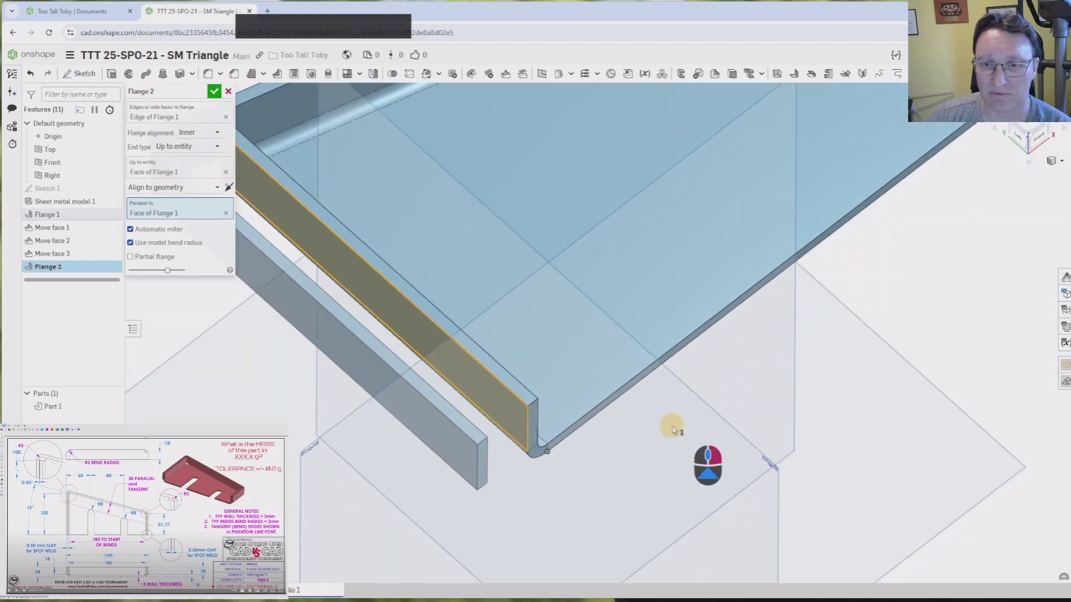
scroll(672, 429, "down", 5)
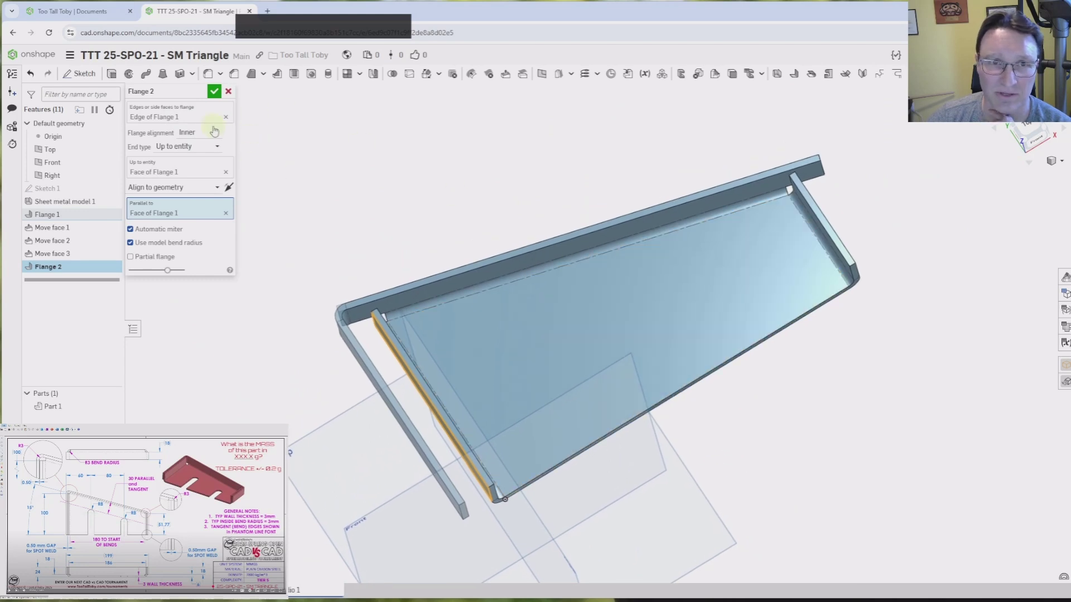
Include the sloped flange's short-side end edge in the same flange feature and accept it.
left_click(217, 115)
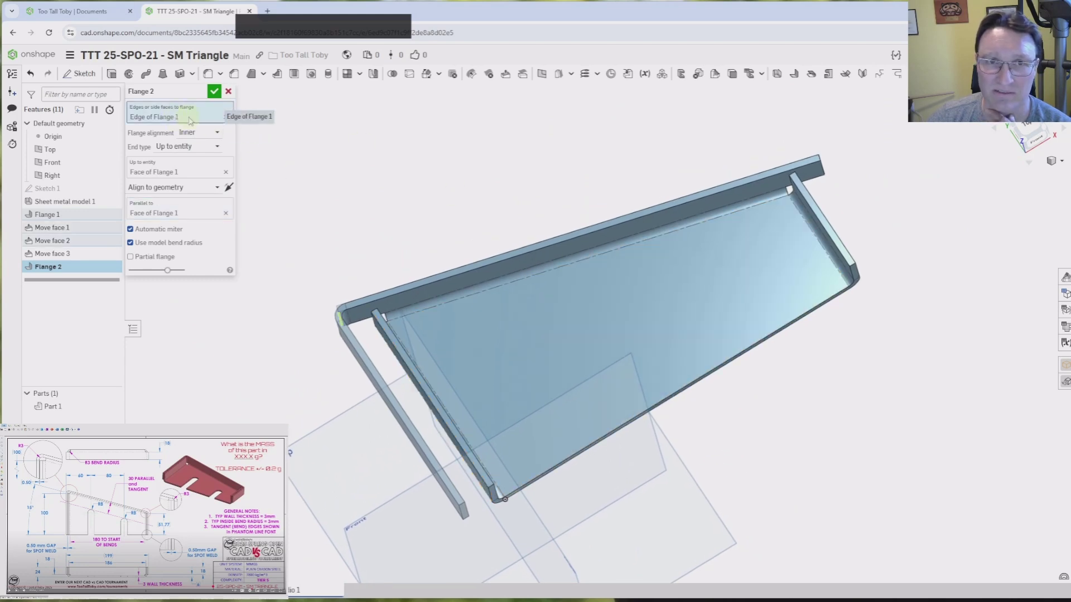
left_click(821, 173)
mouse_move(877, 373)
right_mouse_down()
mouse_move(892, 358)
mouse_move(878, 377)
right_mouse_up()
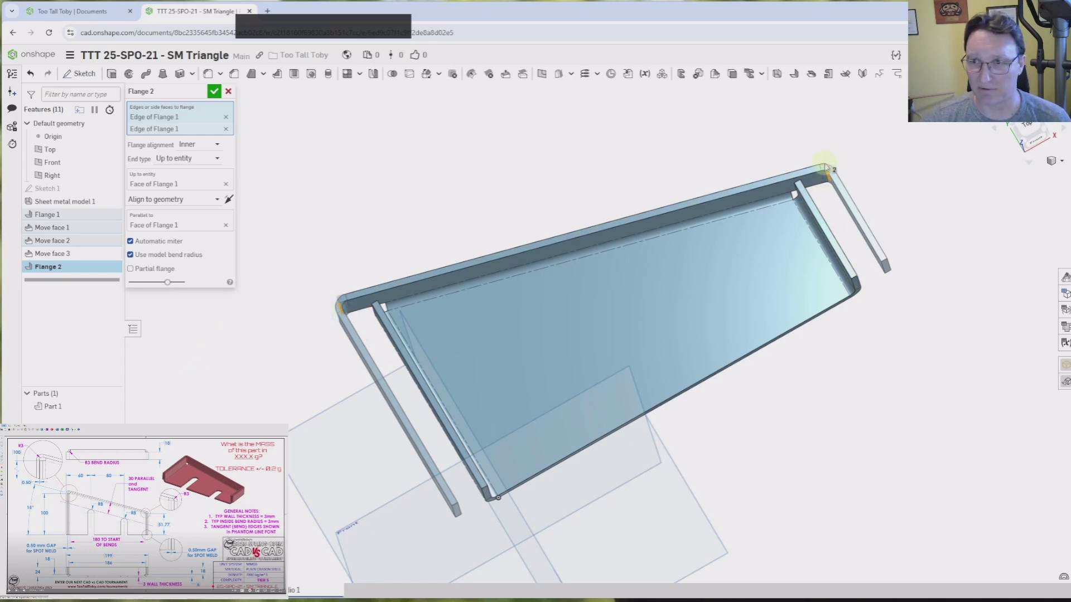
left_click(214, 92)
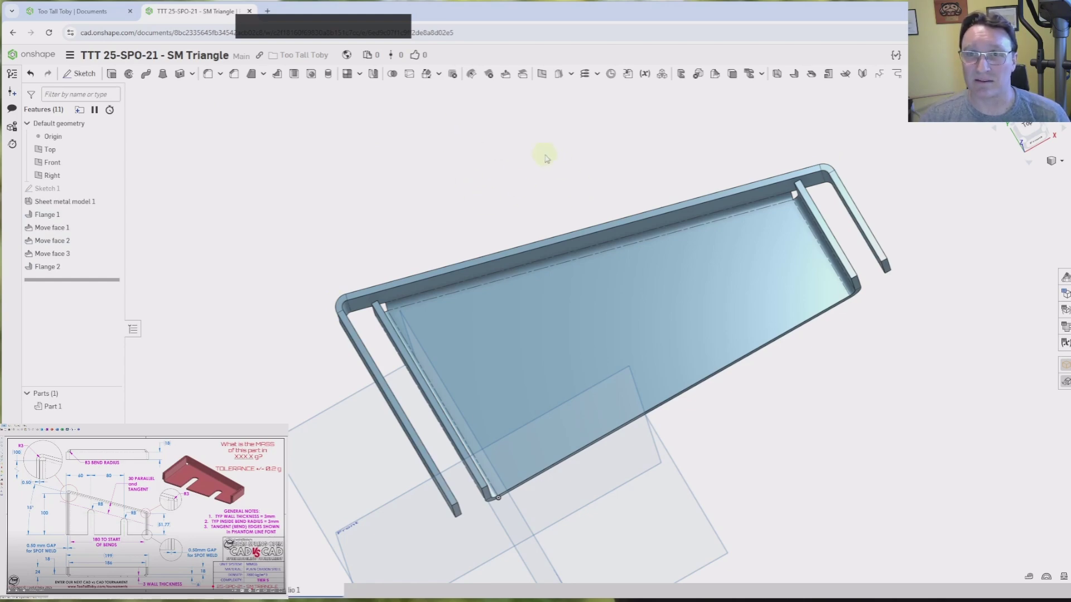
Move the tall-side return flange's face up to the tall side flange's outer face with a 0.5 mm offset distance.
left_click(505, 73)
right_click_drag(491, 279, 420, 347)
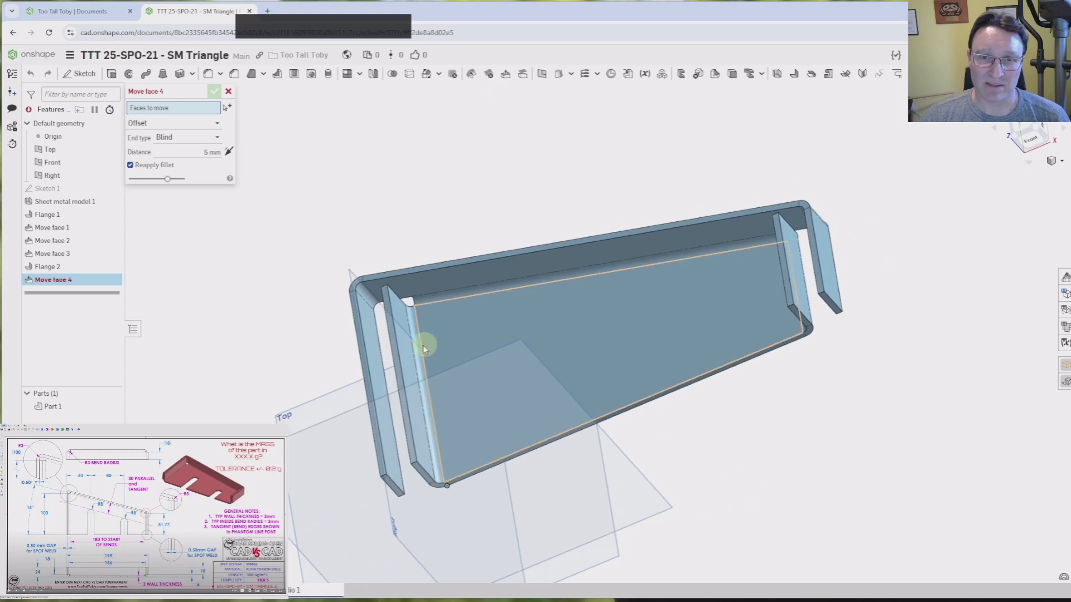
scroll(372, 348, "down", 3)
left_click(373, 348)
left_click(187, 146)
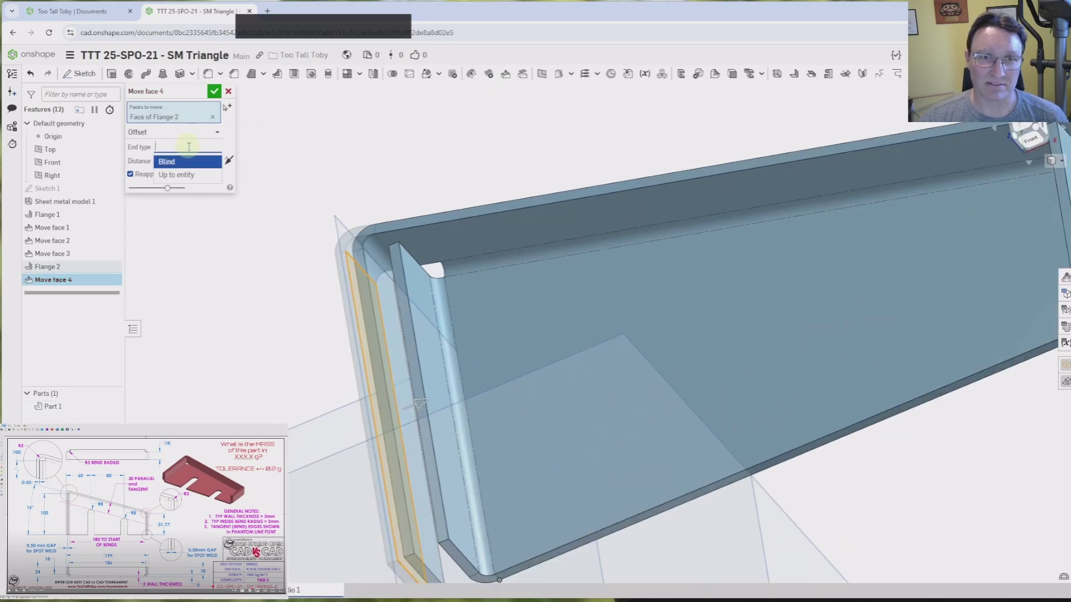
left_click(186, 176)
right_click_drag(262, 267, 275, 328)
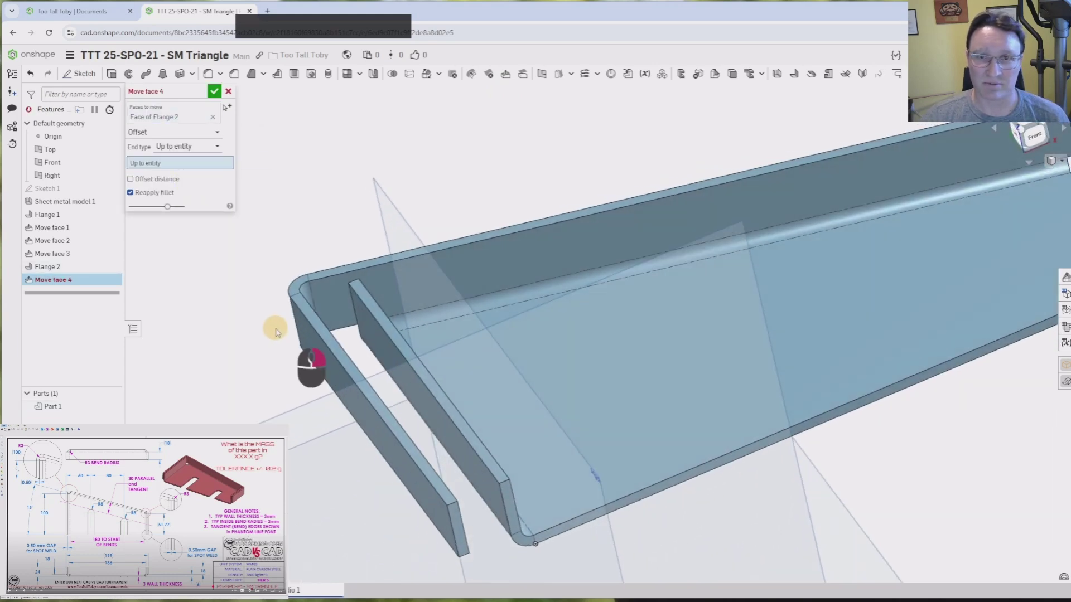
left_click(375, 352)
left_click(130, 188)
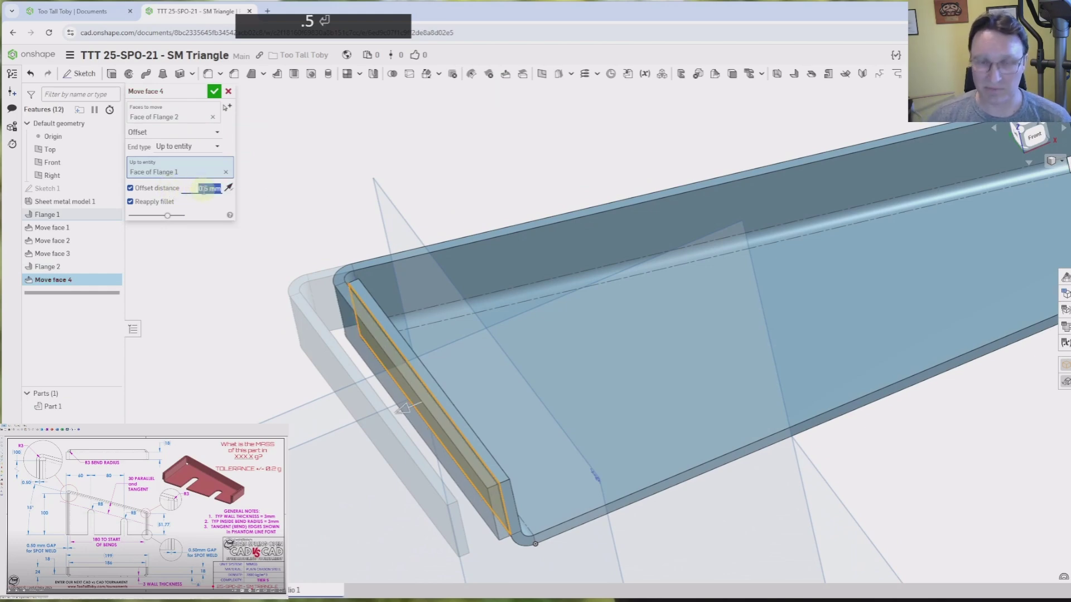
key("shift+Return")
Move the short-side return flange's face up to the short side flange's outer face with a 0.5 mm offset distance.
scroll(868, 353, "down", 5)
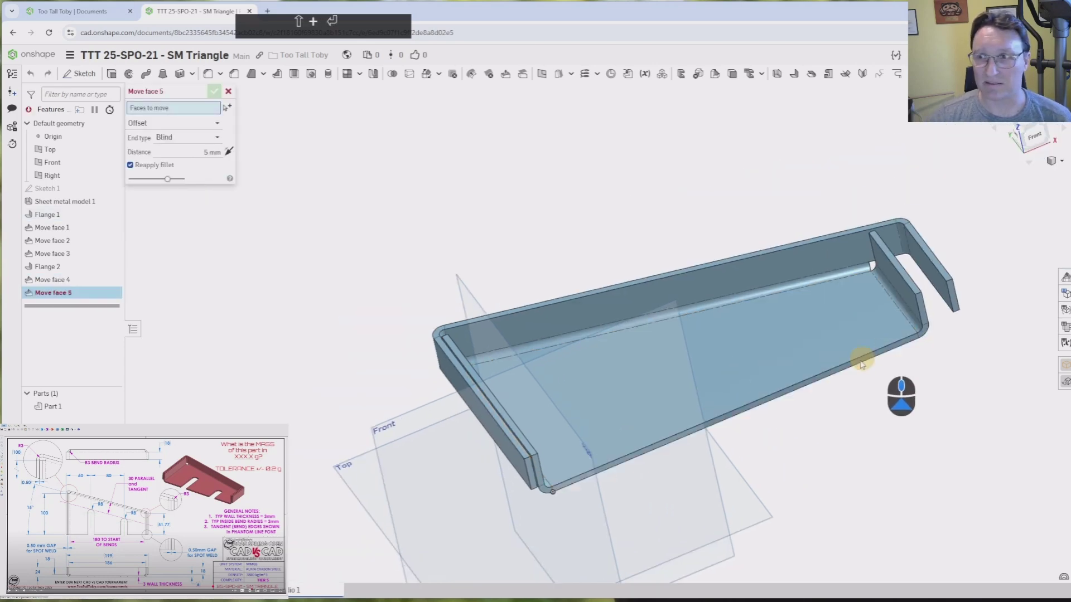
scroll(694, 319, "up", 8)
left_click(693, 319)
right_click_drag(725, 365, 691, 415)
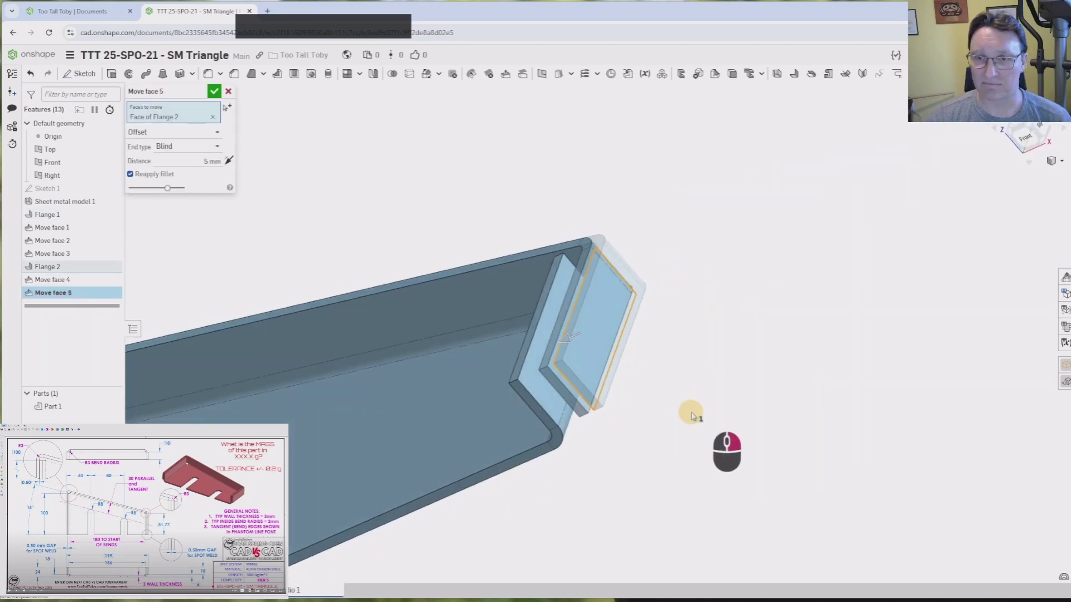
left_click(187, 146)
left_click(180, 170)
left_click(522, 392)
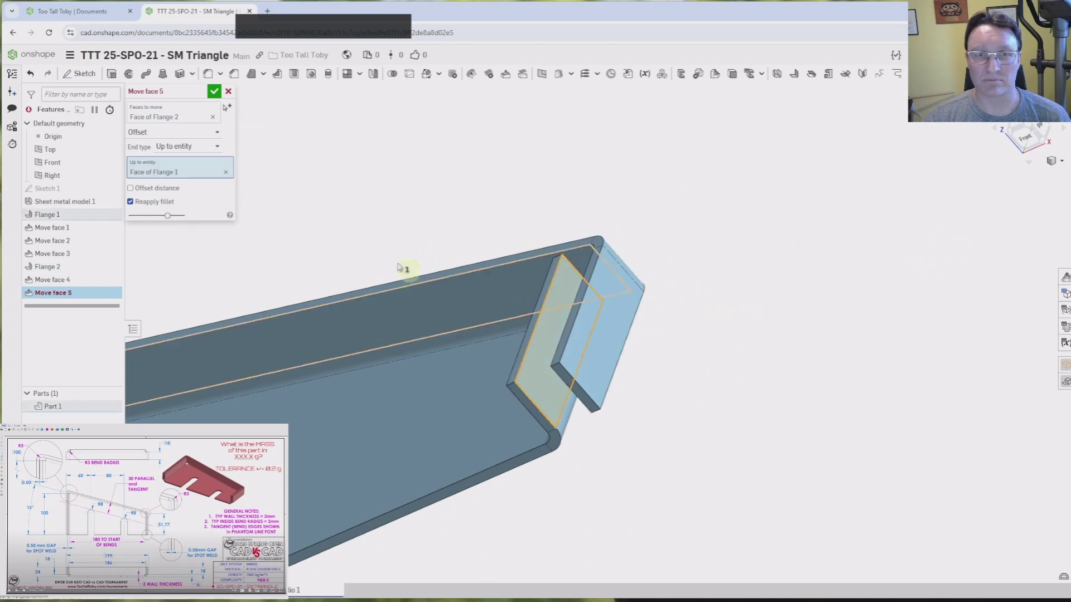
left_click(130, 188)
left_click(202, 188)
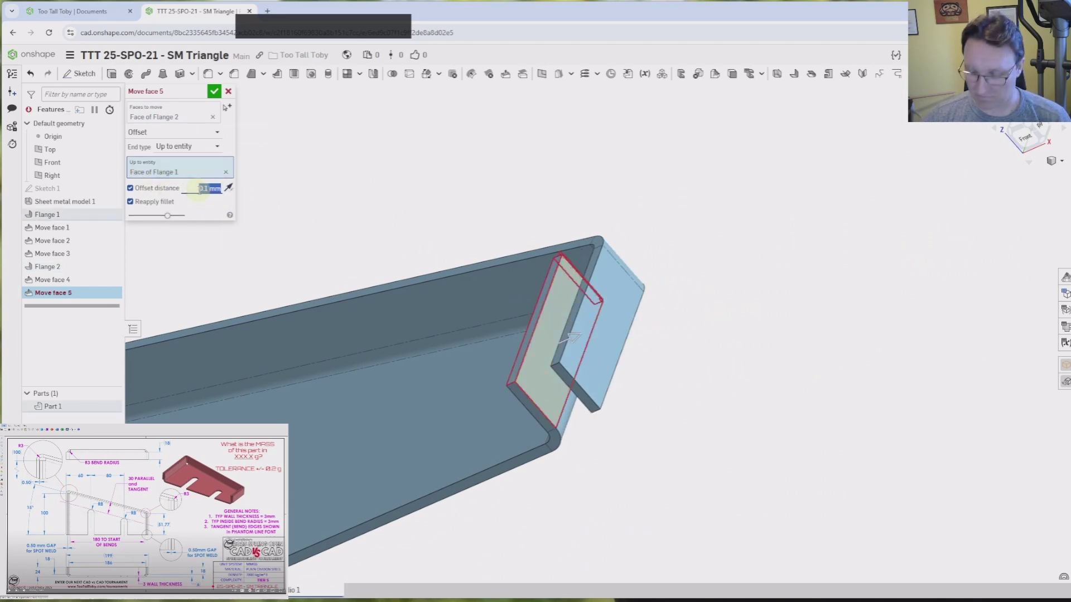
type(".5")
key("Return")
Start a new sketch on the plate's large inner face.
right_click_drag(264, 263, 449, 433)
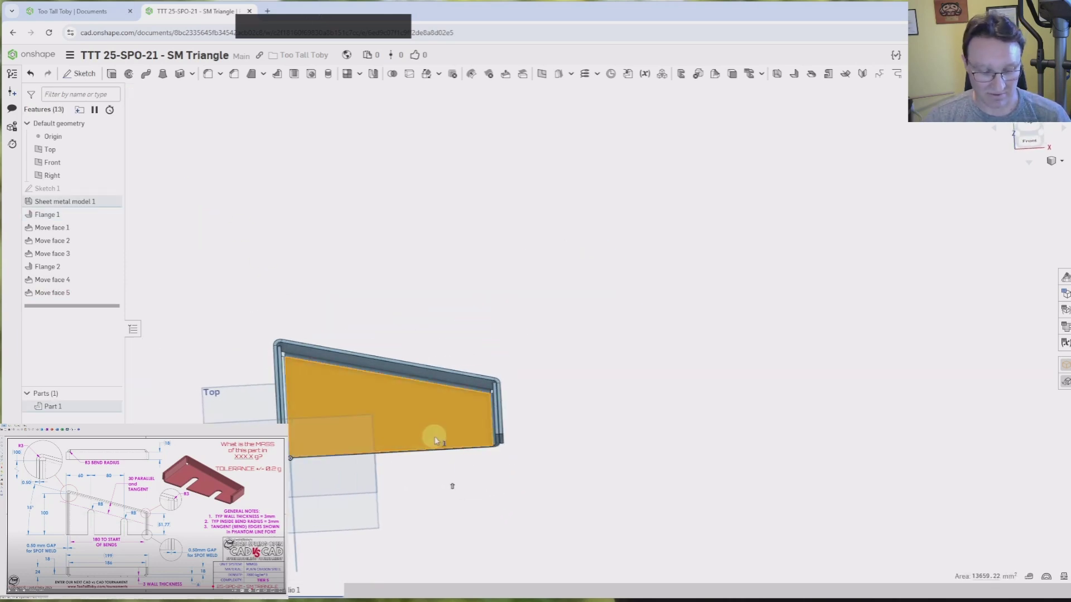
key("shift+s")
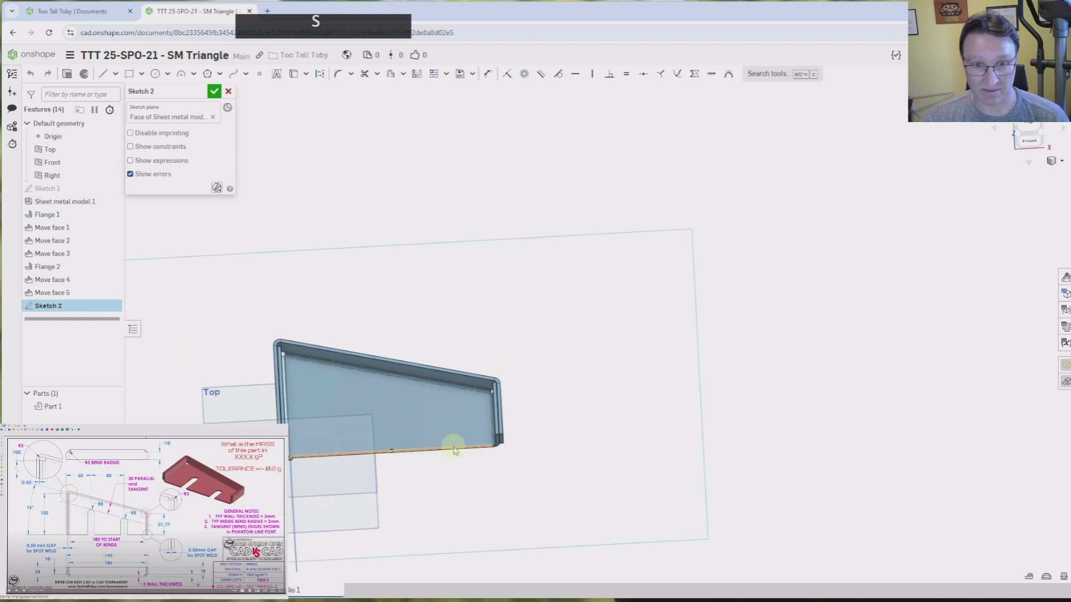
key("n")
scroll(597, 338, "down", 2)
scroll(569, 363, "down", 2)
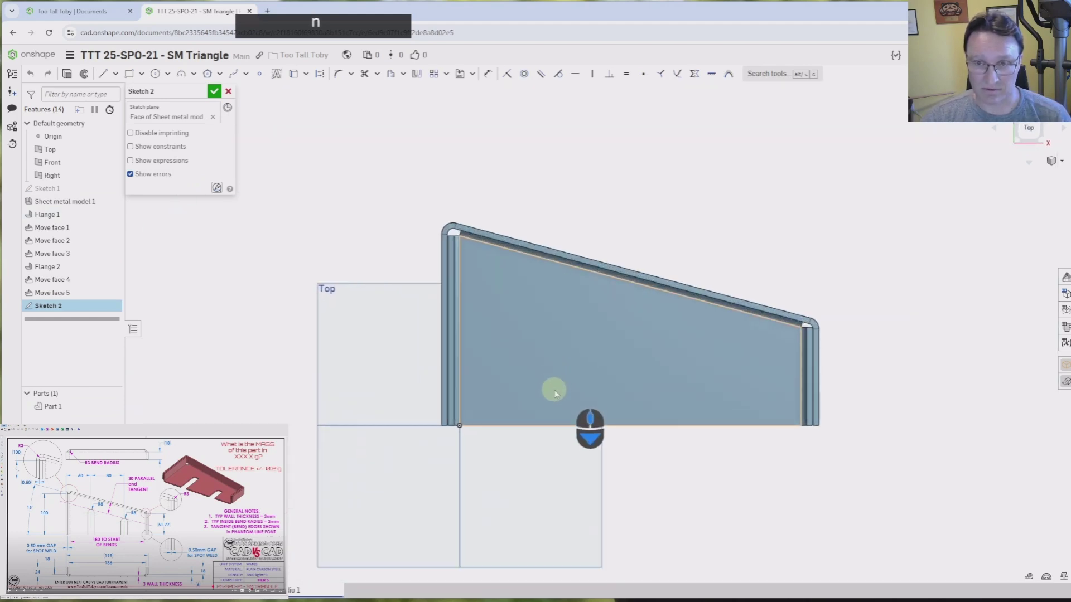
Draw construction lines about 49 mm up from the base edge, parallel to the sloped edge, and about 26 mm vertically back to the base.
key("l")
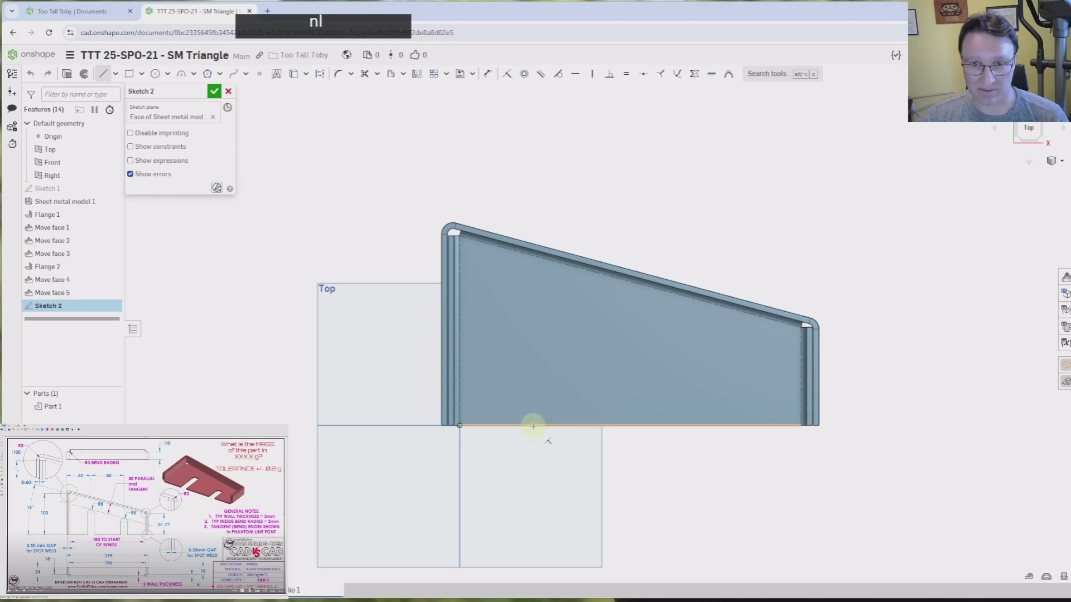
left_click(508, 426)
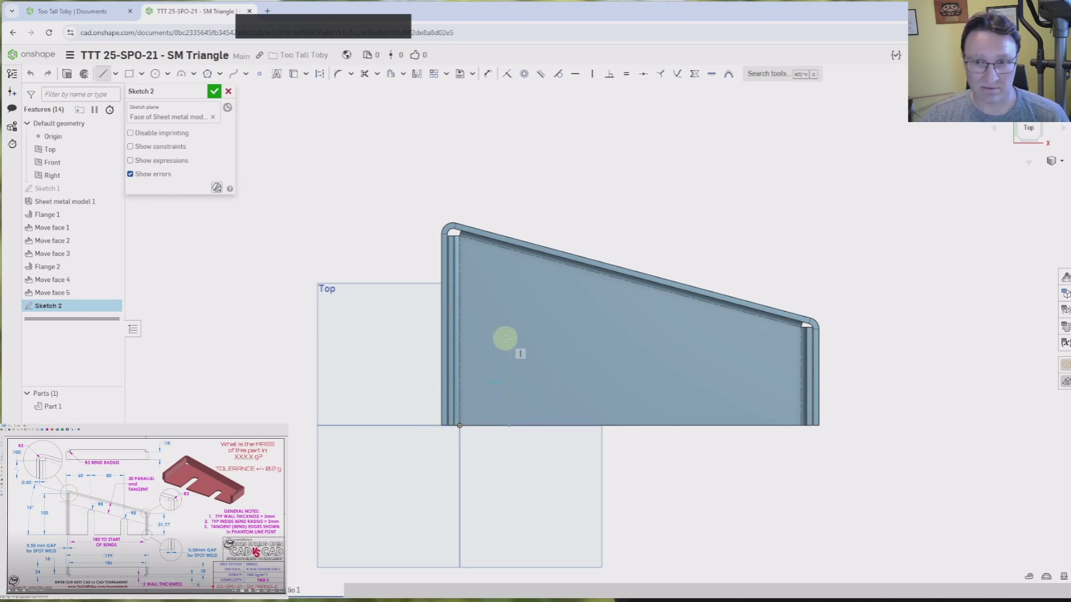
key("q")
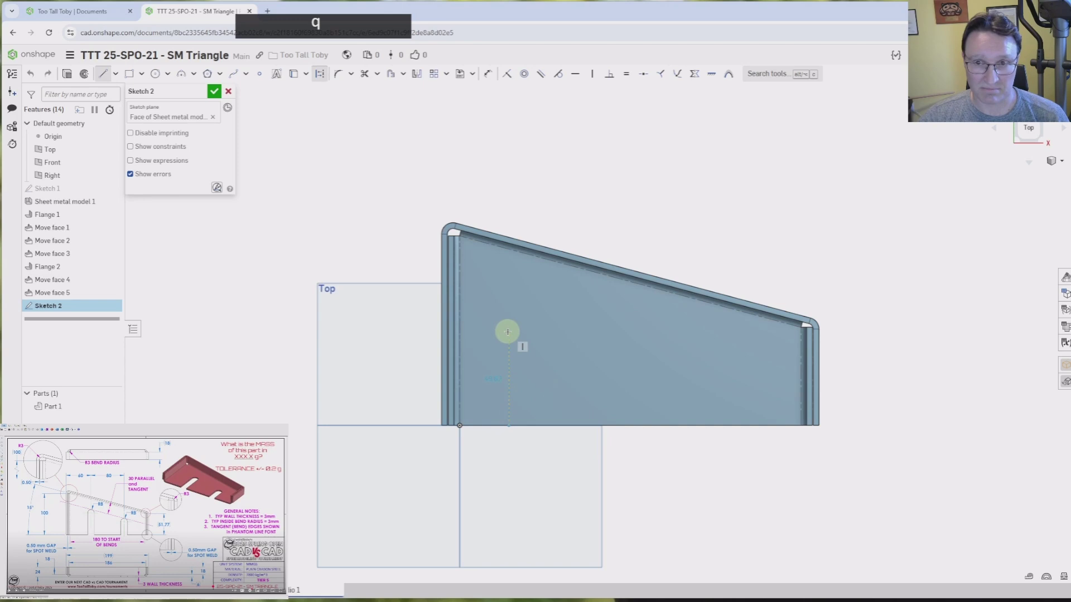
left_click(508, 332)
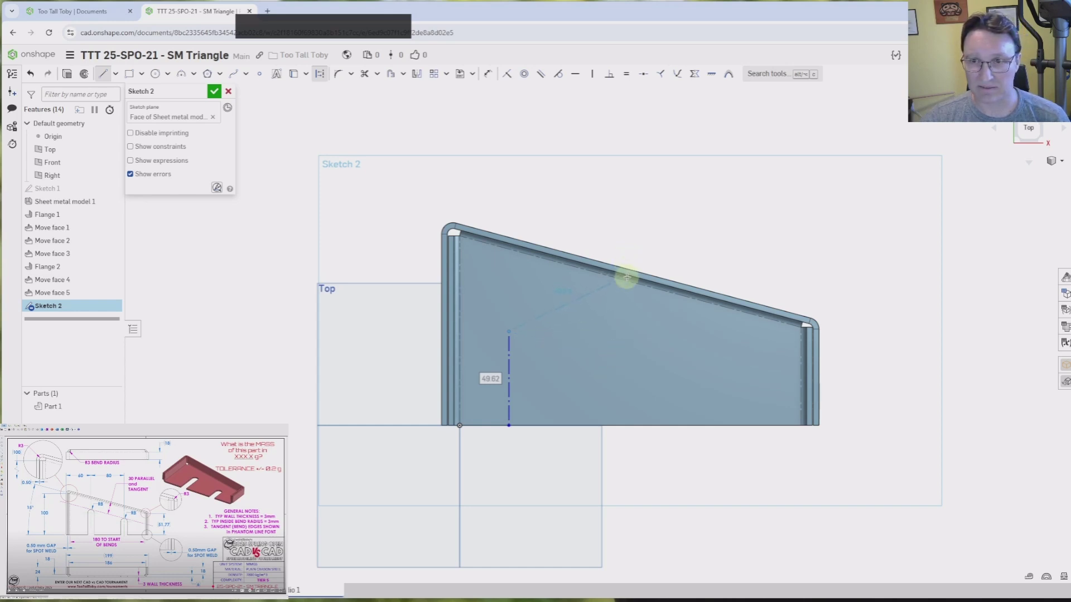
left_click(674, 374)
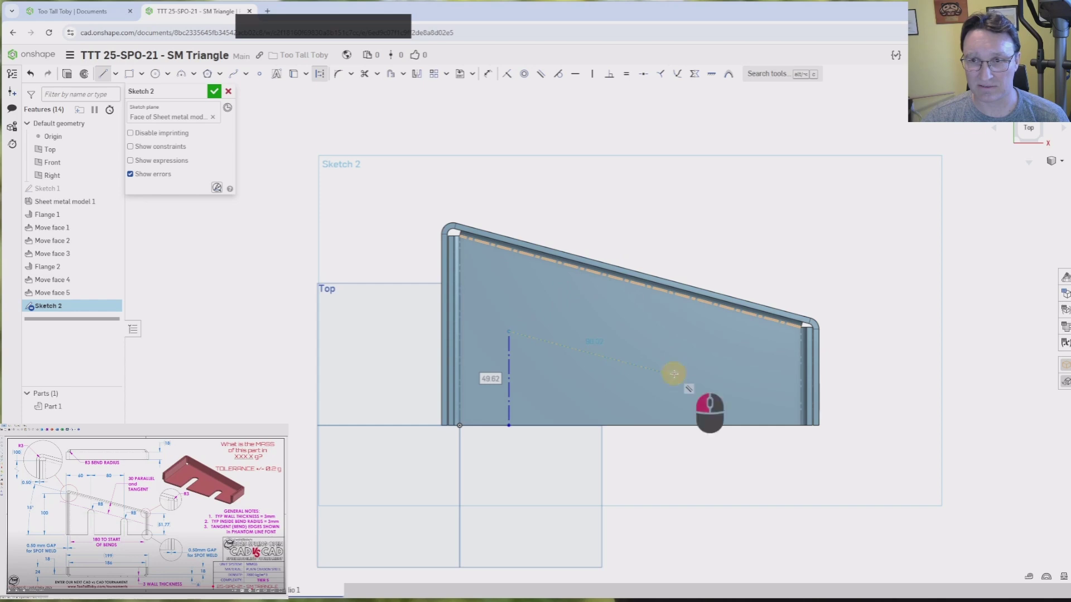
left_click(675, 424)
Dimension the spacing between the two vertical construction lines to 80 mm.
key("d")
left_click(674, 406)
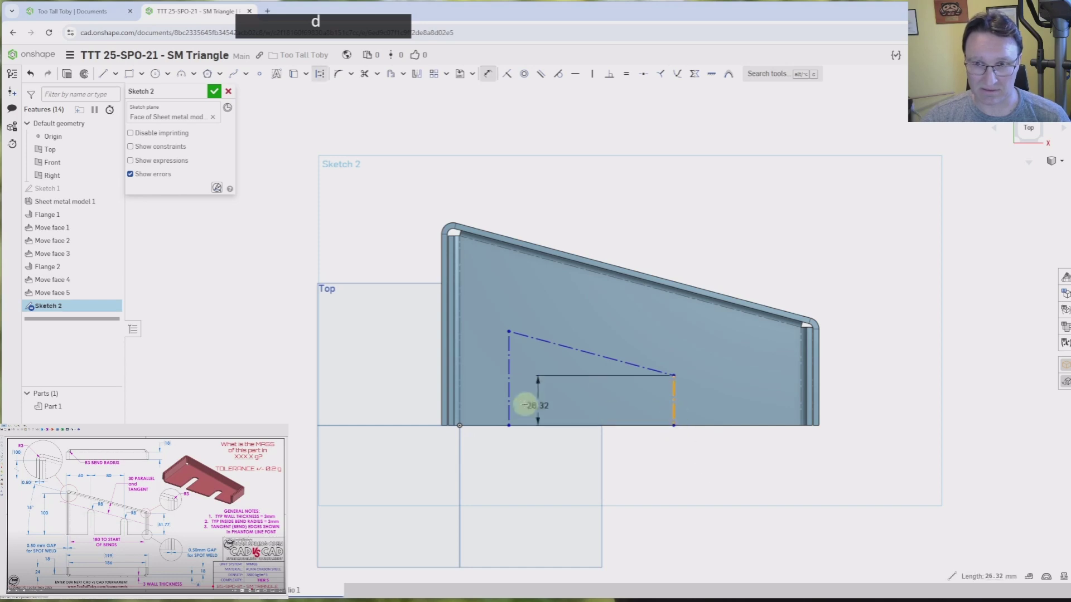
left_click(508, 406)
left_click(624, 455)
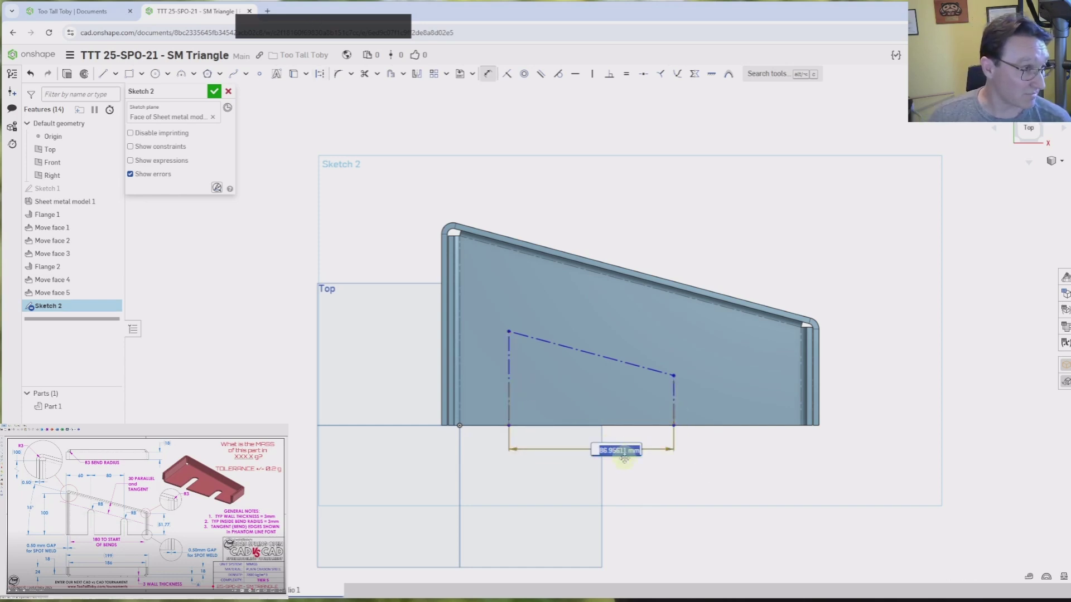
type("80")
key("Return")
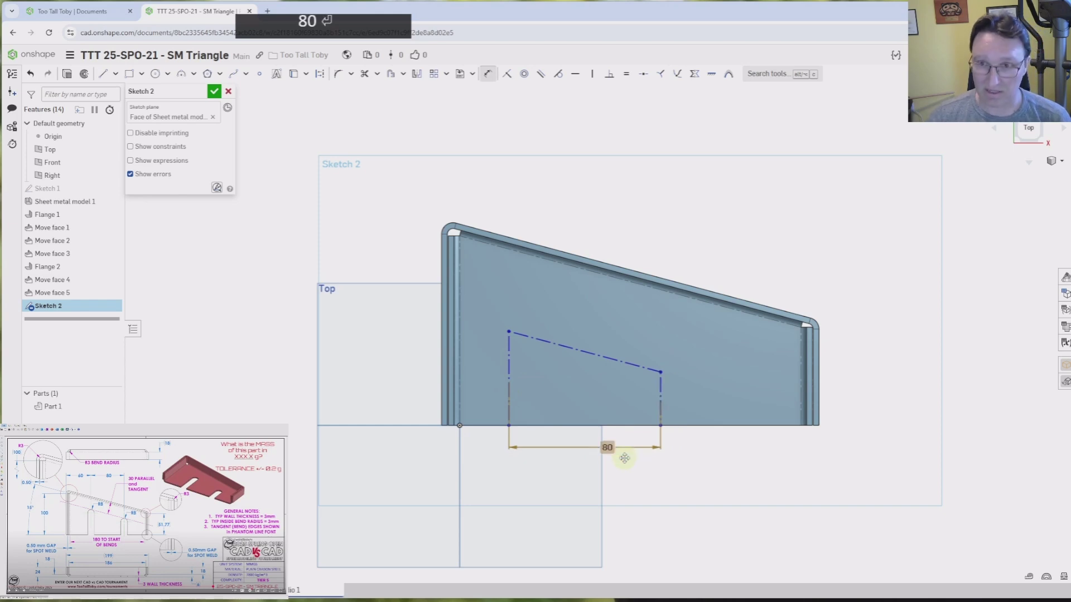
Dimension the taller vertical construction line 60 mm from the tall side flange's outer edge.
left_click(439, 381)
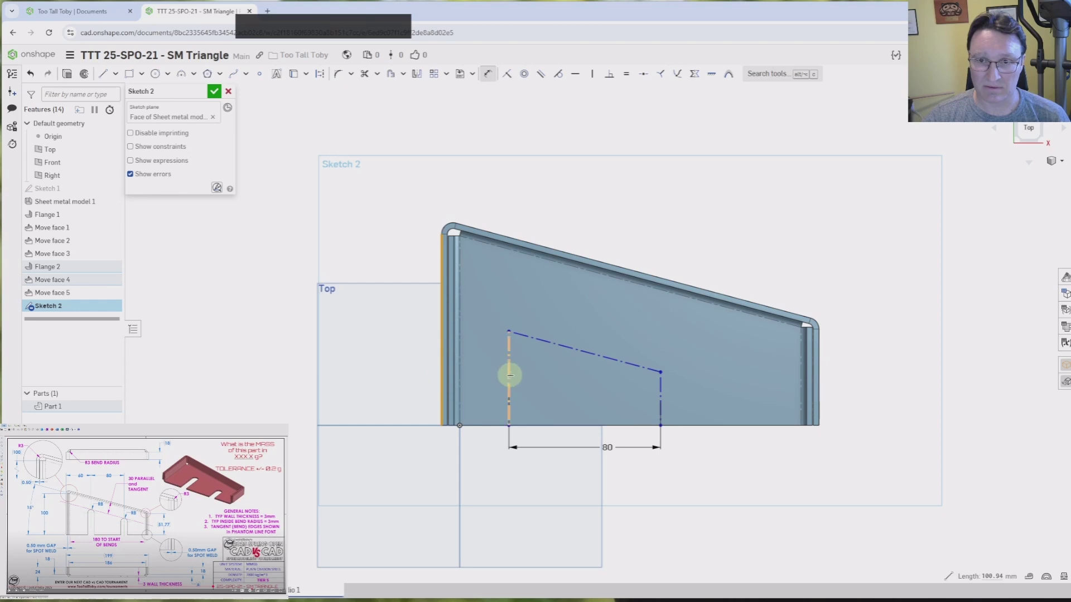
left_click(507, 377)
left_click(498, 480)
type("60")
key("Return")
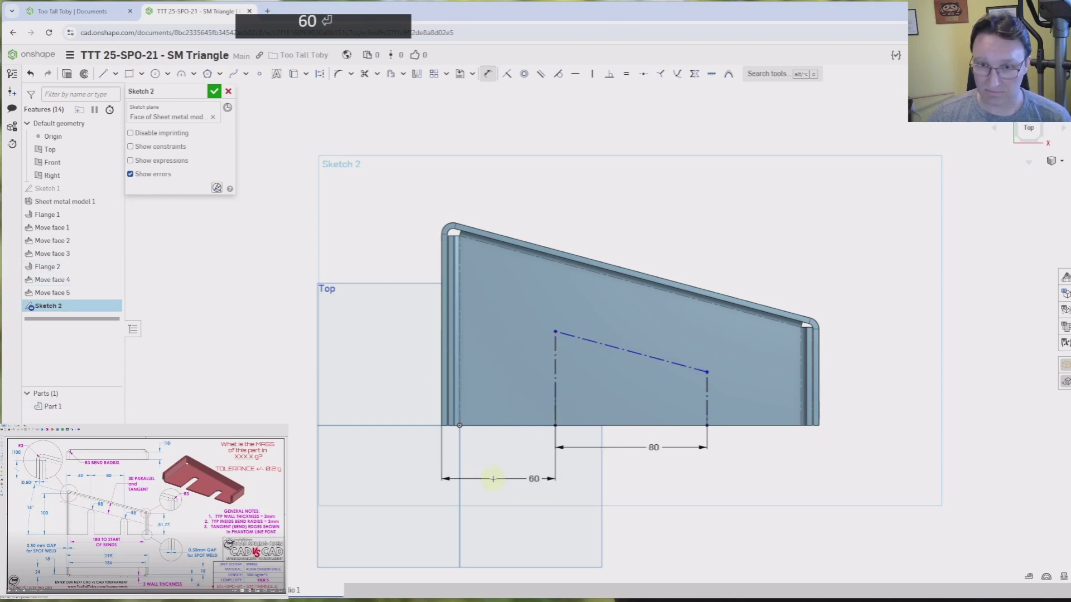
Create slots around both vertical construction lines with a 16 mm width.
key("s")
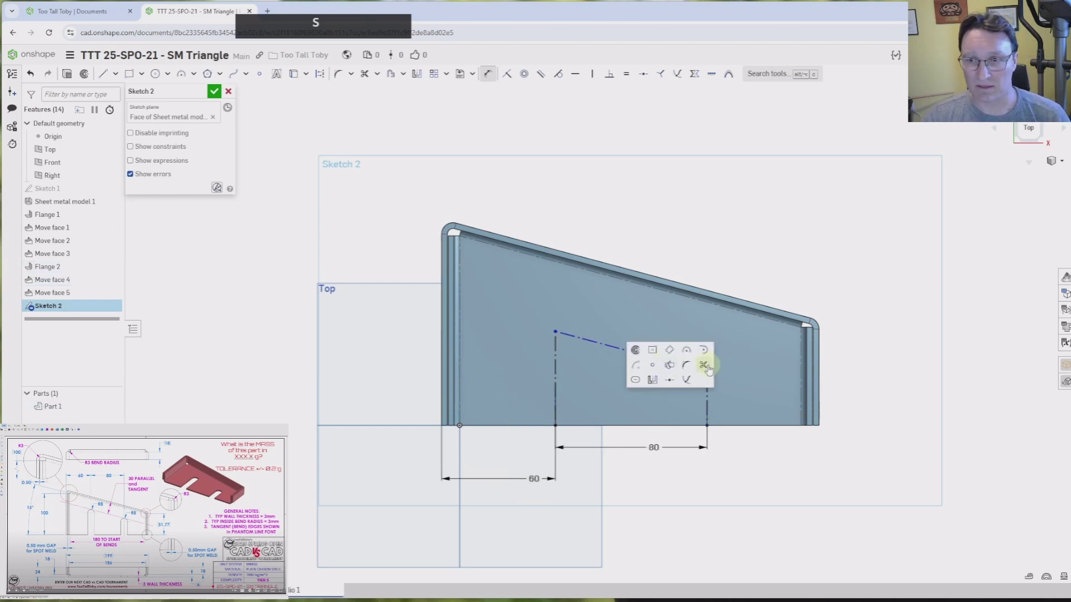
left_click(633, 375)
left_click(554, 371)
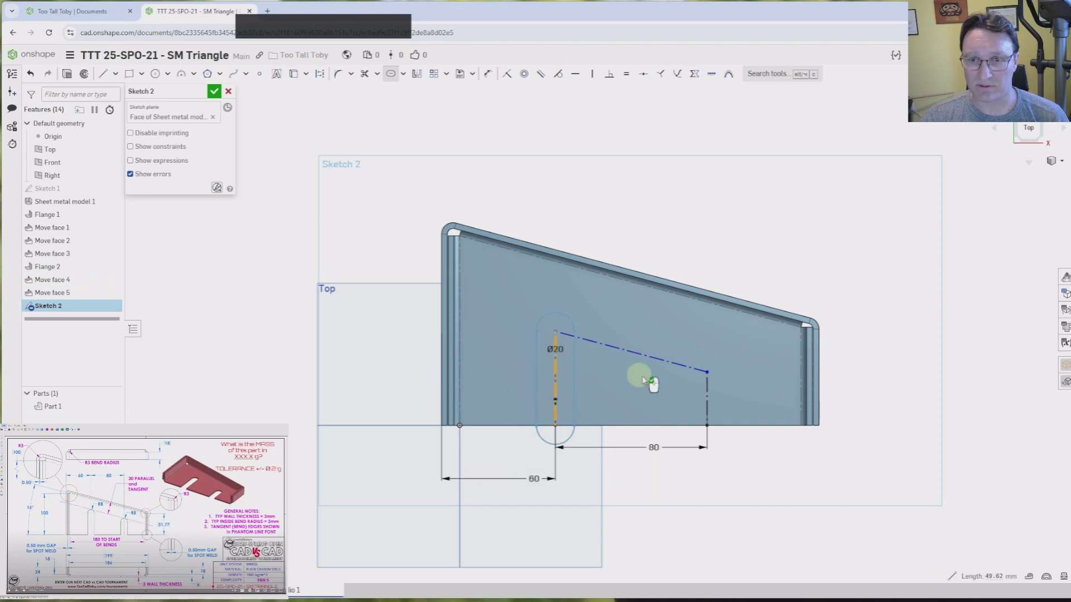
left_click(705, 386)
double_click(554, 349)
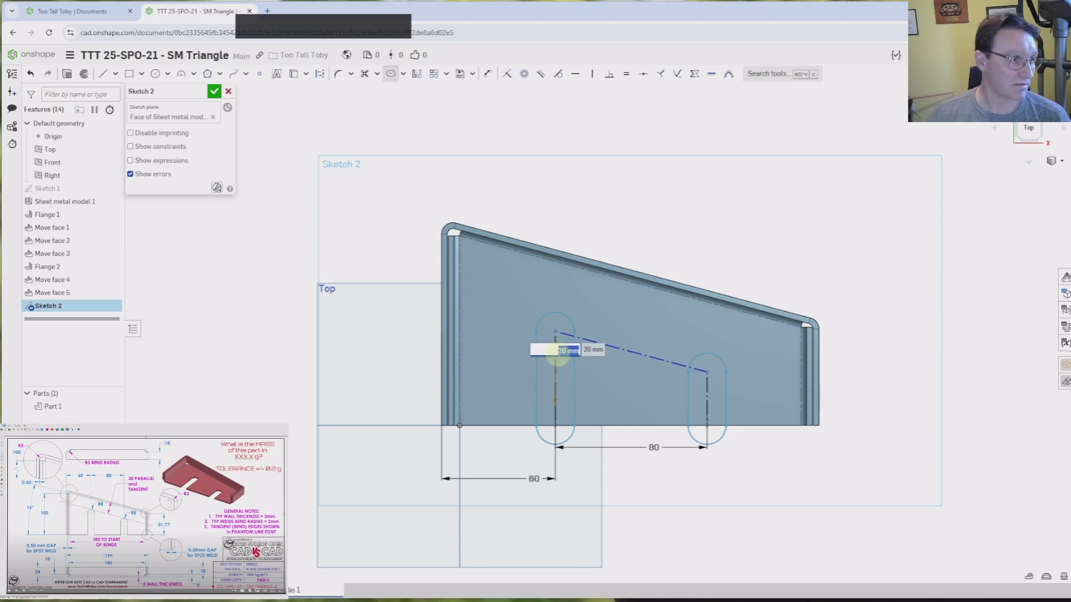
type("16")
key("Return")
Set a 30 mm distance between the sloped flange's outer edge and the taller slot's upper arc.
key("d")
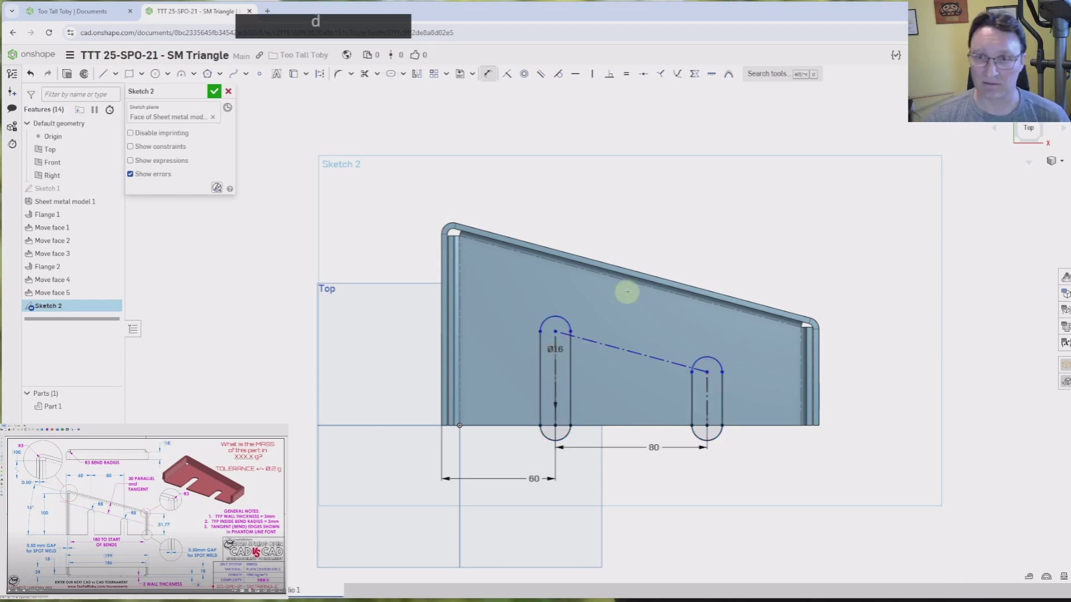
key("d")
key("d")
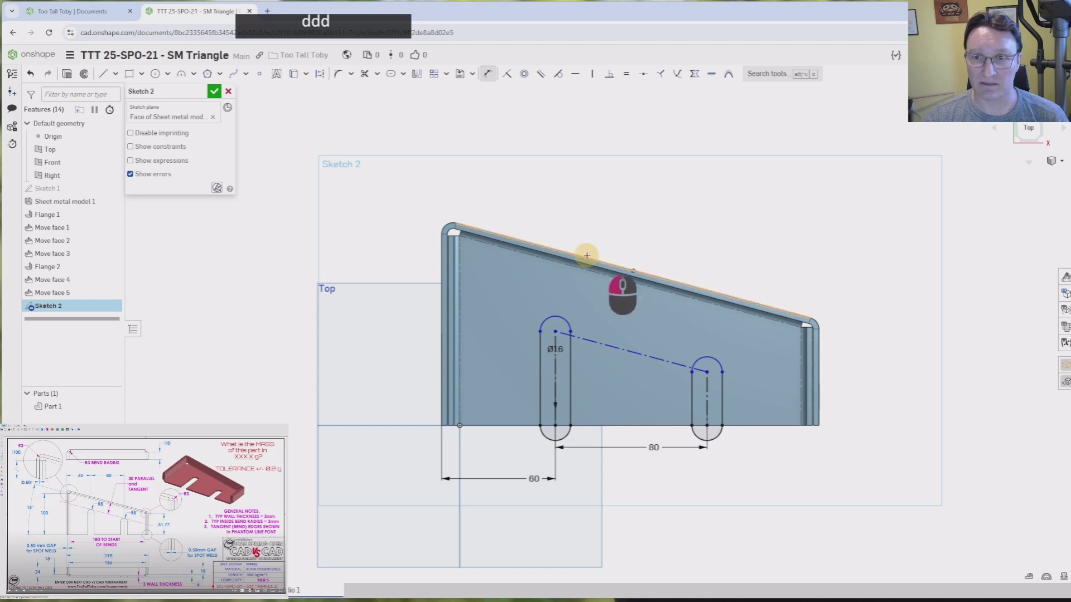
left_click(586, 252)
left_click(558, 313)
left_click(574, 290)
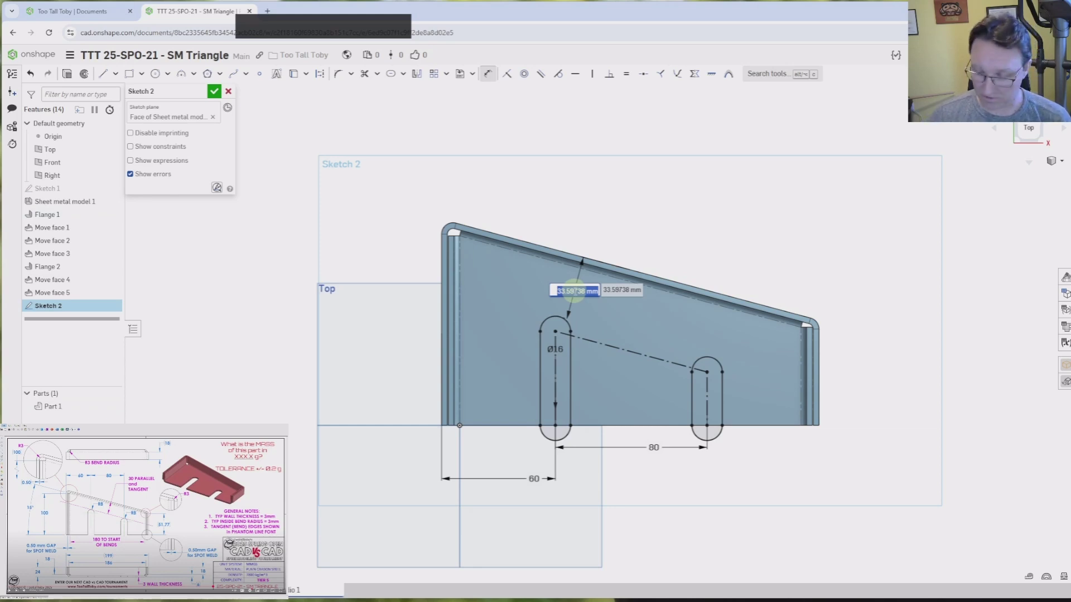
type("30")
key("Return")
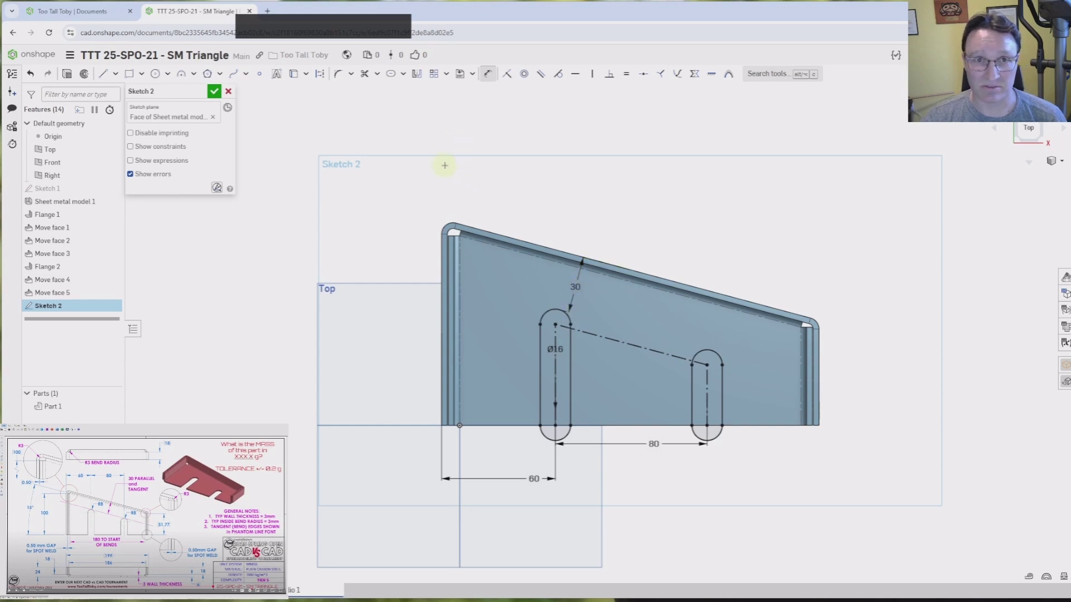
Cut both slot profiles out of the part with a Through all Remove extrude.
key("e")
left_click(184, 119)
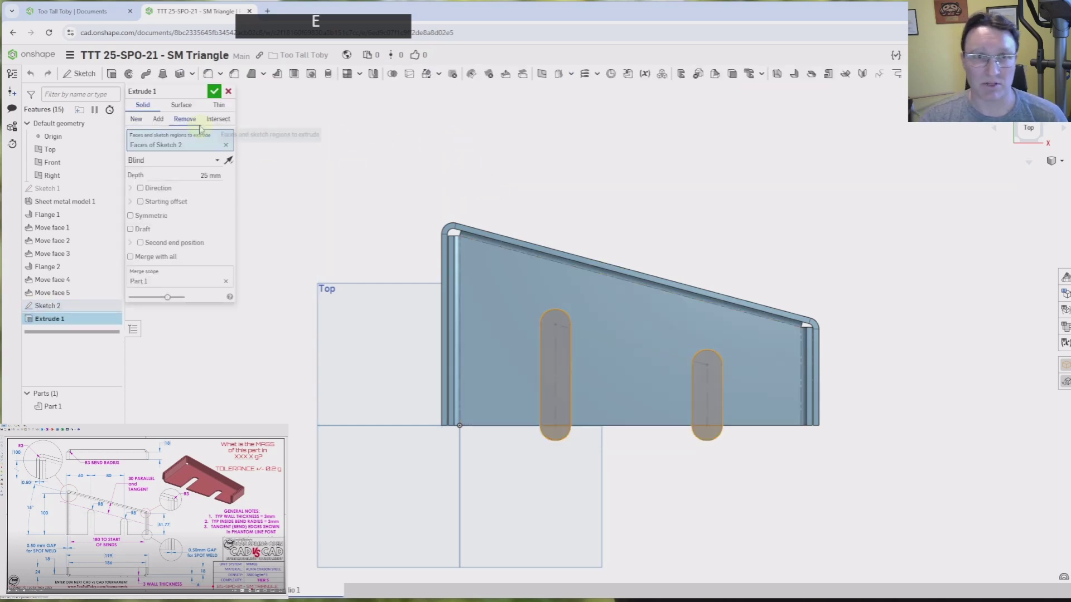
left_click(192, 162)
left_click(174, 237)
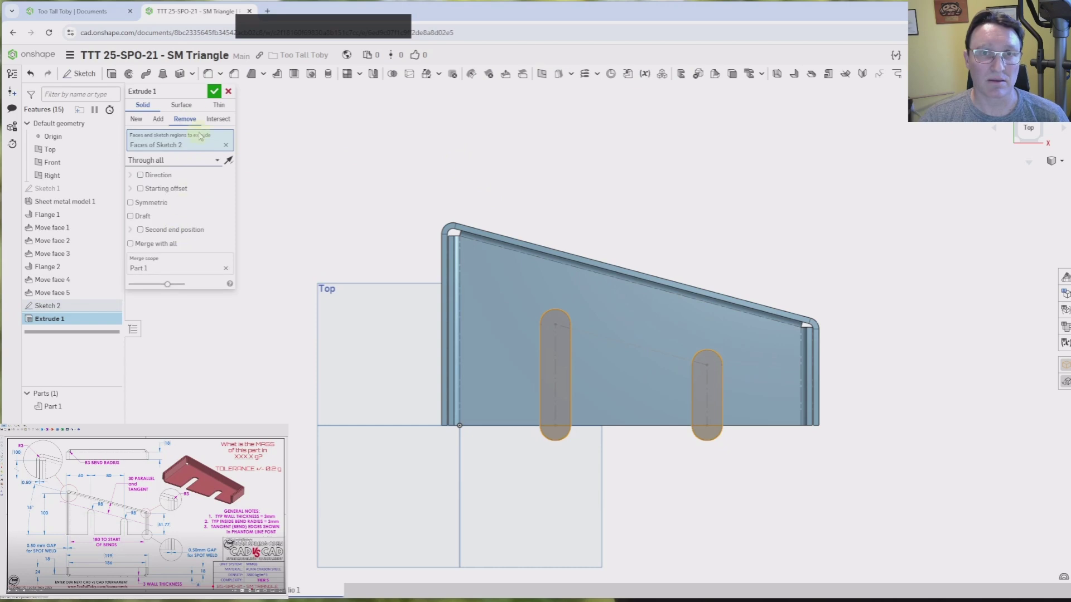
left_click(214, 91)
Check the part's mass for the listed materials in the TTT Part Mass table and inspect the finished part from the top.
middle_click_drag(378, 247, 315, 208)
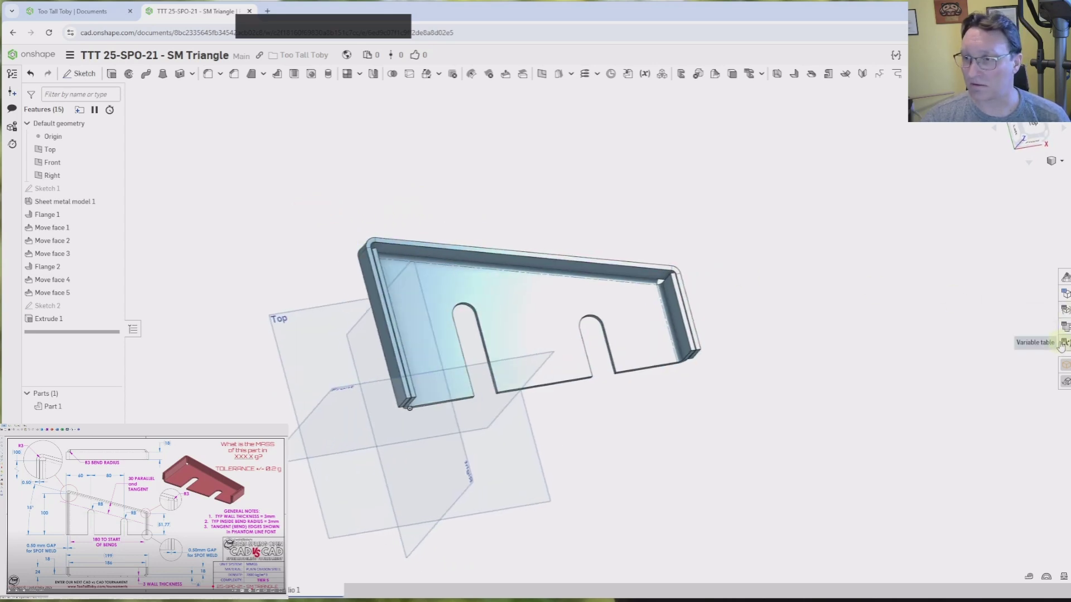
left_click(1065, 310)
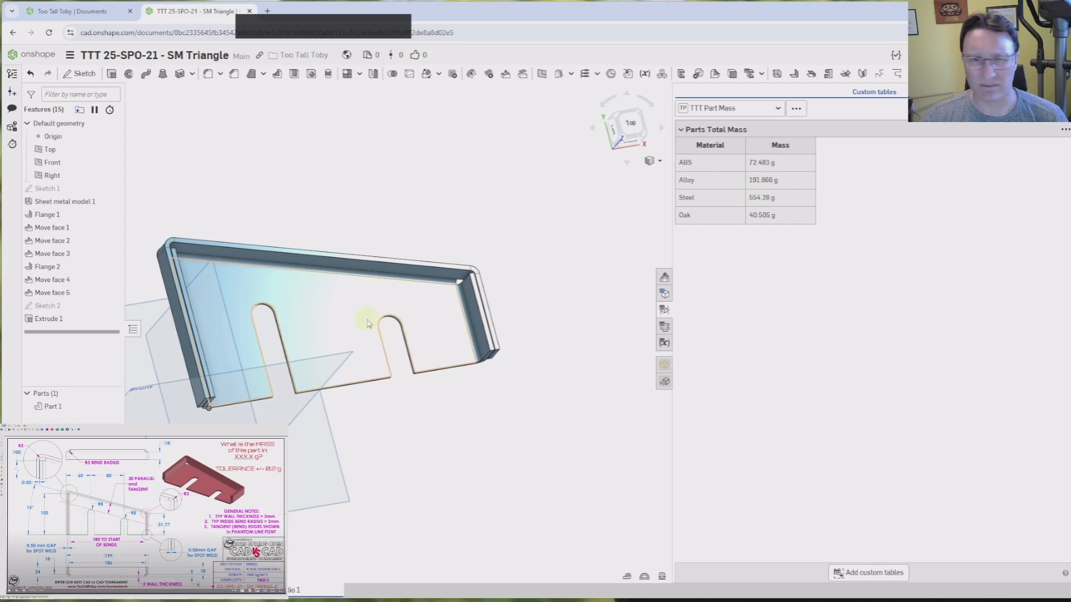
right_click_drag(370, 318, 406, 285)
mouse_move(451, 431)
right_mouse_down()
mouse_move(461, 349)
mouse_move(479, 412)
mouse_move(491, 385)
right_mouse_up()
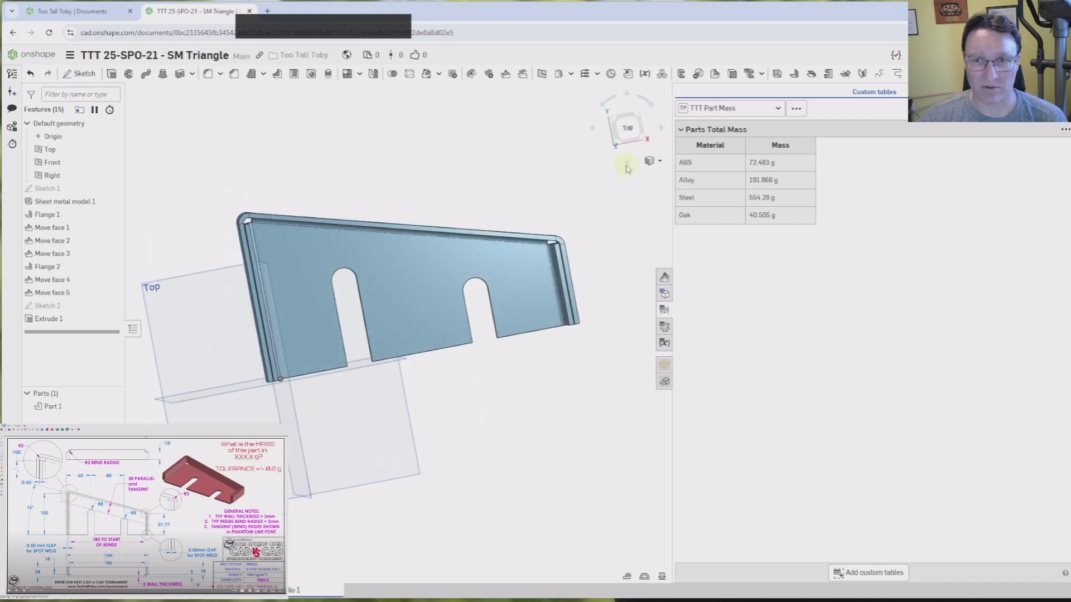
left_click(627, 126)
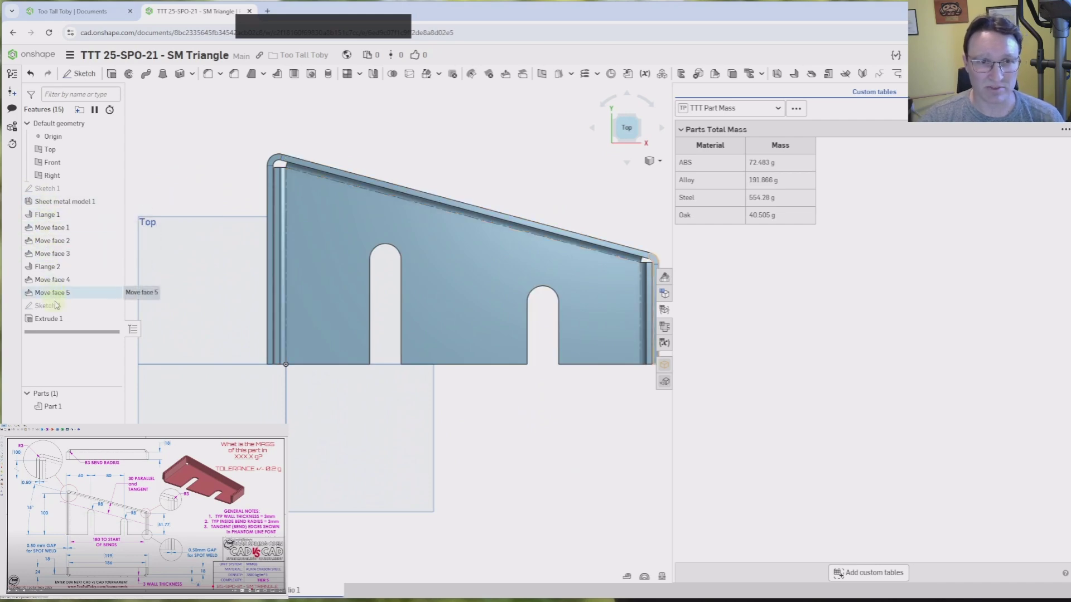
middle_click_drag(561, 460, 483, 471)
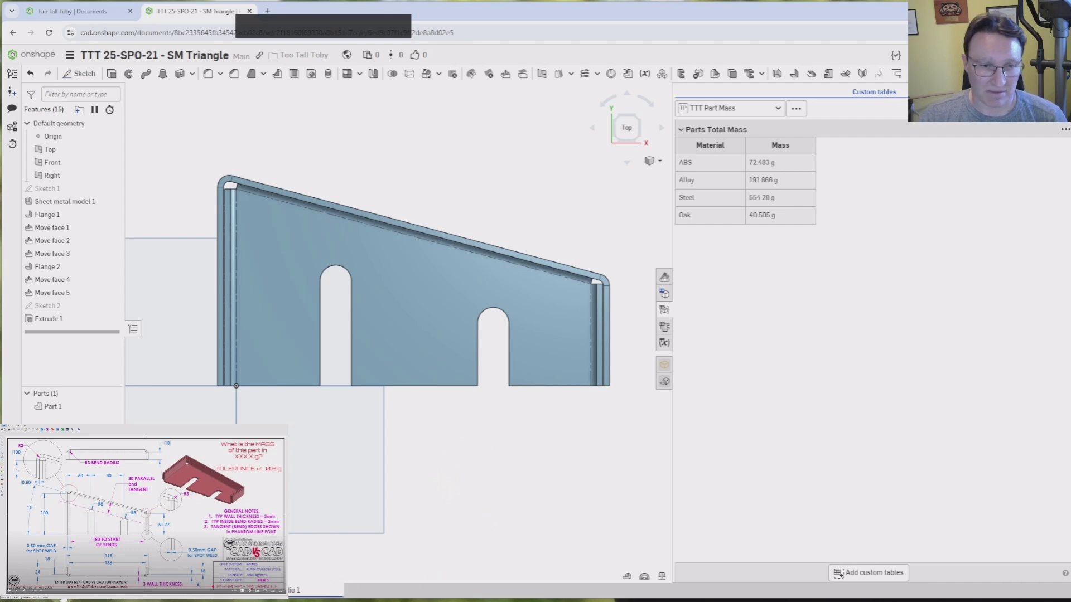
Create a second Part Studio and start a sketch on its Top plane, viewed normal to it.
left_click(39, 593)
left_click(70, 571)
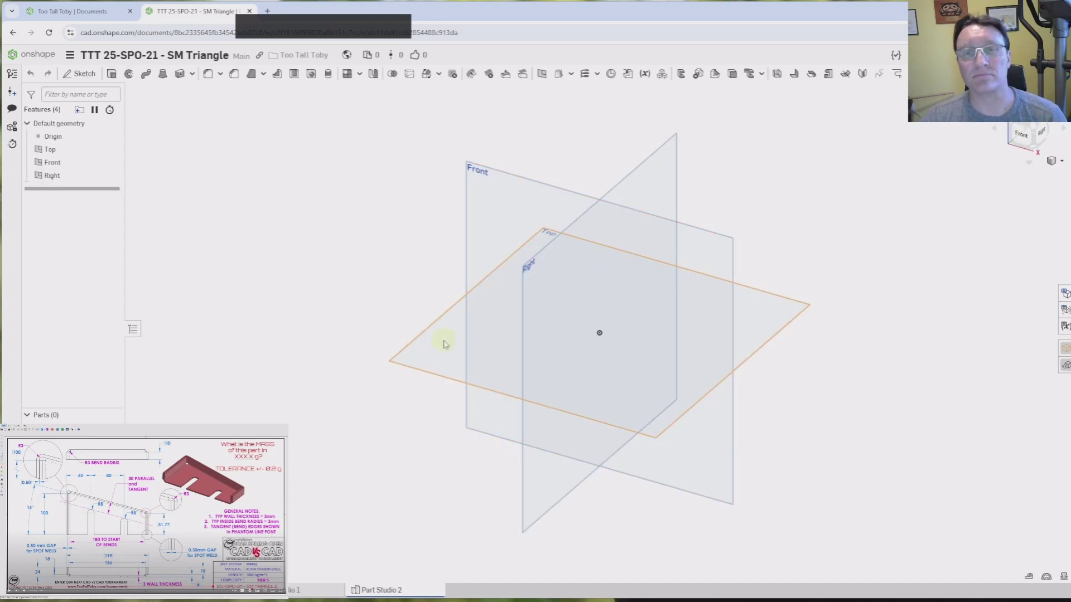
left_click(443, 348)
key("shift+s")
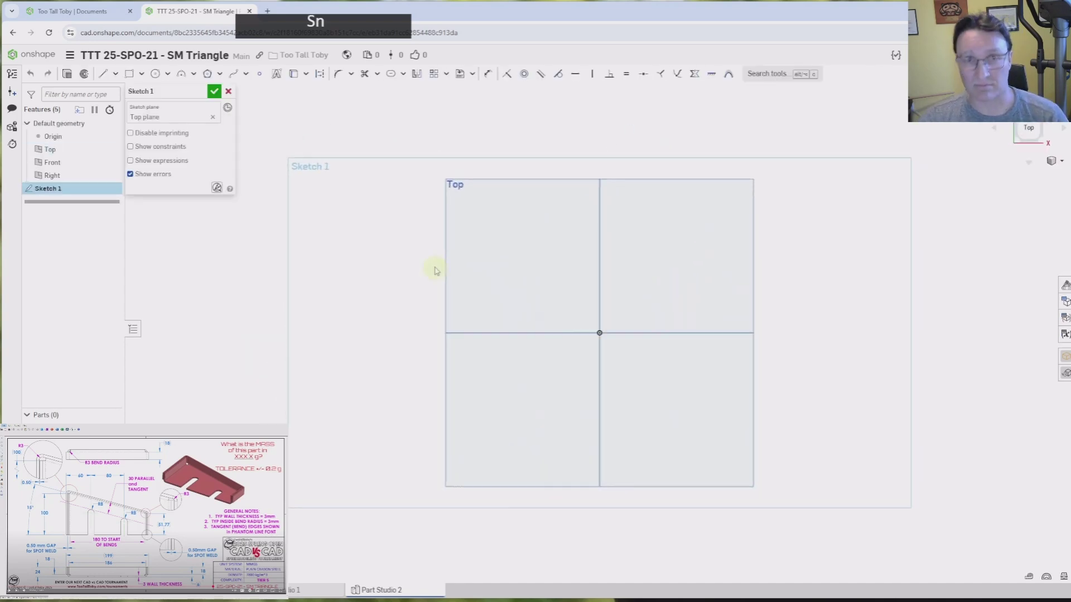
Draw a 100 mm vertical line upward from the origin as the plate's tall side.
left_click(104, 74)
middle_click_drag(473, 213, 391, 301)
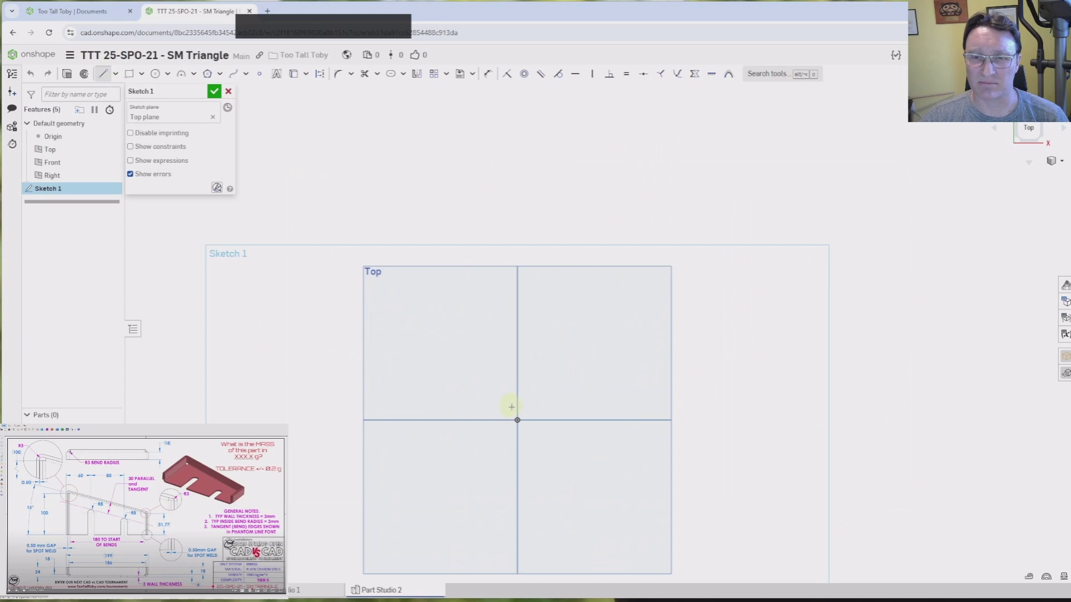
left_click(517, 416)
left_click(517, 168)
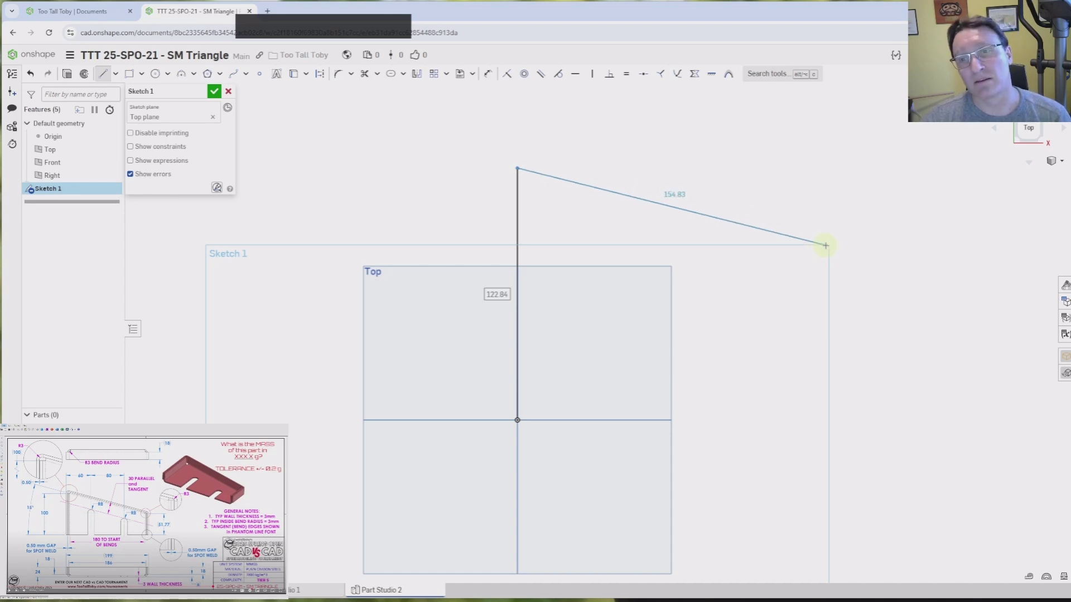
type("100")
key("Return")
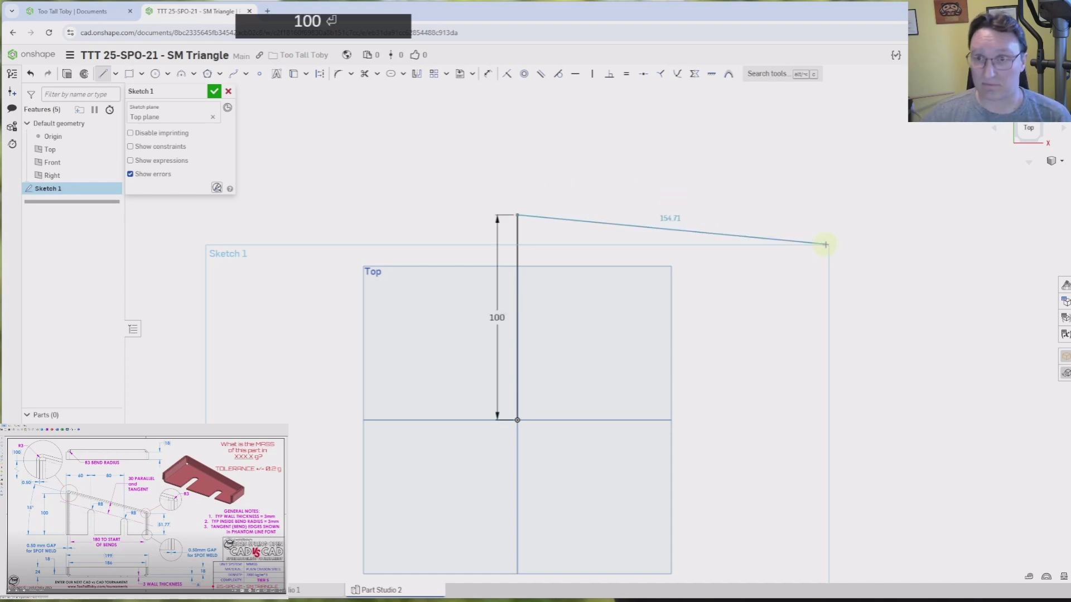
Close the outline with a sloped upper edge, a vertical short side about 64 mm high and a 180 mm horizontal base.
left_click(923, 289)
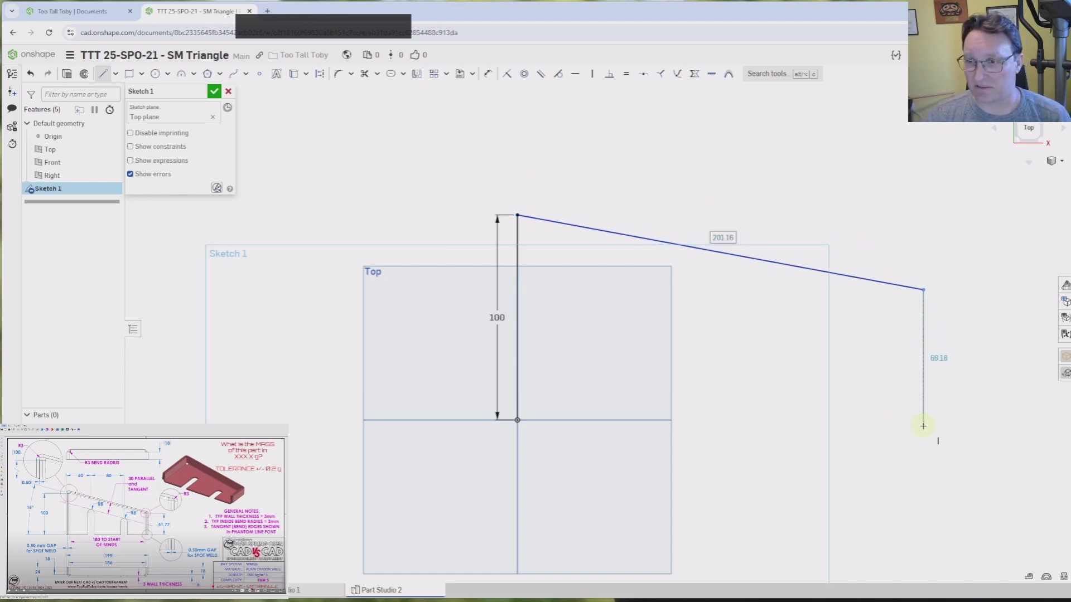
left_click(922, 419)
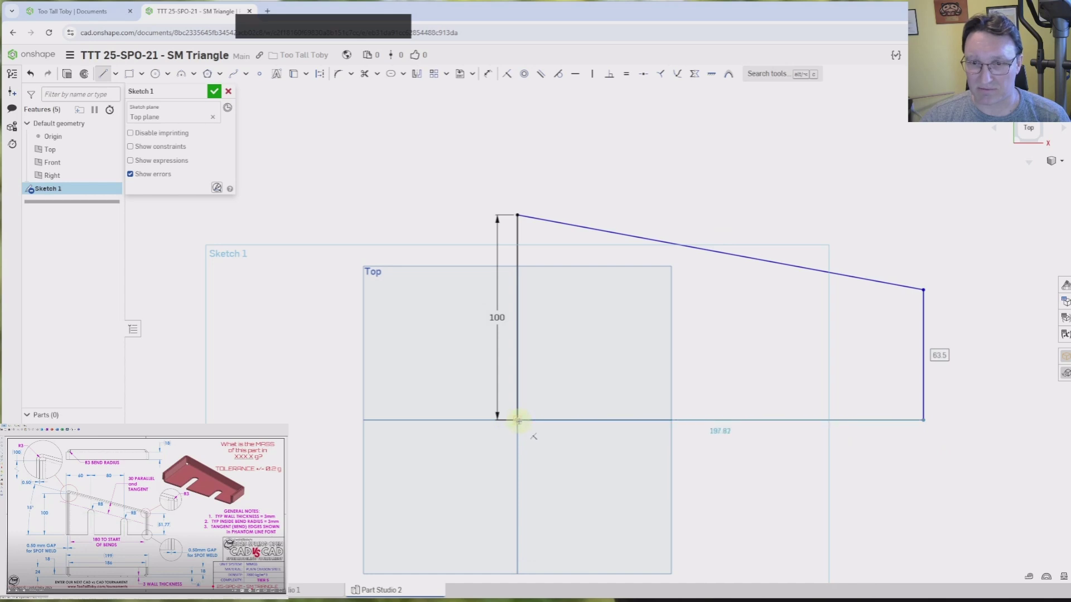
left_click(517, 420)
type("180")
key("Return")
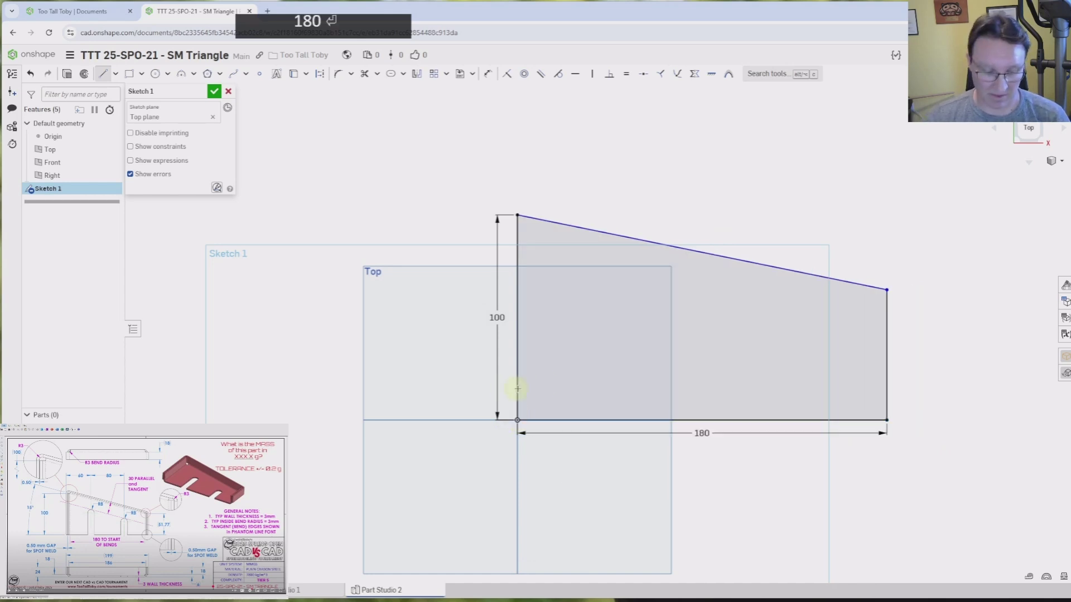
Set the angle between the sloped edge and the base to 15°.
key("d")
left_click(717, 255)
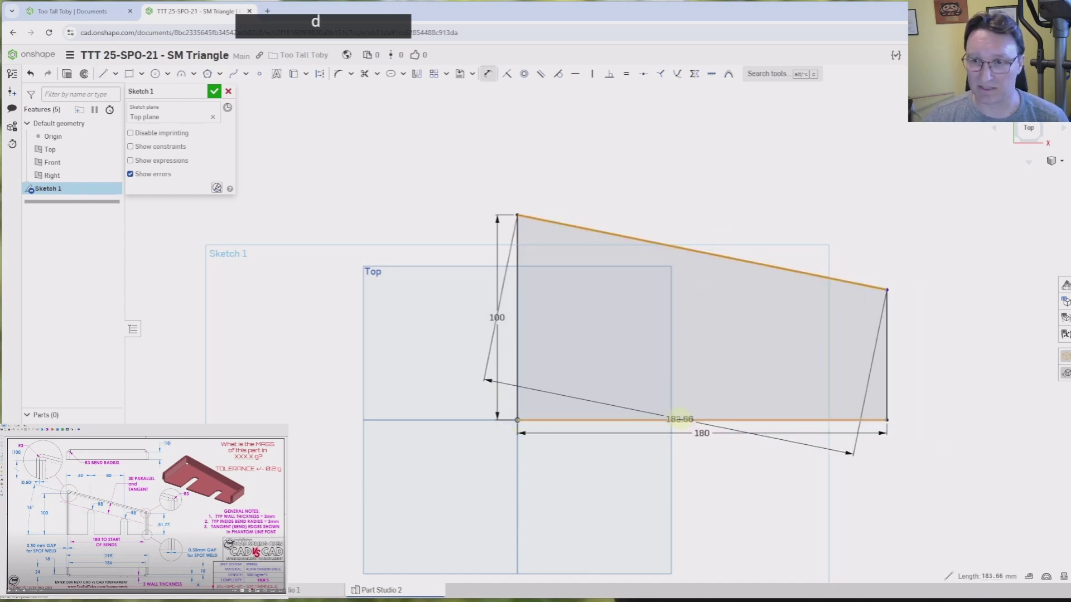
left_click(679, 419)
left_click(359, 282)
type("15")
key("Return")
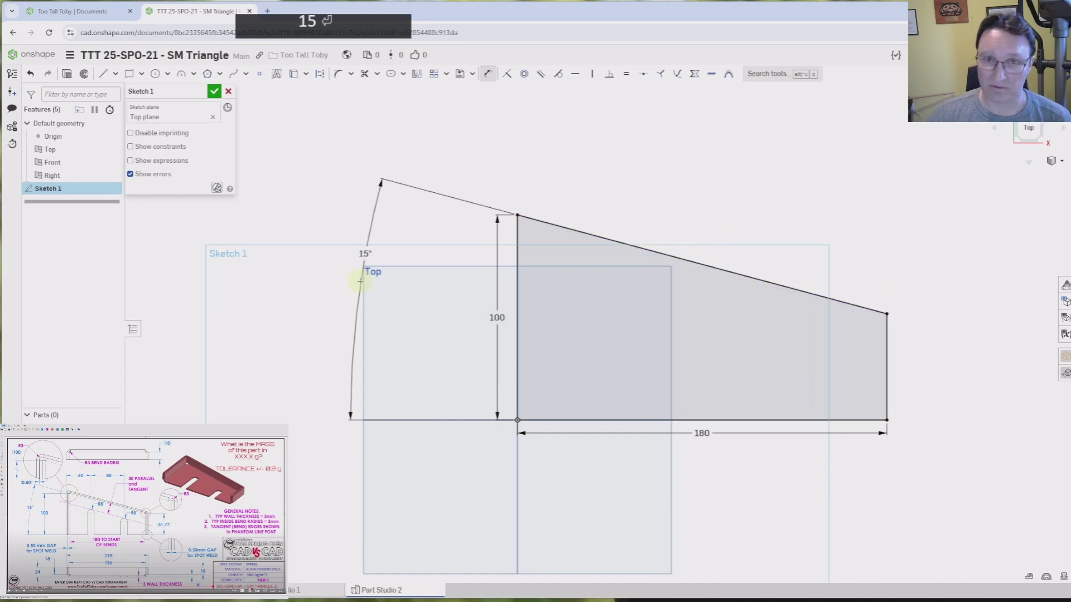
Add a 6 mm wide rectangle along the full height of the outline's short side, extending outward.
middle_click_drag(748, 196, 649, 166)
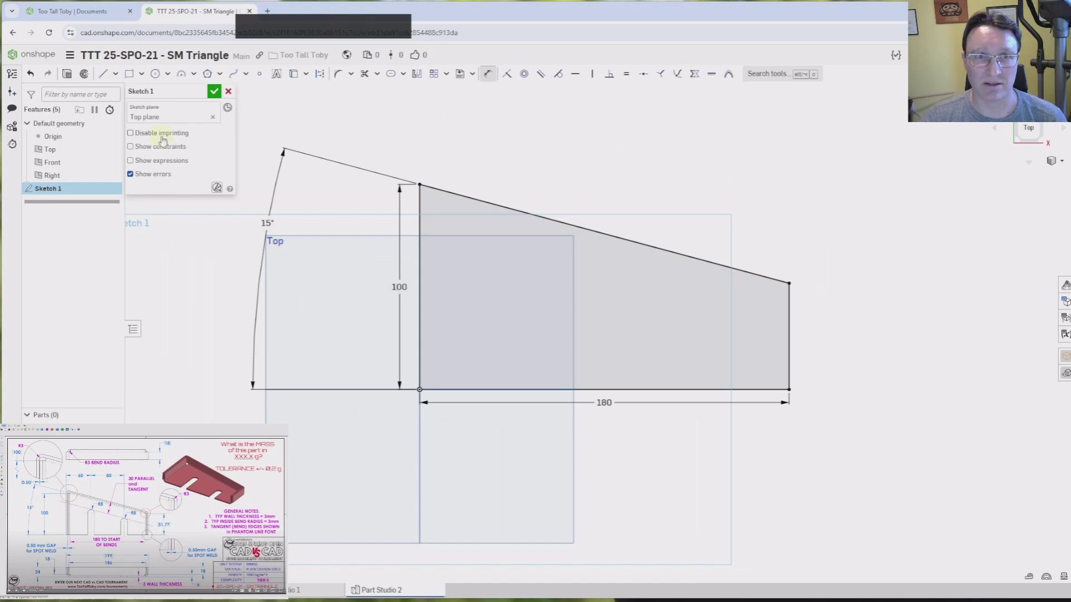
left_click(128, 73)
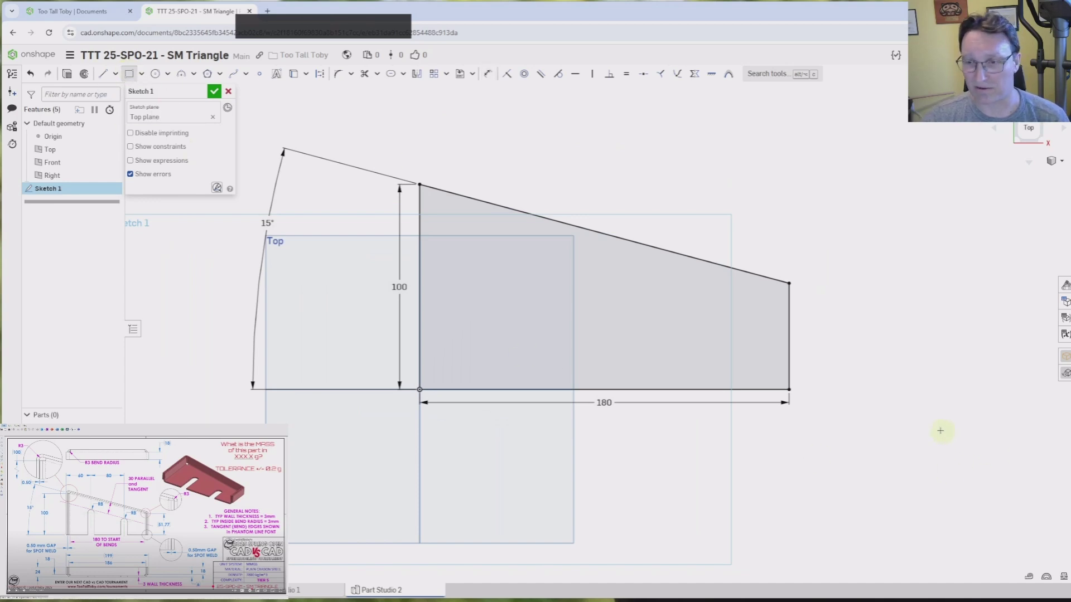
left_click(791, 390)
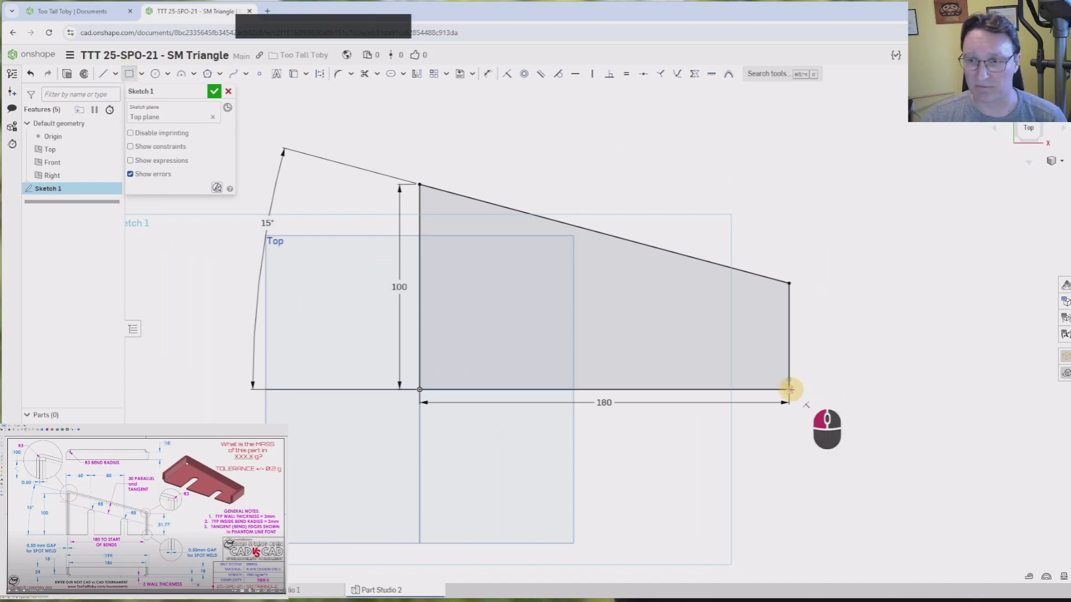
left_click(805, 283)
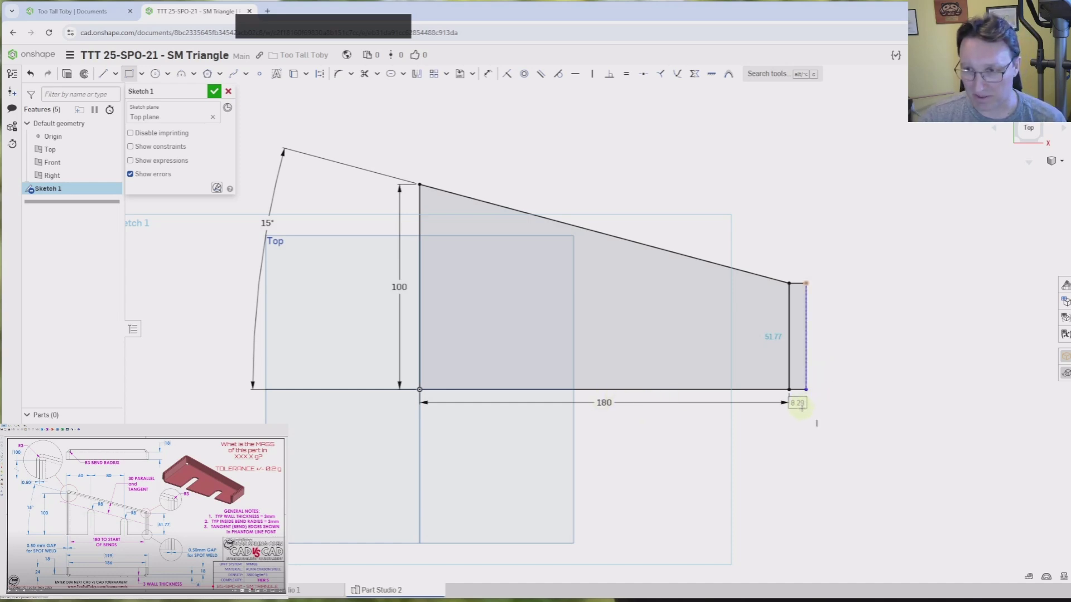
type("6")
key("Return")
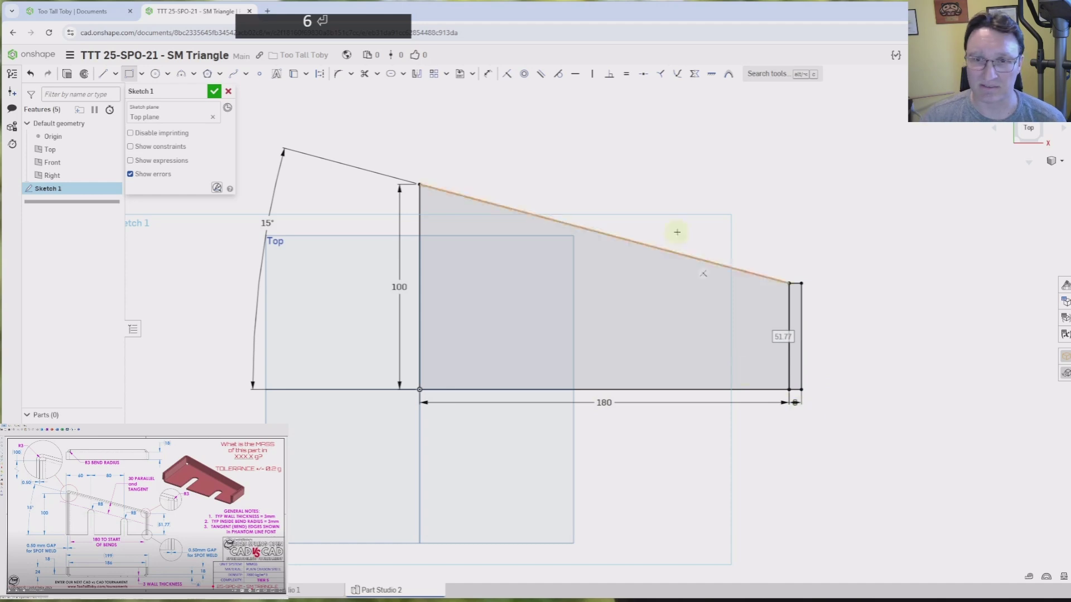
Add a 6 mm wide rectangle along the full height of the 100 mm tall side, extending outward.
left_click(420, 389)
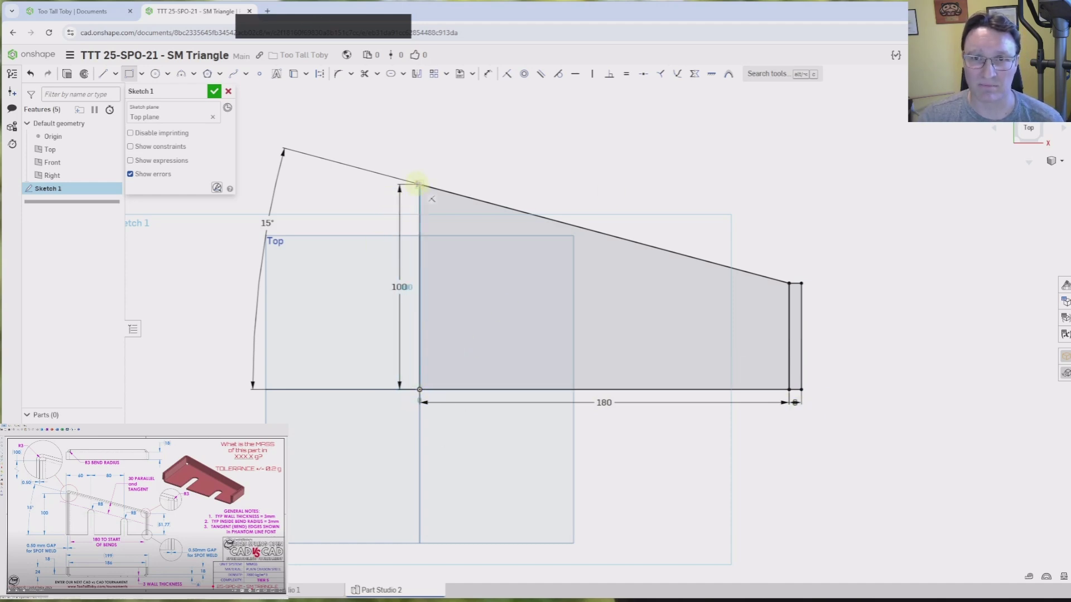
left_click(397, 187)
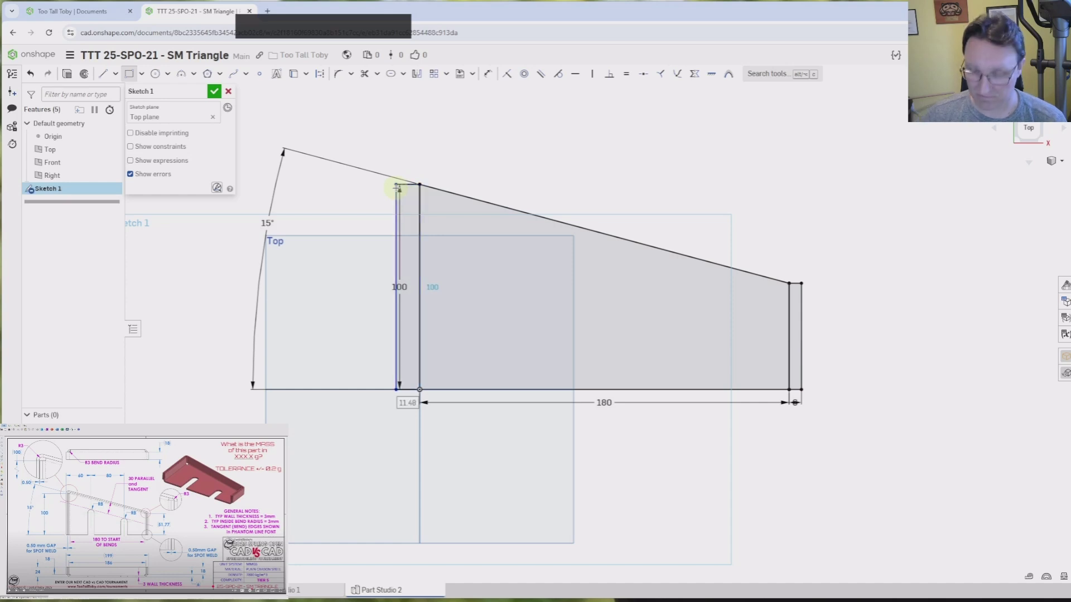
type("6")
key("Return")
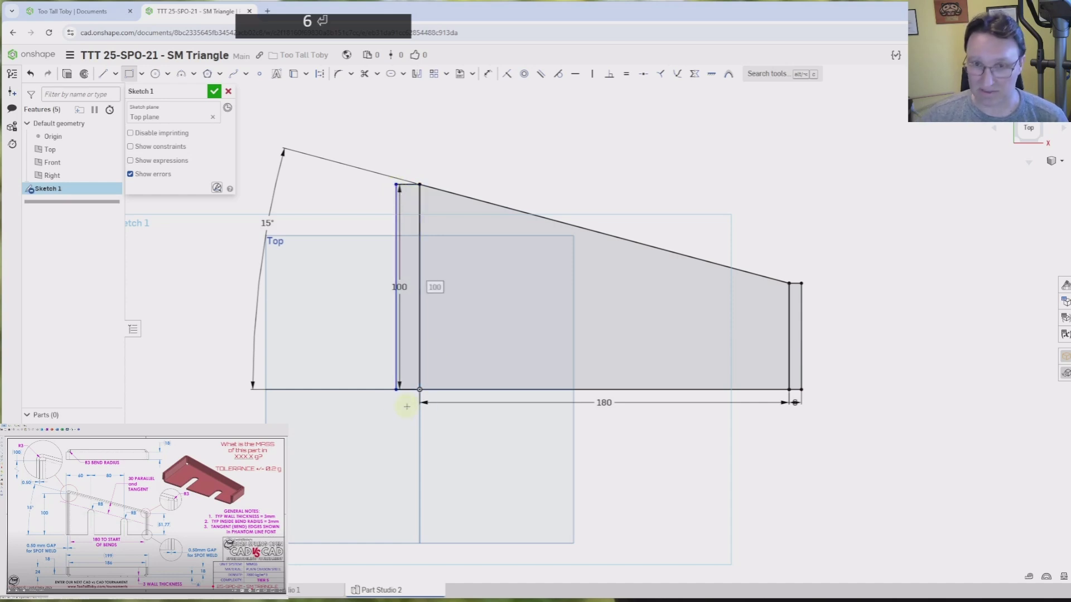
Add a 6 mm wide aligned rectangle along the full length of the sloped edge, extending outward.
left_click(142, 73)
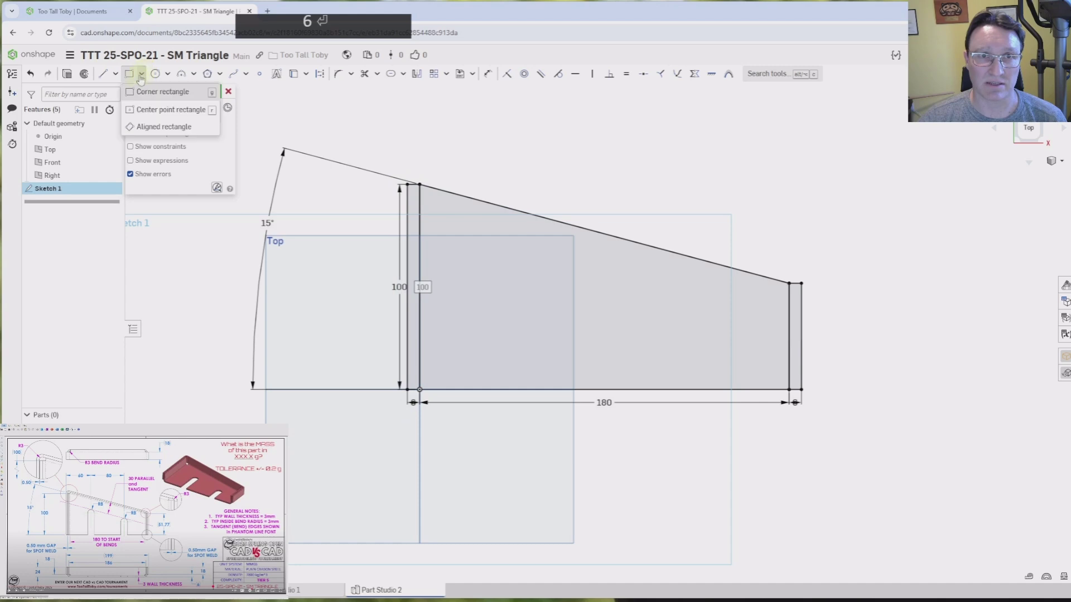
left_click(139, 127)
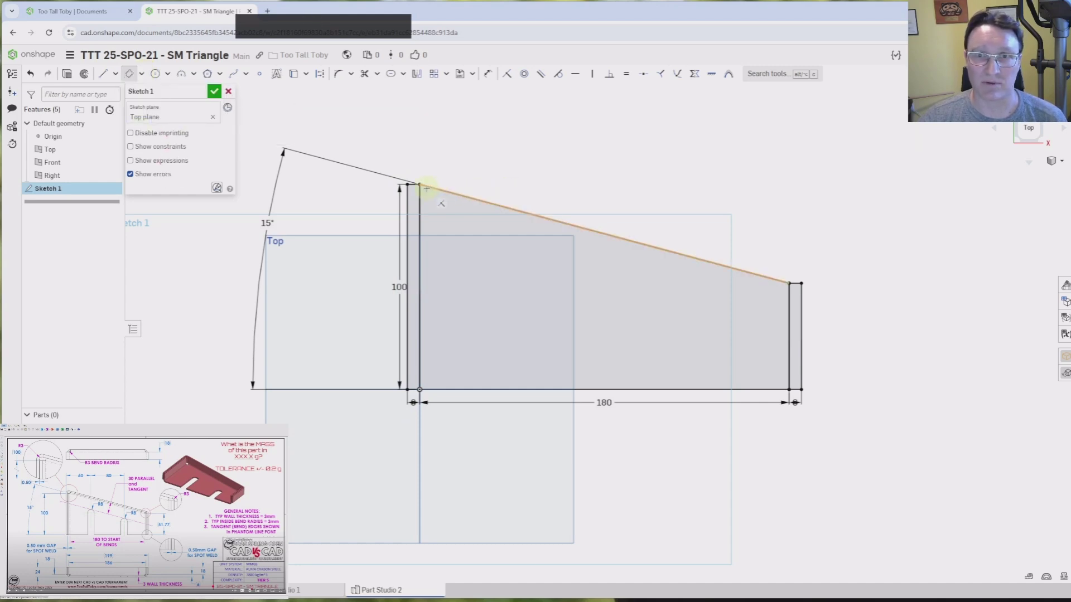
left_click(420, 184)
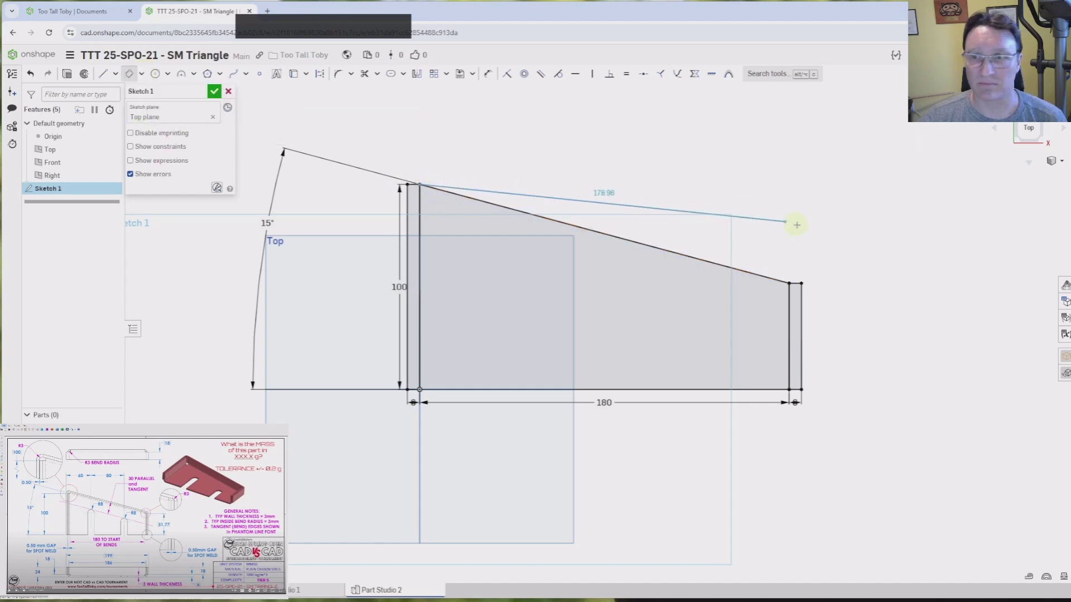
left_click(789, 283)
left_click(798, 234)
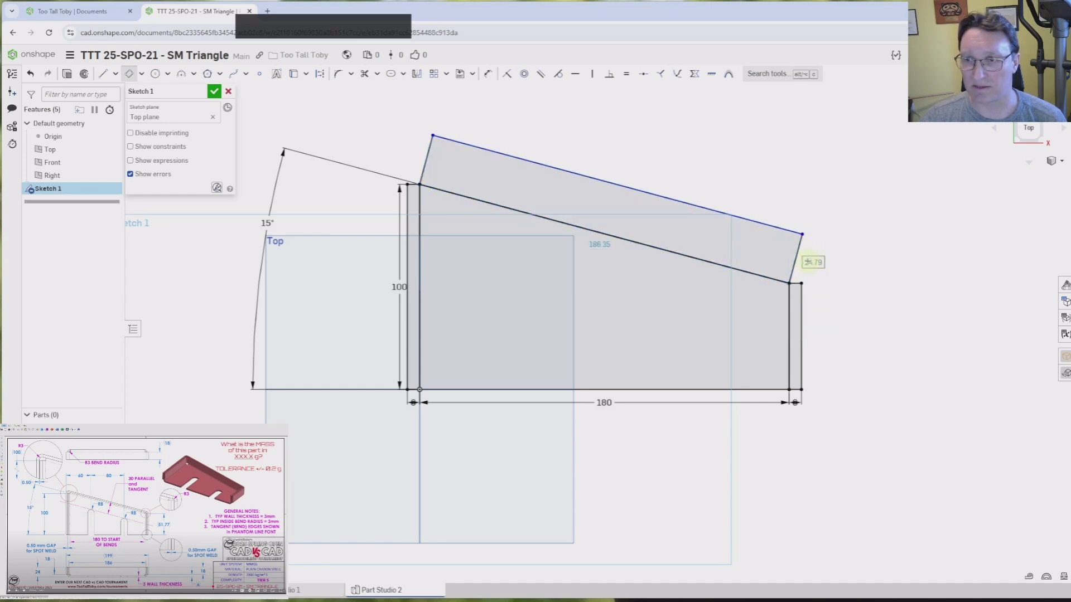
type("6")
key("Return")
Draw a second aligned rectangle about 207 mm long and 3 mm wide over the sloped strip, overhanging both its ends.
scroll(502, 184, "up", 6)
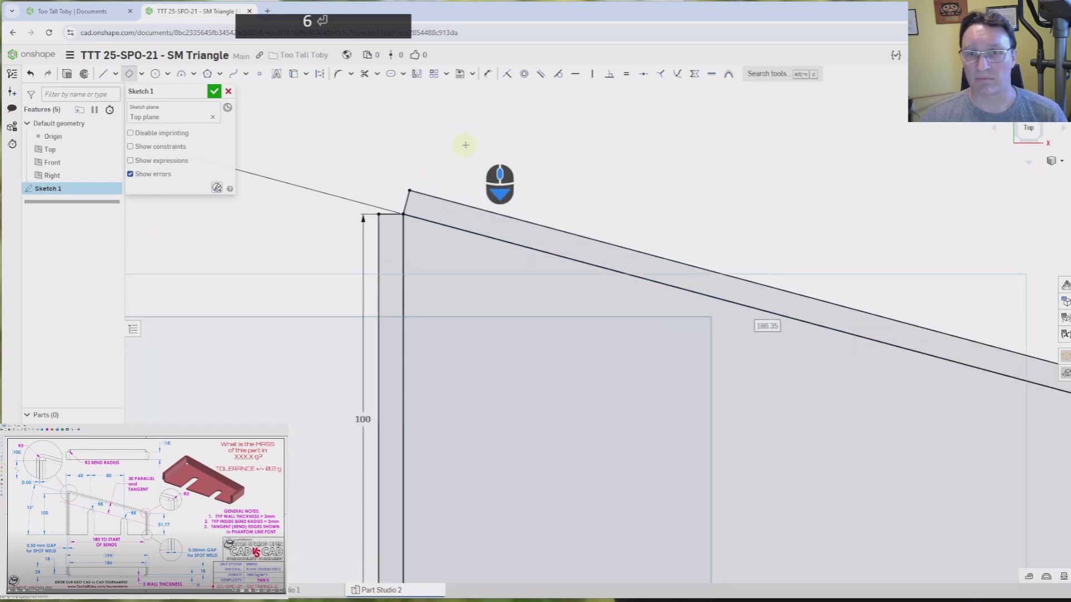
scroll(409, 170, "down", 5)
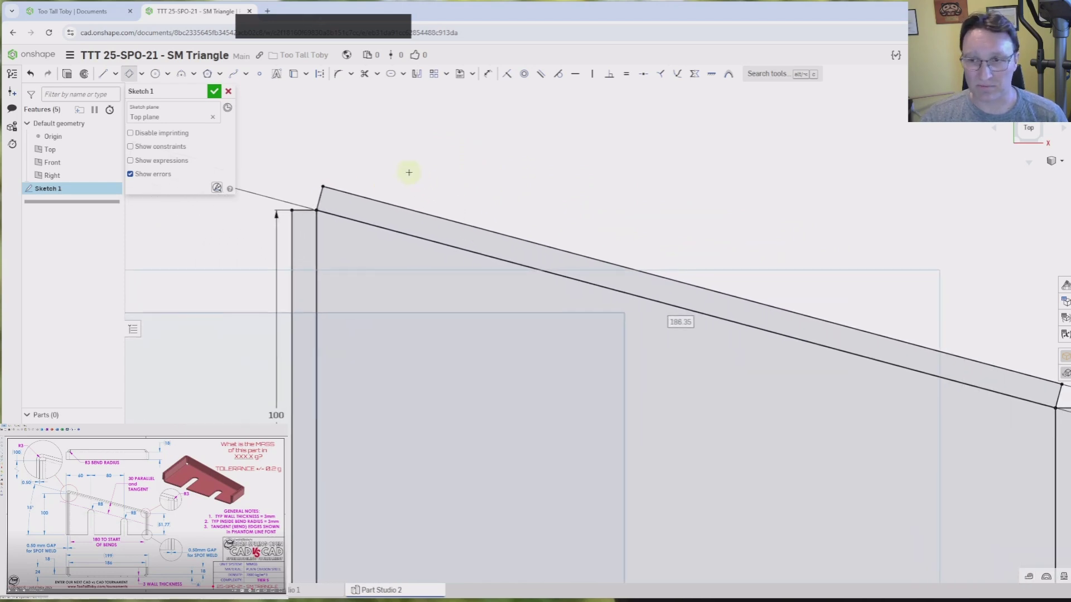
scroll(356, 150, "up", 2)
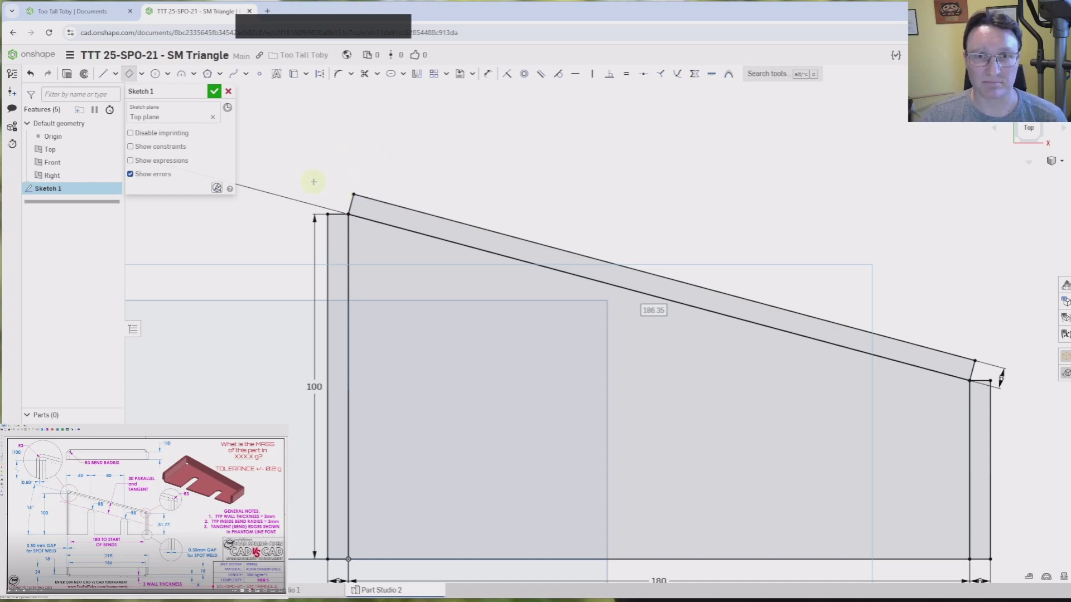
left_click(318, 174)
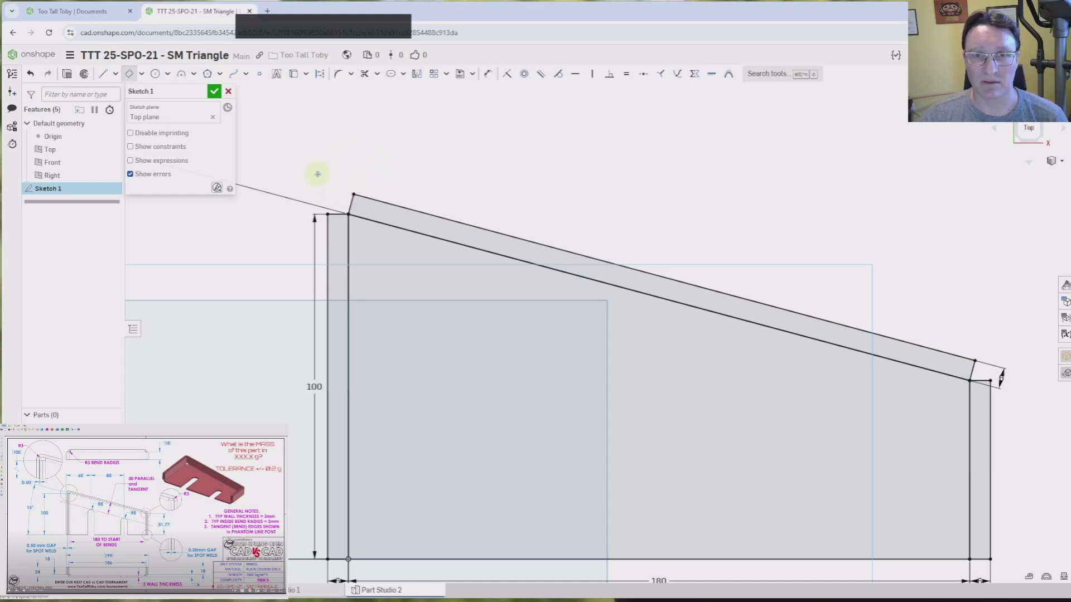
left_click(1008, 351)
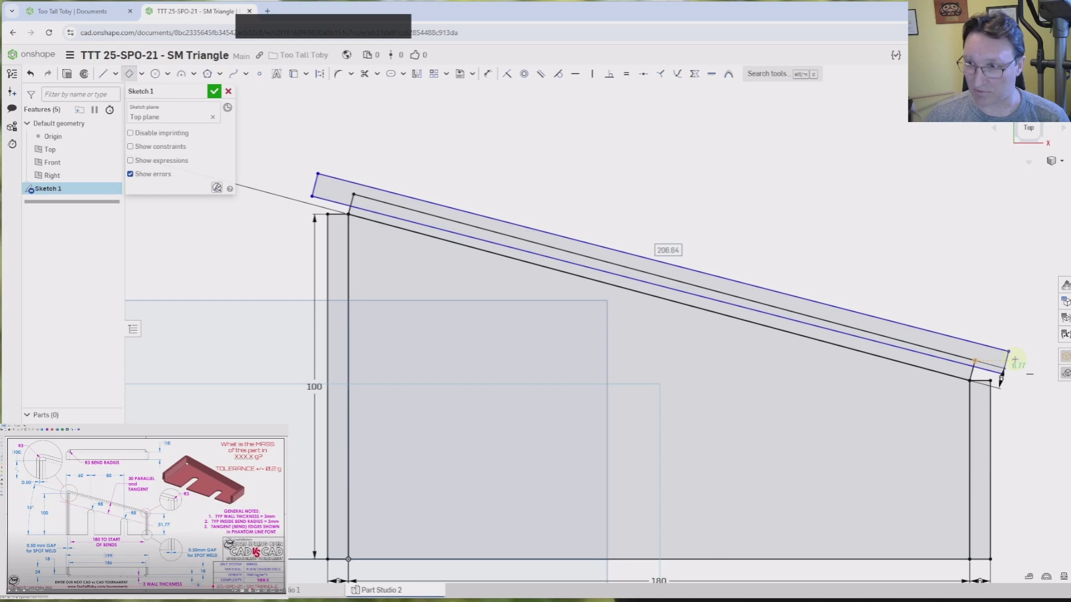
left_click(1015, 360)
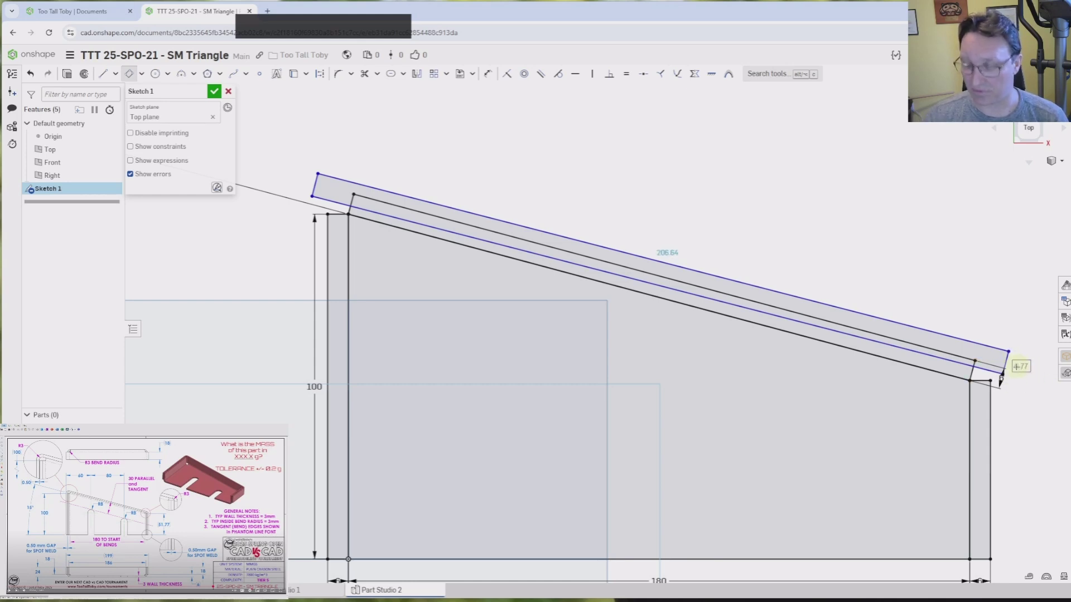
key("Escape")
scroll(259, 195, "down", 4)
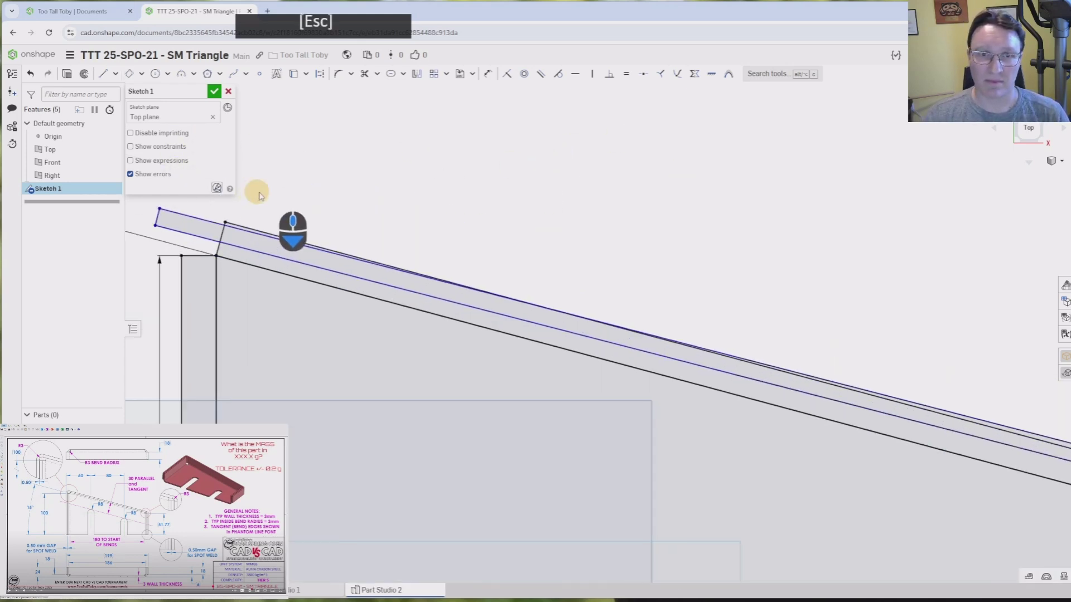
Make the long rectangle's upper edge coincident with the upper edge of the 6 mm sloped strip.
middle_click_drag(259, 196, 390, 271)
key("Escape")
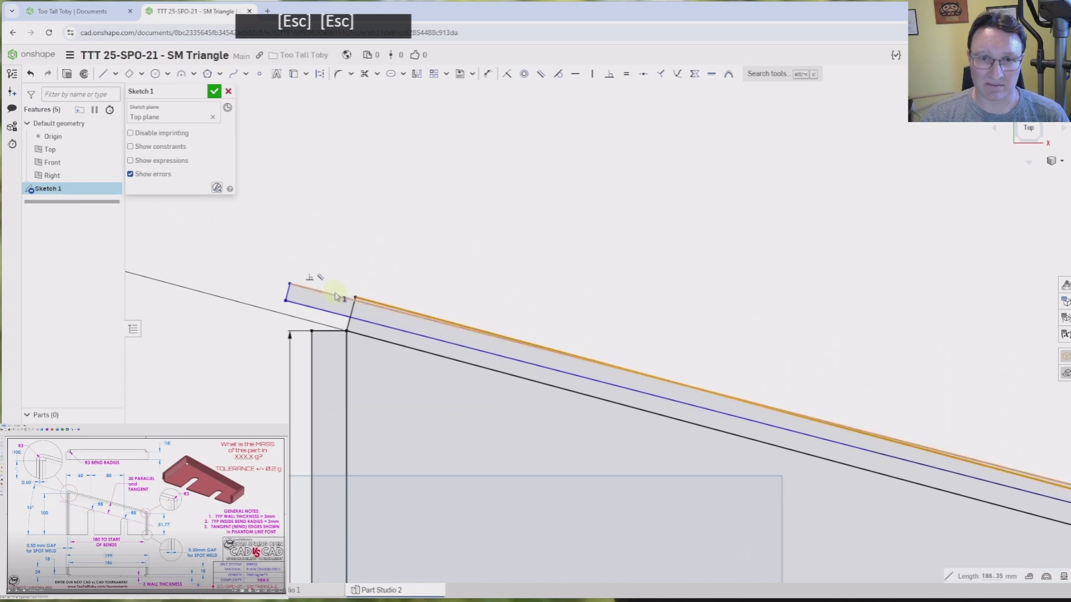
scroll(270, 255, "down", 3)
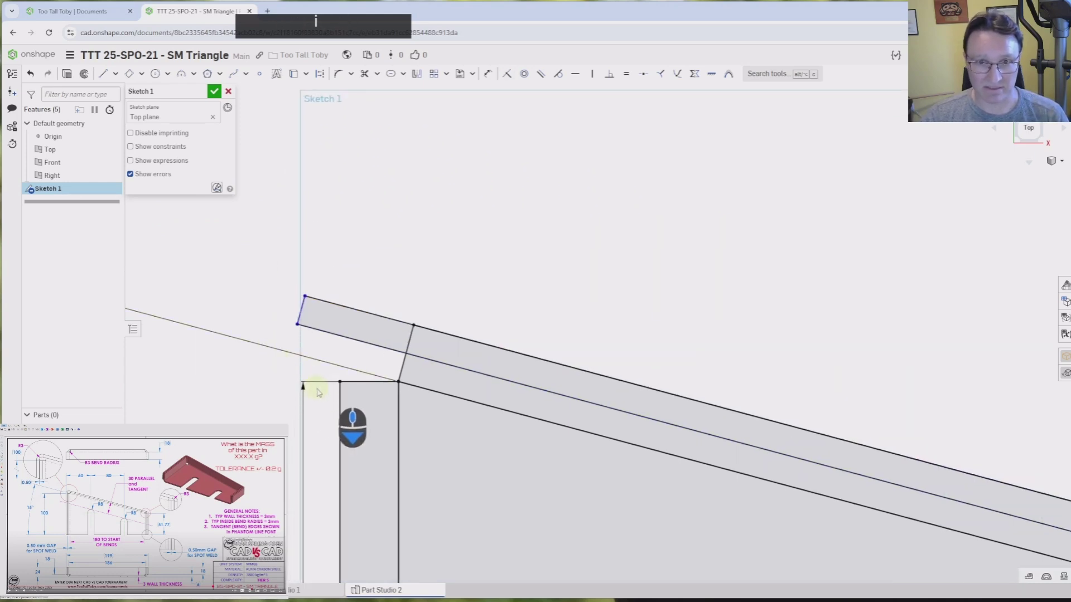
Set the long rectangle's overhang past the outer edge of the tall side's strip to 0.5 mm.
key("d")
left_click(297, 324)
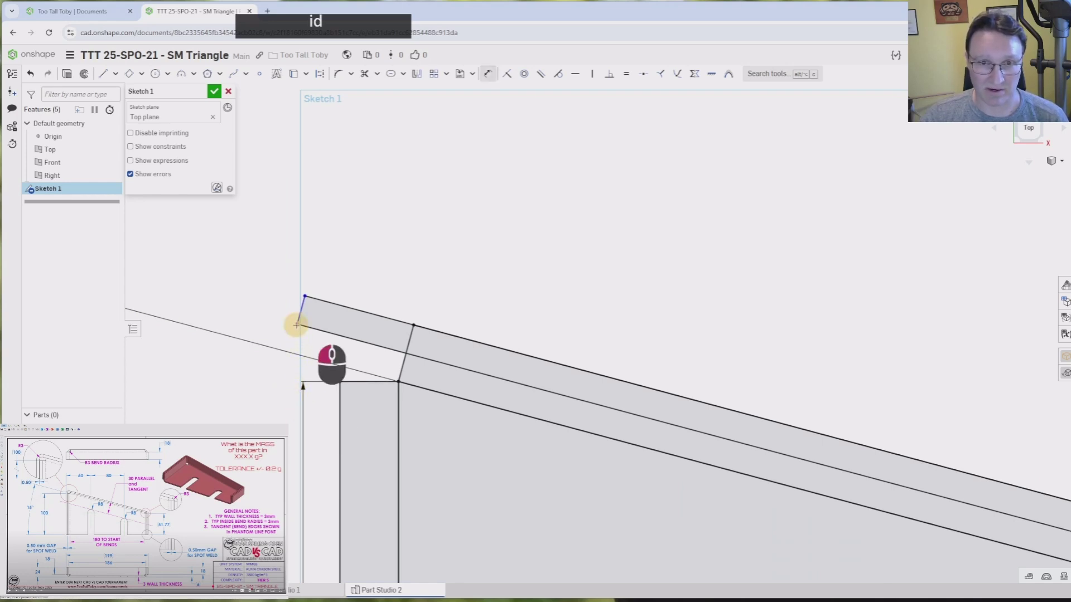
left_click(340, 406)
left_click(303, 225)
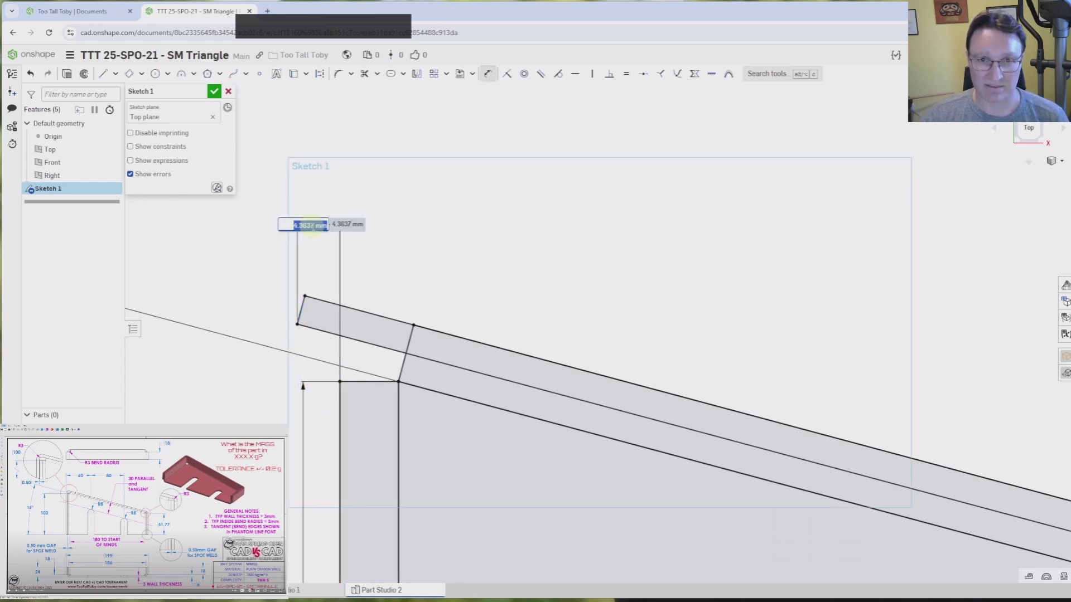
type(".5")
key("Return")
Set the long rectangle's overhang past the outer edge of the short side's strip to 0.5 mm.
scroll(694, 332, "up", 2)
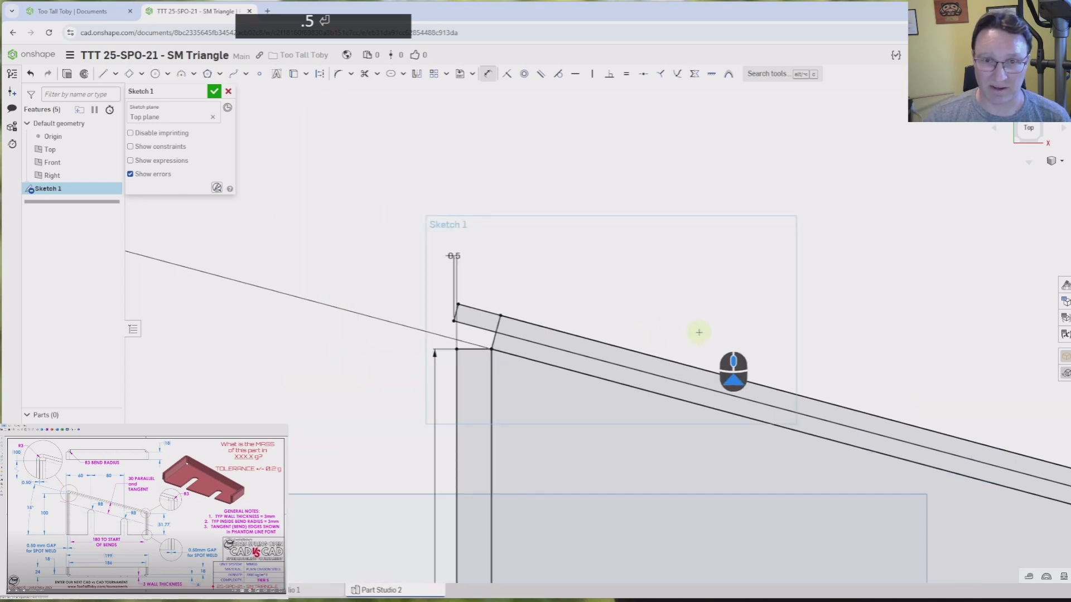
middle_click_drag(693, 332, 315, 196)
scroll(880, 371, "up", 2)
scroll(849, 361, "down", 4)
scroll(849, 361, "down", 5)
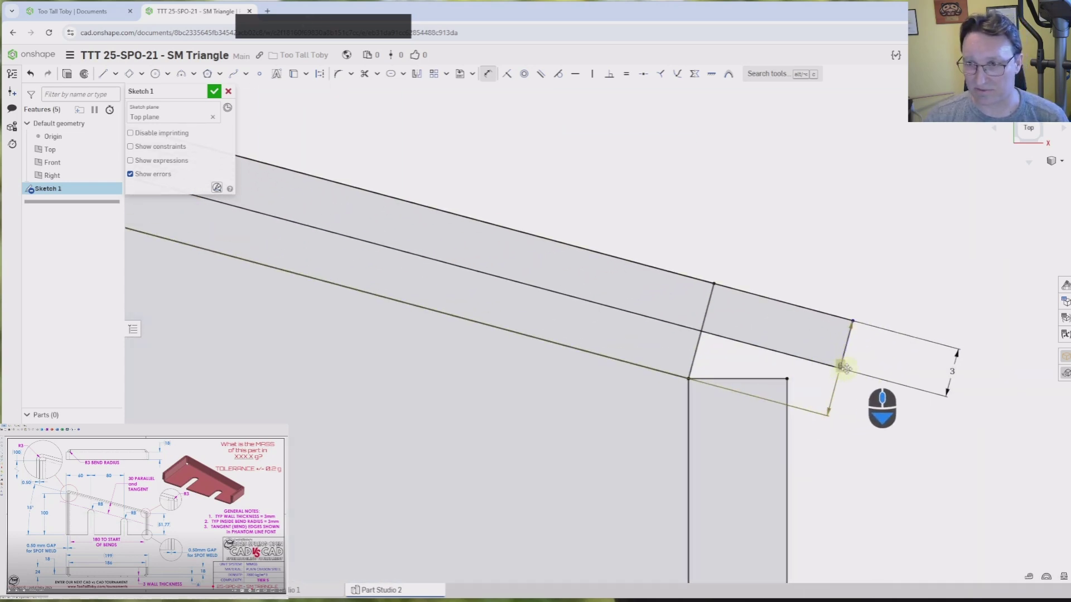
left_click(832, 365)
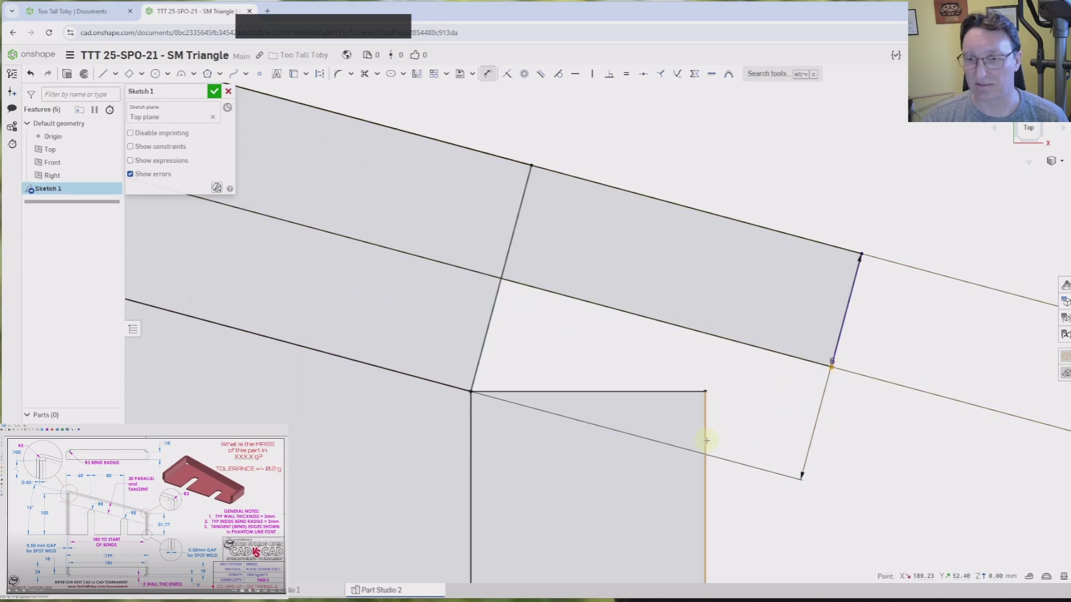
left_click(705, 435)
left_click(750, 411)
type(".5")
key("Return")
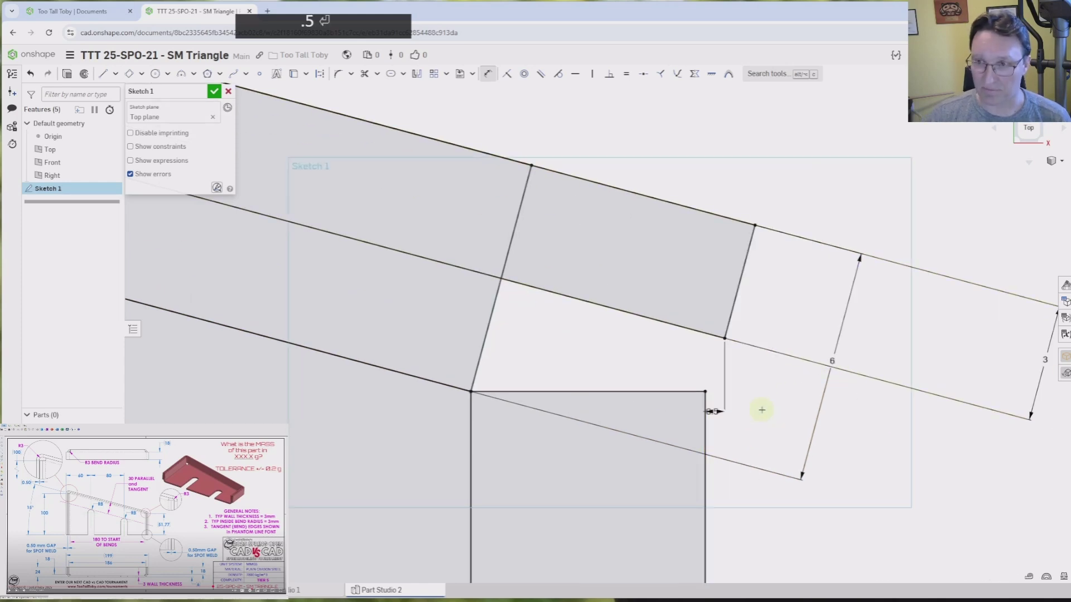
Draw connected construction lines inside the plate: a vertical about 47 mm up from the base, a slope, and a vertical about 25 mm down to it.
scroll(769, 411, "up", 4)
scroll(708, 362, "up", 5)
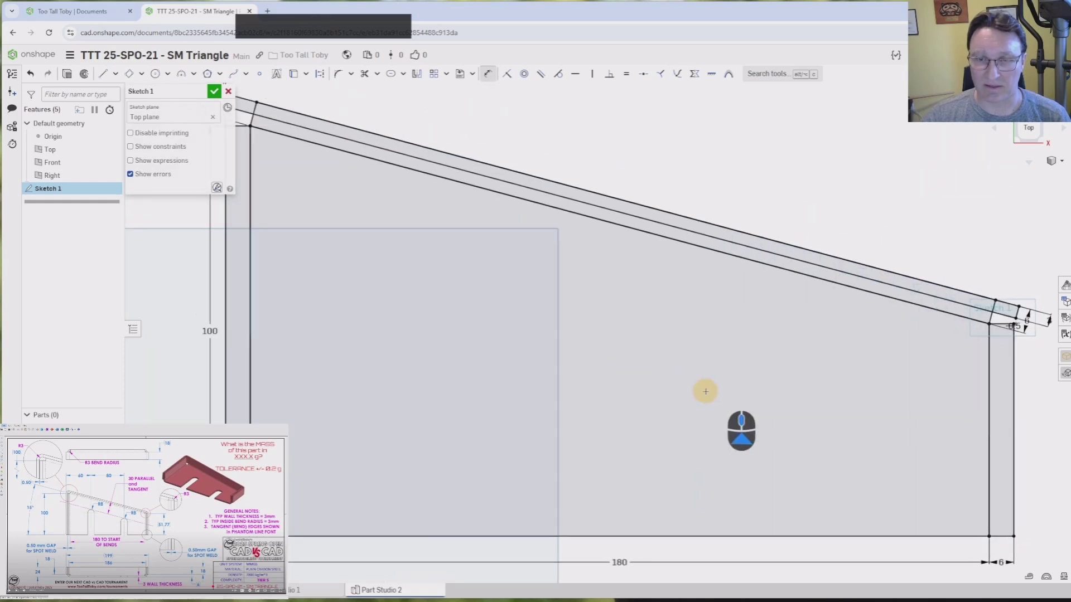
scroll(461, 426, "down", 6)
scroll(444, 405, "down", 2)
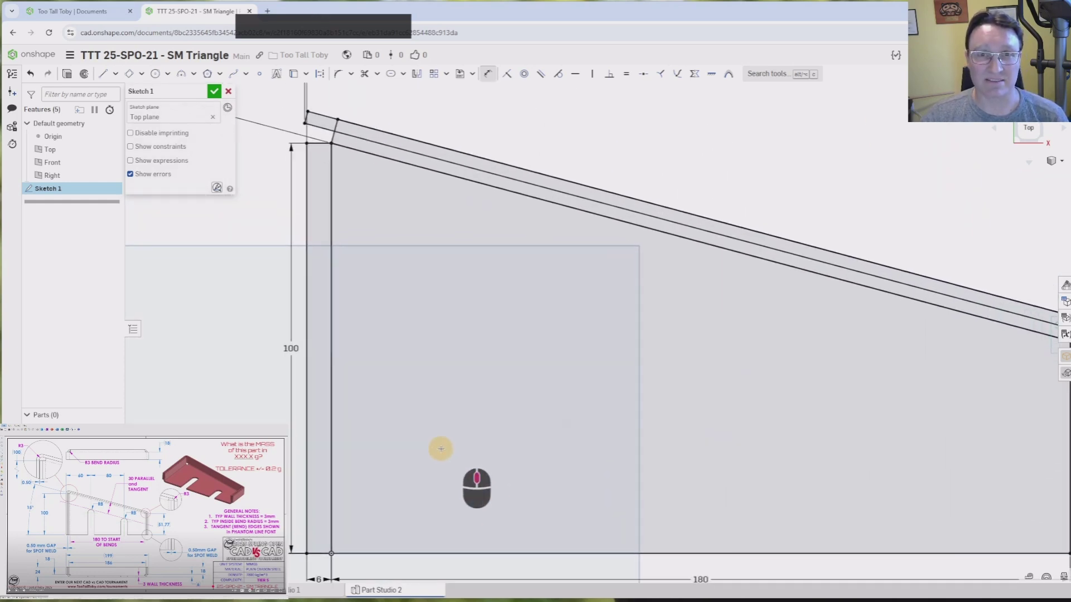
scroll(428, 426, "up", 2)
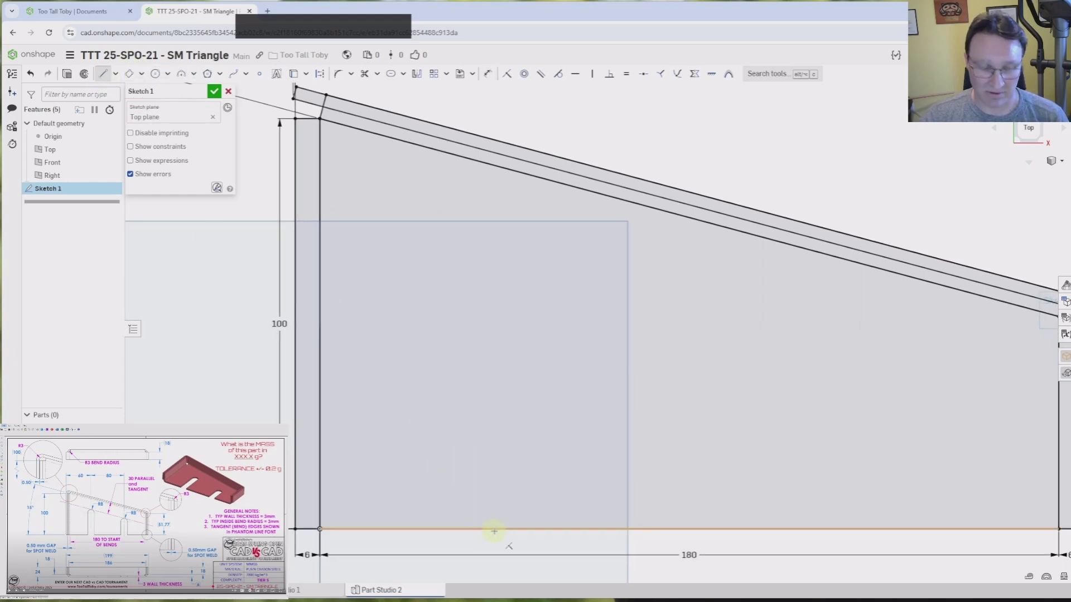
key("q")
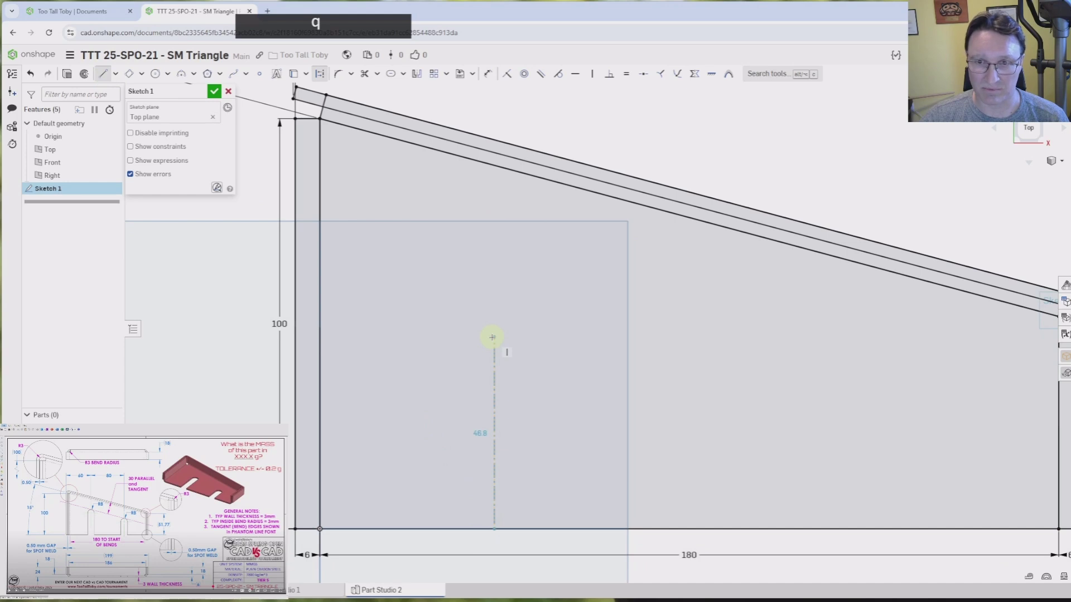
left_click(823, 426)
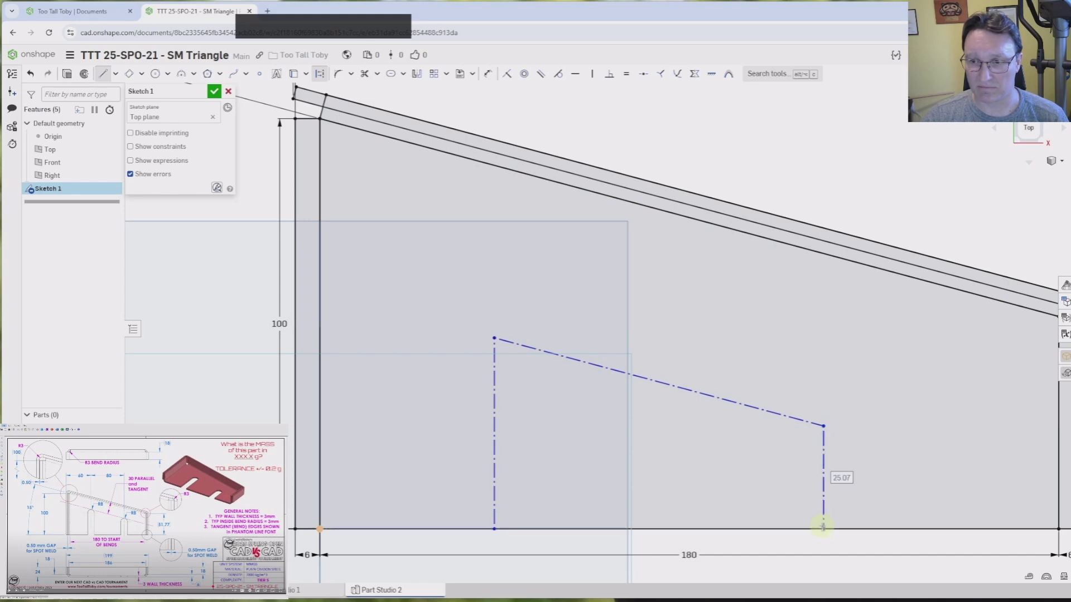
left_click(821, 527)
Set the distance between the two vertical construction lines to 80 mm.
key("d")
left_click(821, 506)
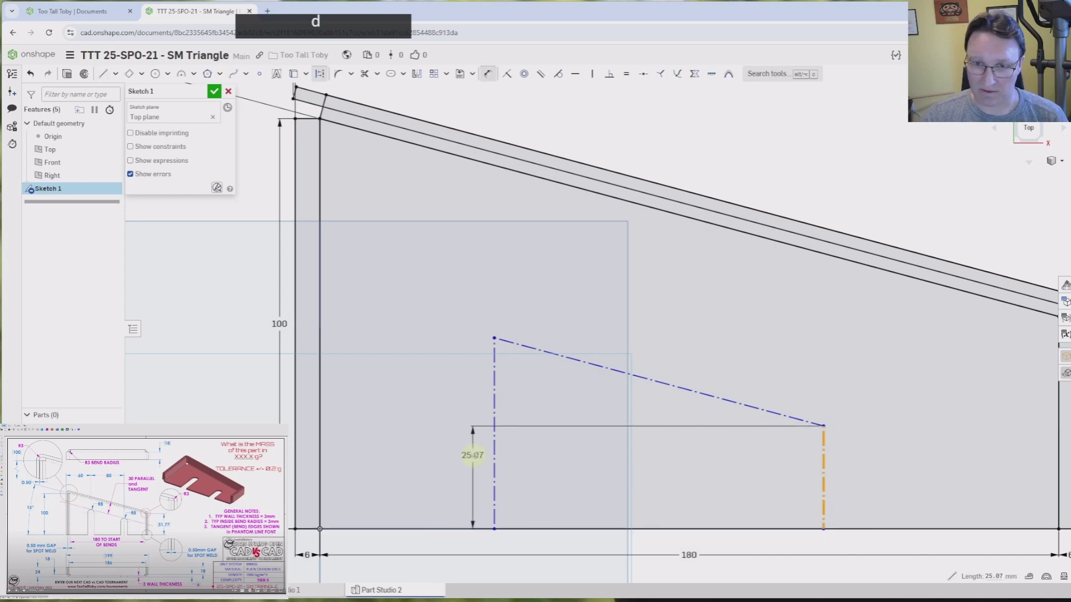
left_click(492, 459)
left_click(661, 480)
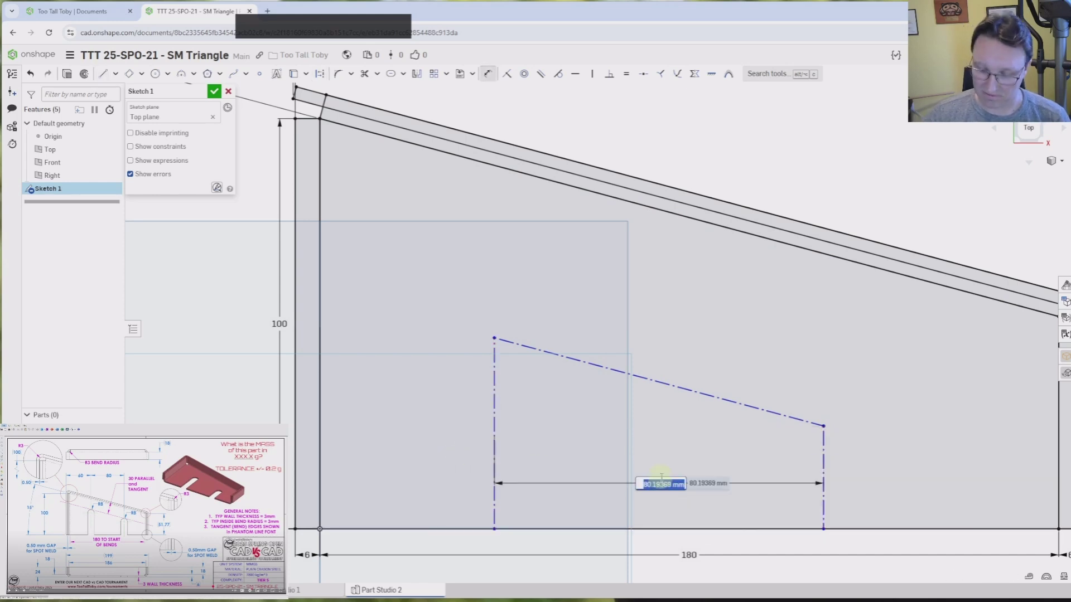
key("Return")
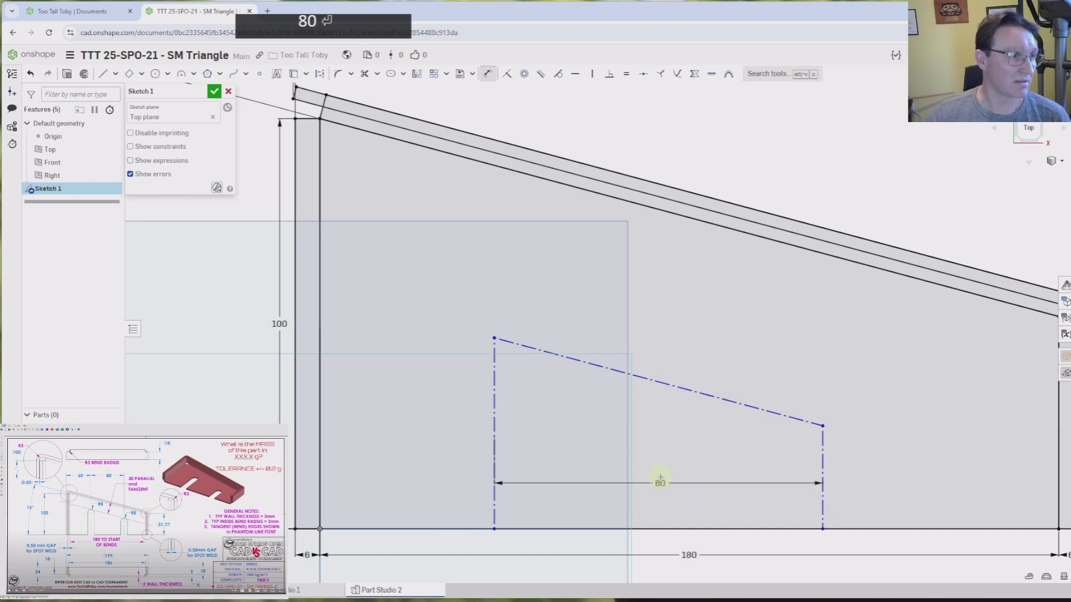
Set the distance from the outer edge of the tall side's strip to the nearest vertical construction line to 63.5 mm.
key("d")
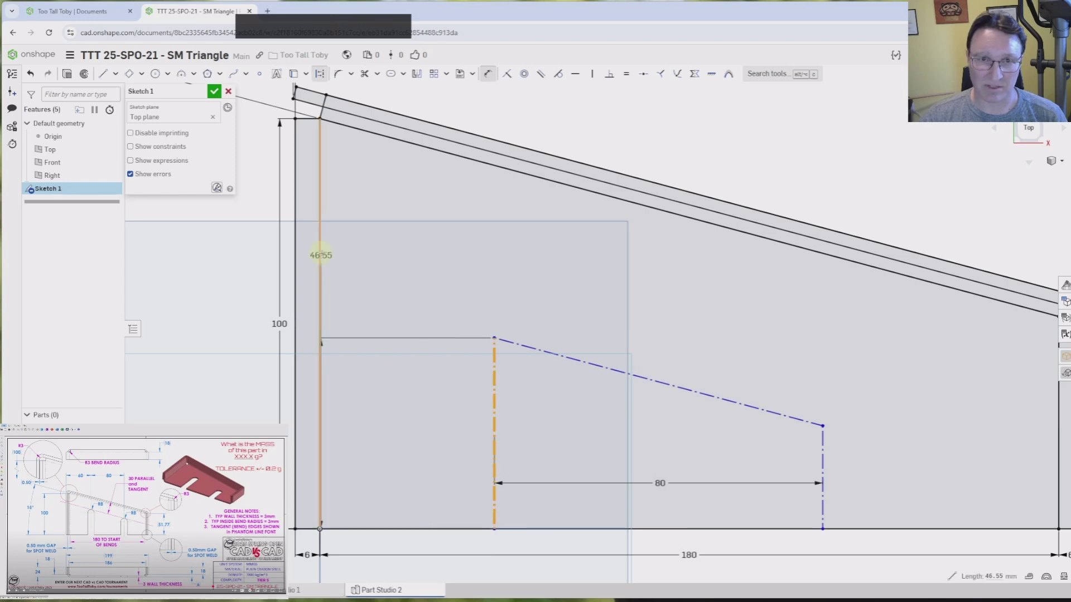
scroll(420, 444, "down", 5)
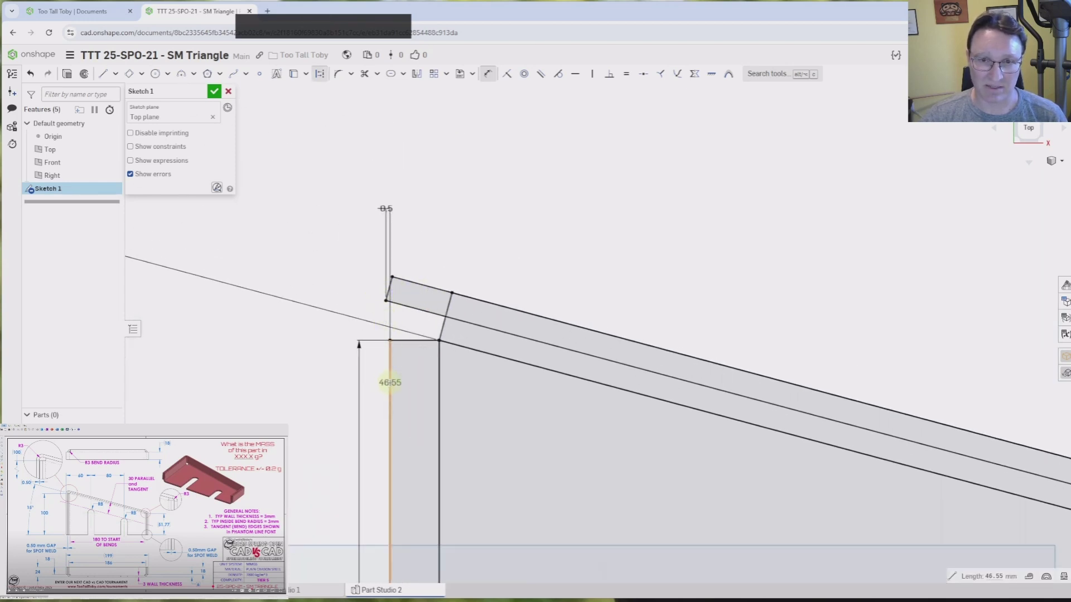
scroll(463, 186, "up", 5)
scroll(442, 141, "up", 1)
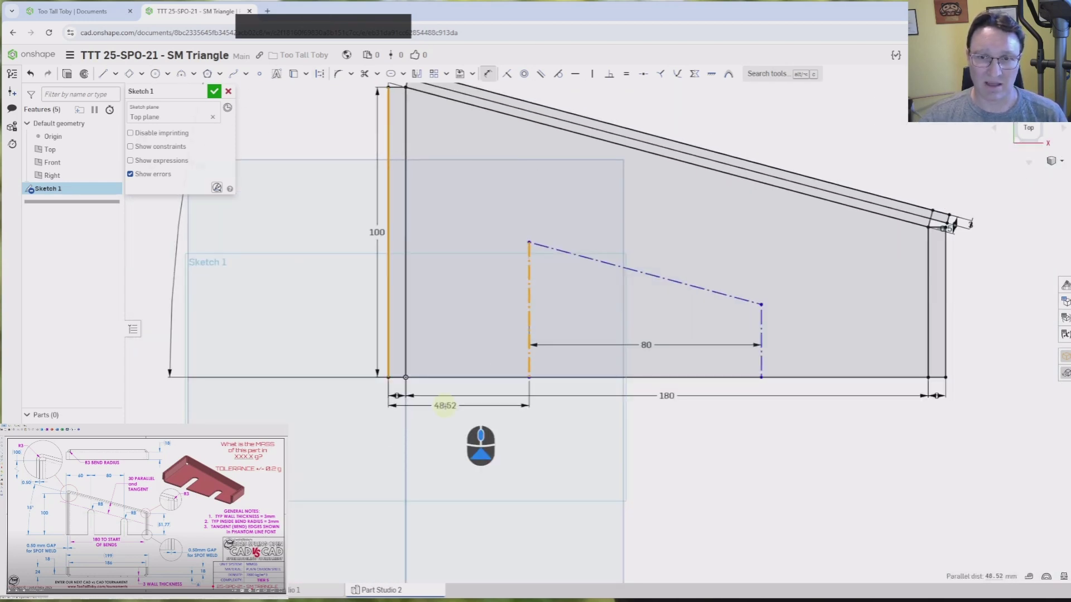
left_click(465, 436)
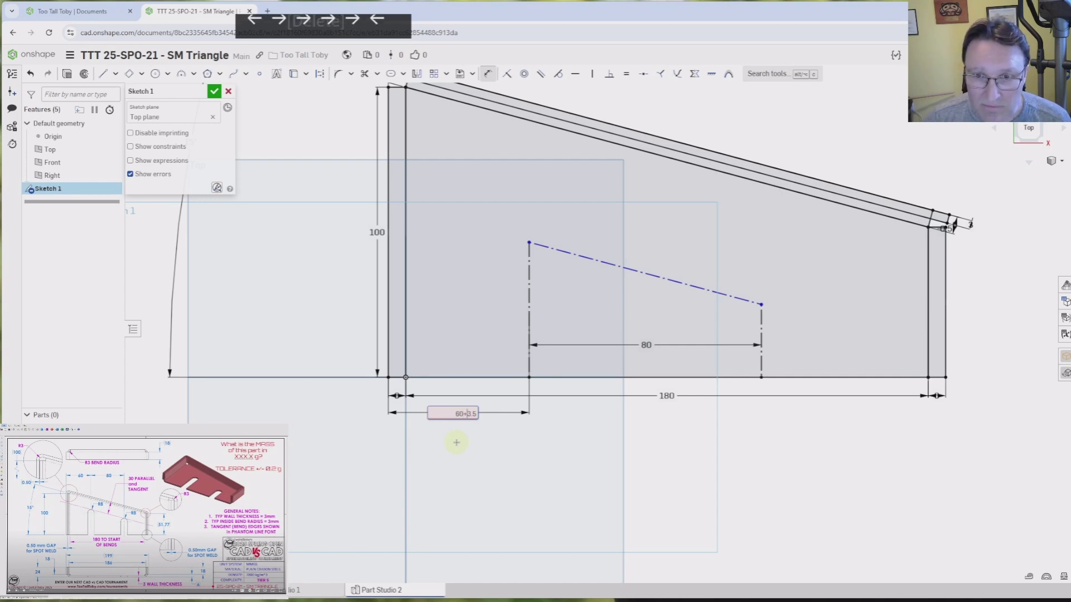
key("Return")
Create 16 mm wide slots around the two vertical construction lines inside the plate.
middle_click_drag(606, 226, 568, 296)
key("s")
left_click(574, 375)
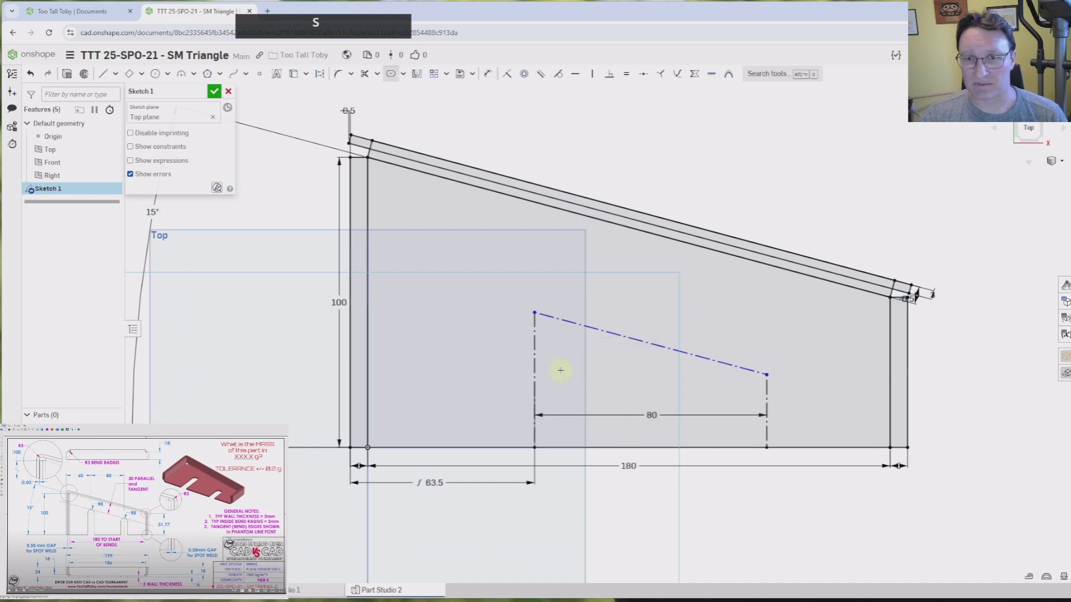
left_click(536, 368)
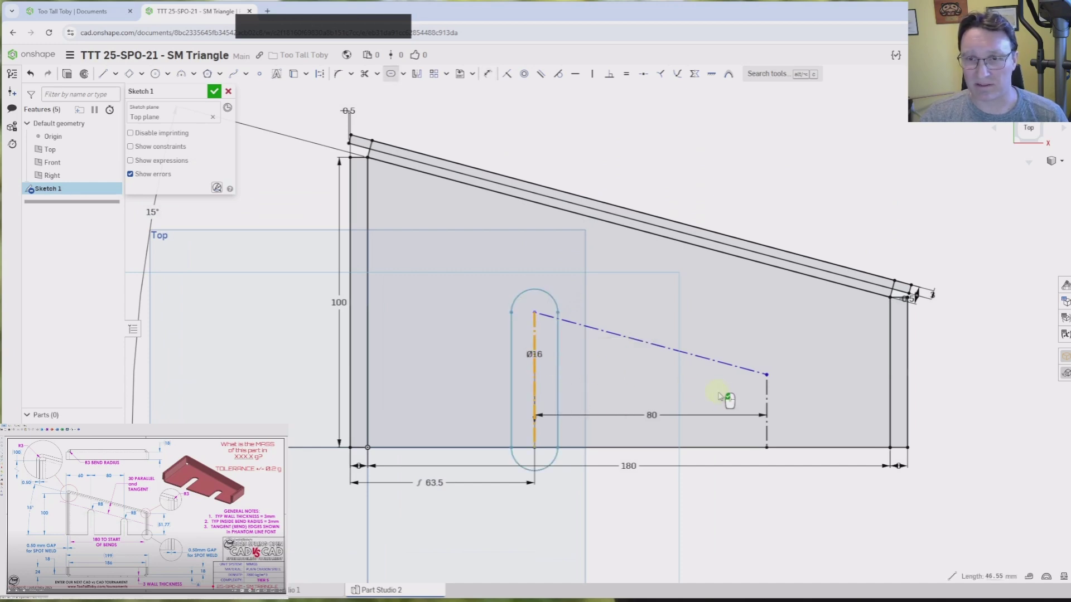
left_click(766, 391)
key("Escape")
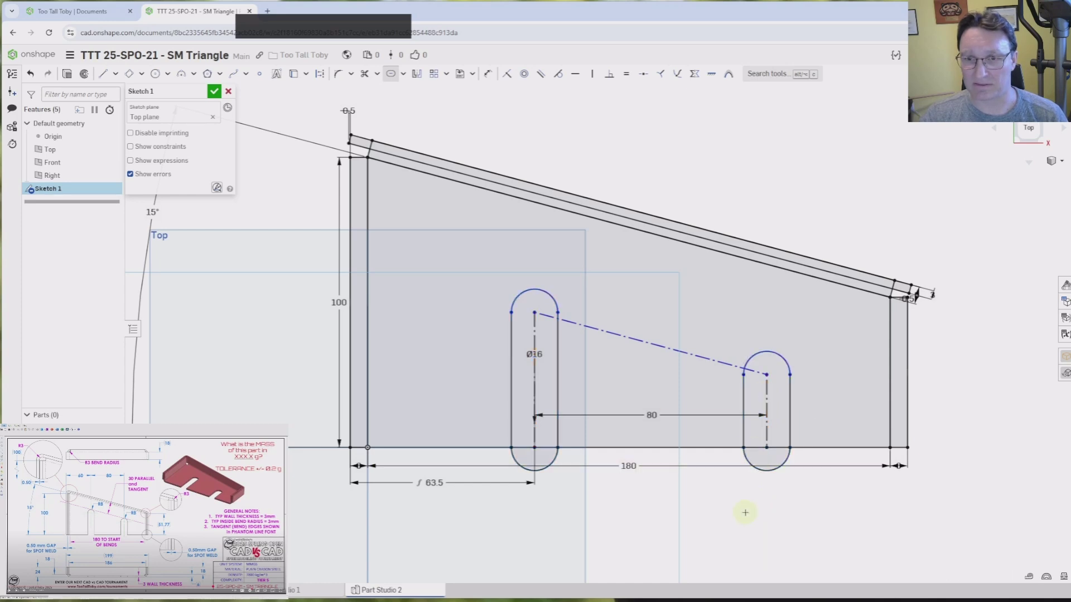
Set the distance from the long strip's outer sloped edge to the taller slot's rounded end to 30 mm.
key("s")
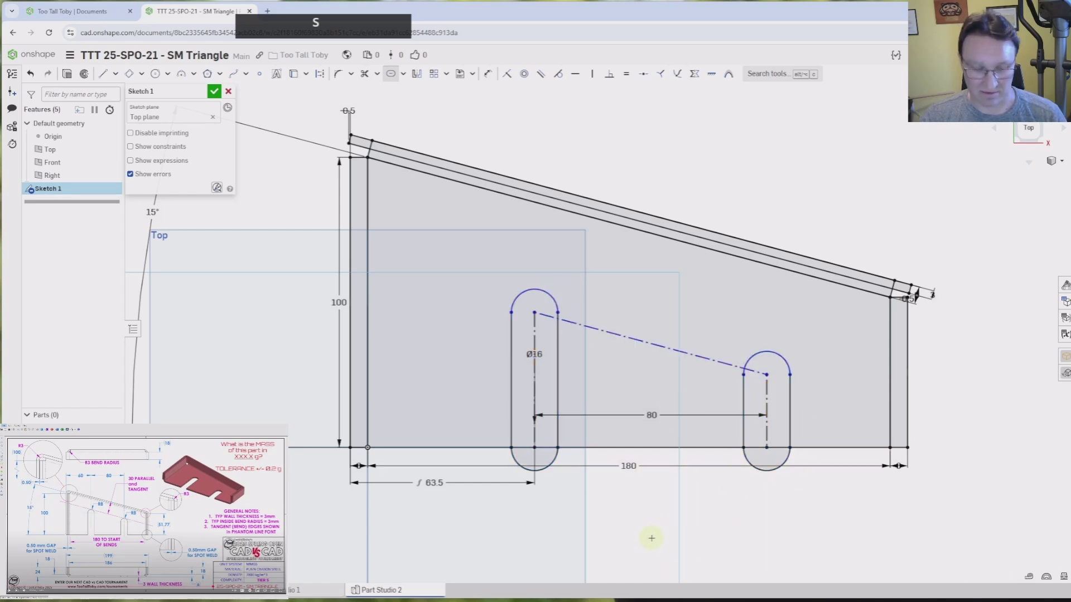
left_click(564, 193)
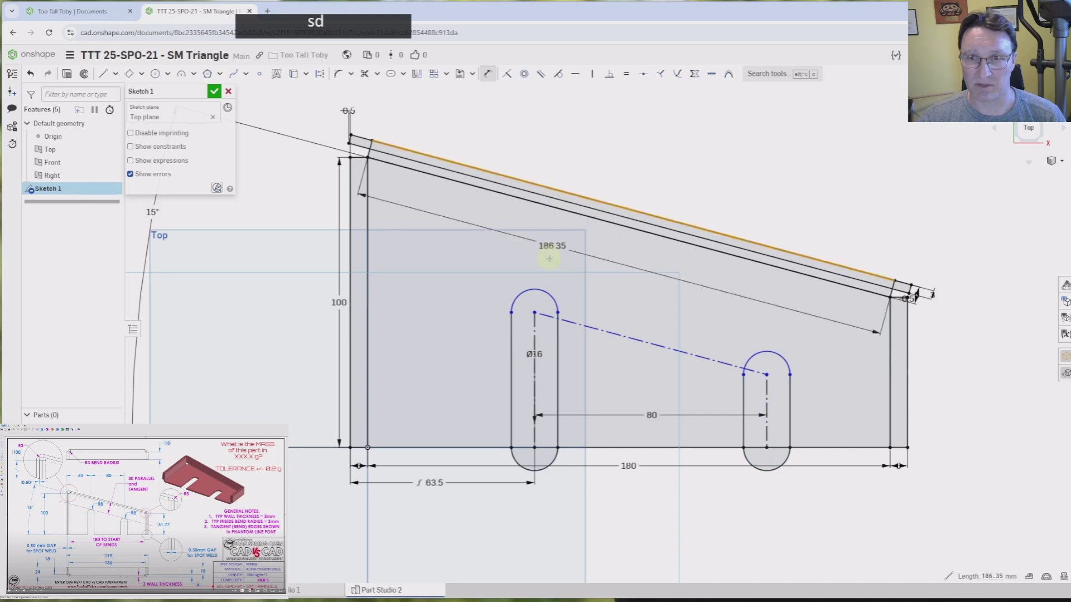
left_click(535, 290)
left_click(541, 230)
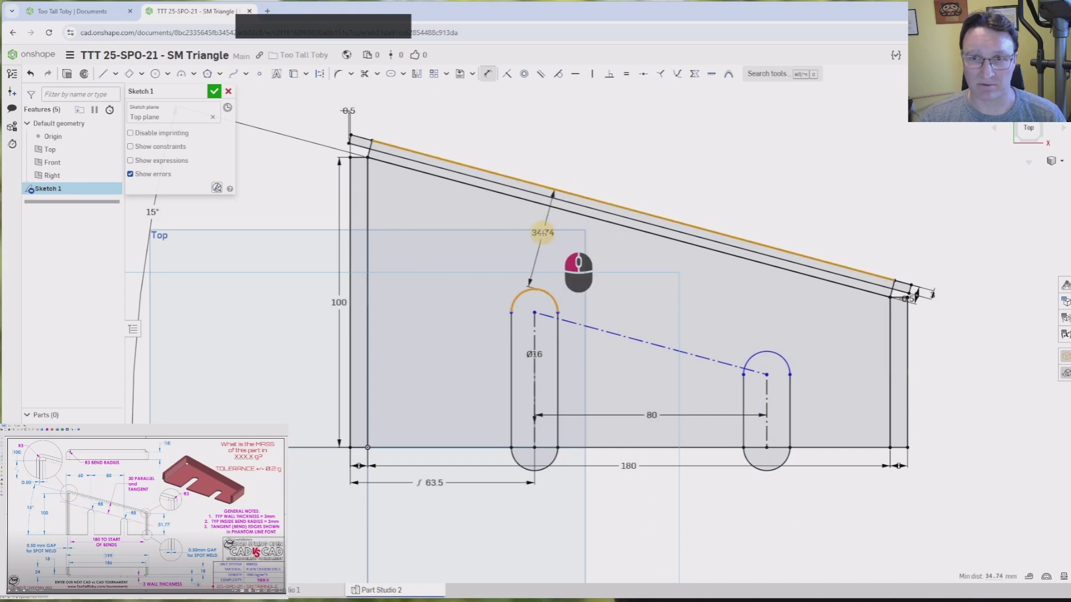
type("30")
key("Return")
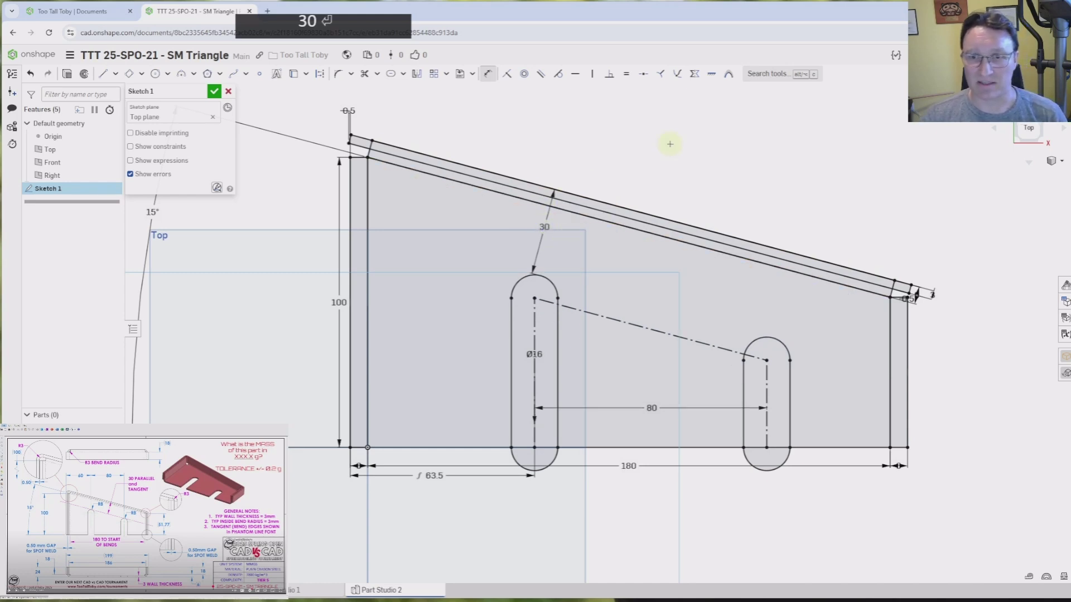
Extrude the sketch regions upward as a new solid with a blind depth of 24 mm.
mouse_move(643, 148)
middle_mouse_down()
mouse_move(566, 251)
mouse_move(592, 215)
middle_mouse_up()
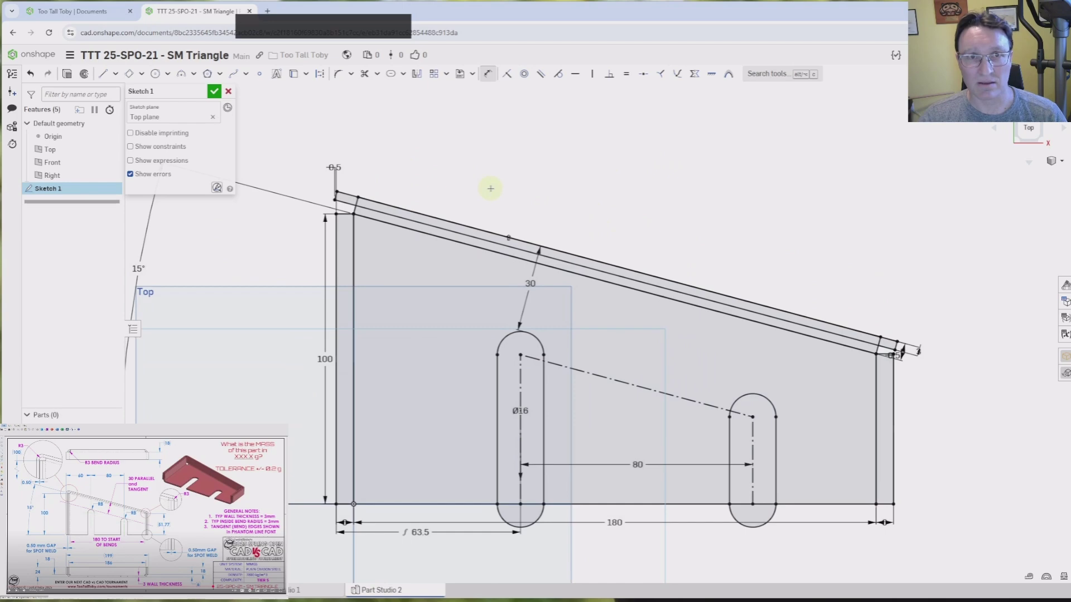
key("e")
mouse_move(497, 211)
right_mouse_down()
mouse_move(509, 145)
mouse_move(493, 167)
right_mouse_up()
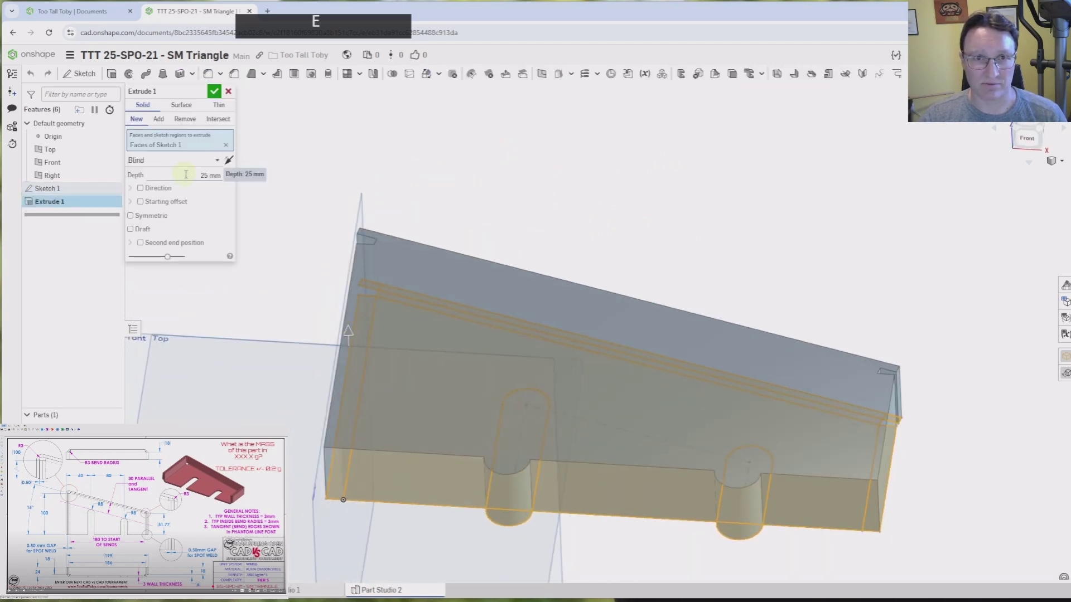
type("24")
key("Return")
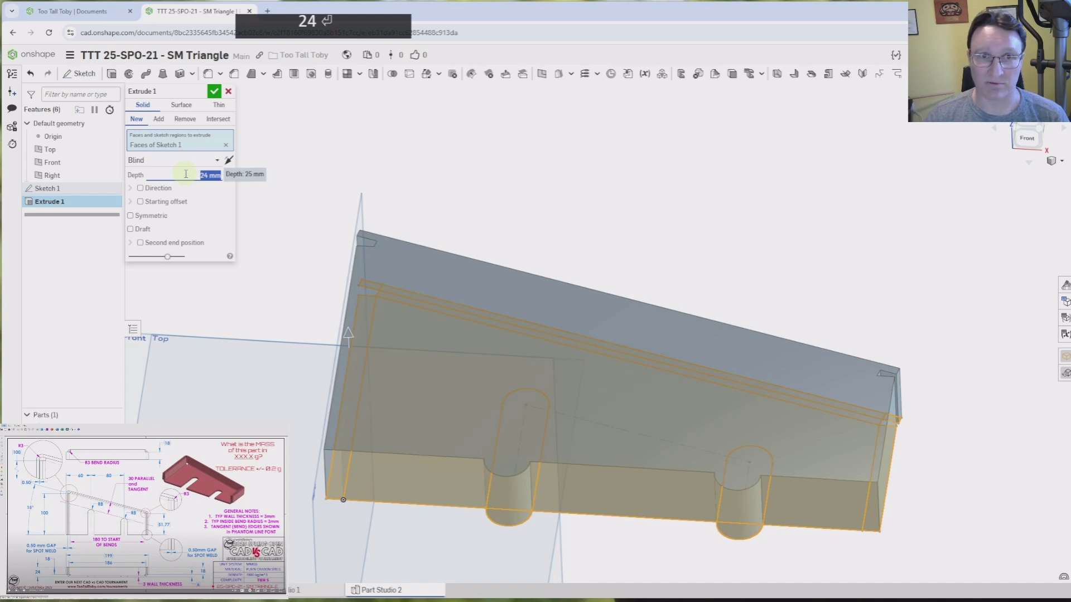
Exclude both slots' regions, including their rounded ends beyond the base edge, from the extrusion and finish it.
right_click_drag(701, 400, 712, 311)
scroll(713, 313, "up", 3)
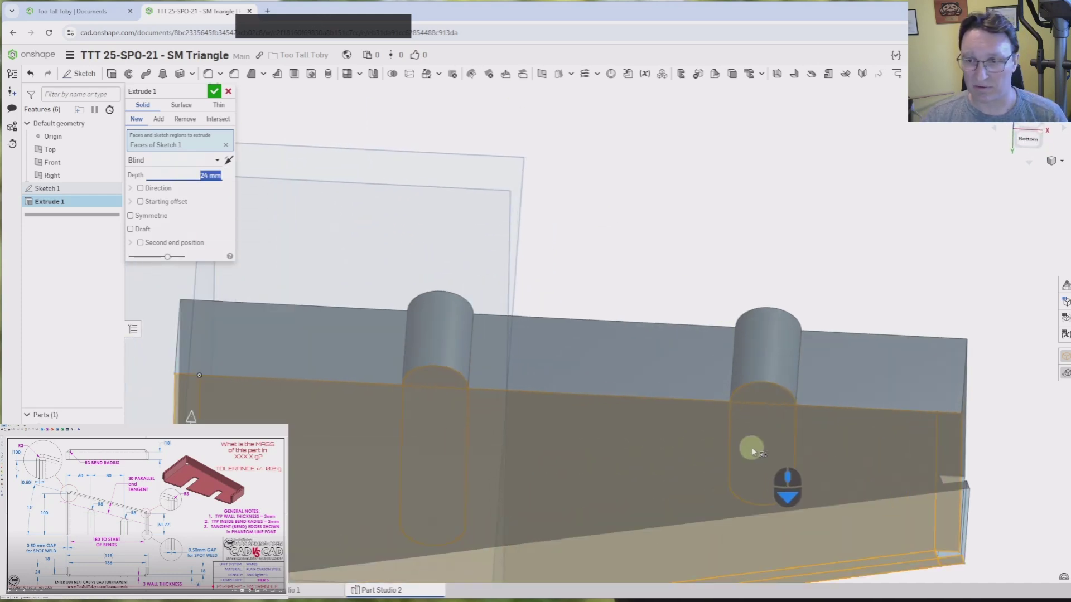
left_click(771, 396)
left_click(433, 382)
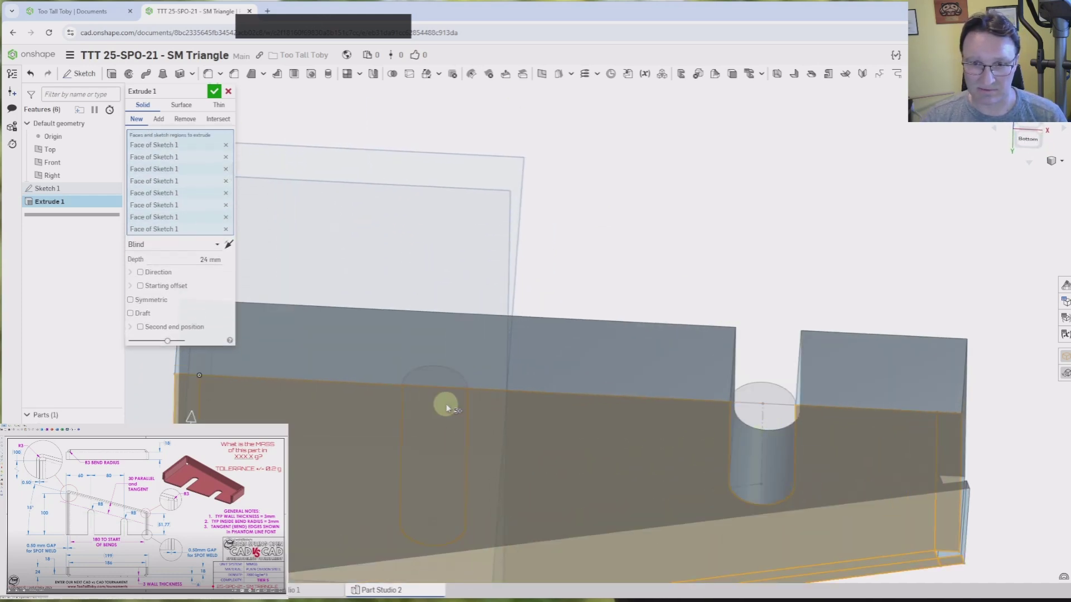
left_click(447, 406)
right_click_drag(519, 301, 568, 385)
scroll(568, 385, "down", 3)
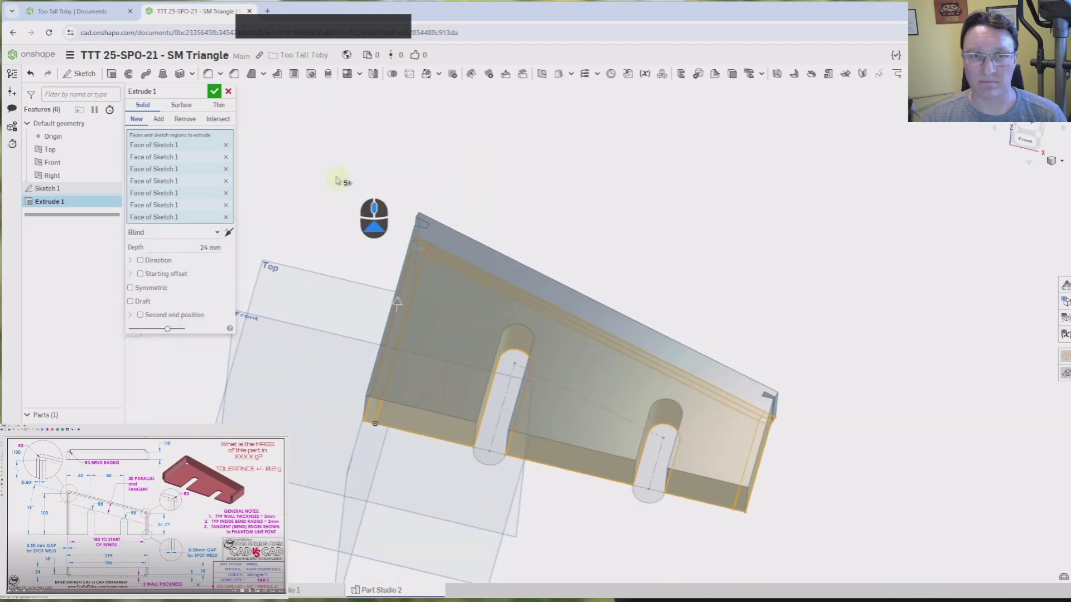
left_click(215, 91)
Start a sheet metal model by thickening the solid's underside and the outer faces of its tall, short and sloped sides.
mouse_move(712, 258)
right_mouse_down()
mouse_move(713, 215)
mouse_move(710, 259)
mouse_move(723, 271)
right_mouse_up()
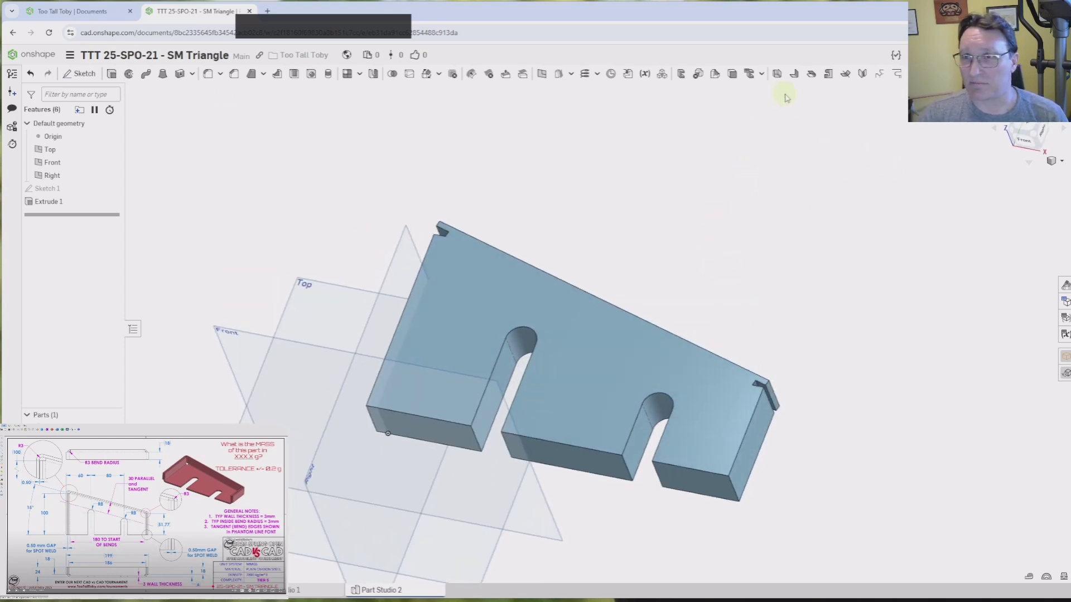
left_click(777, 75)
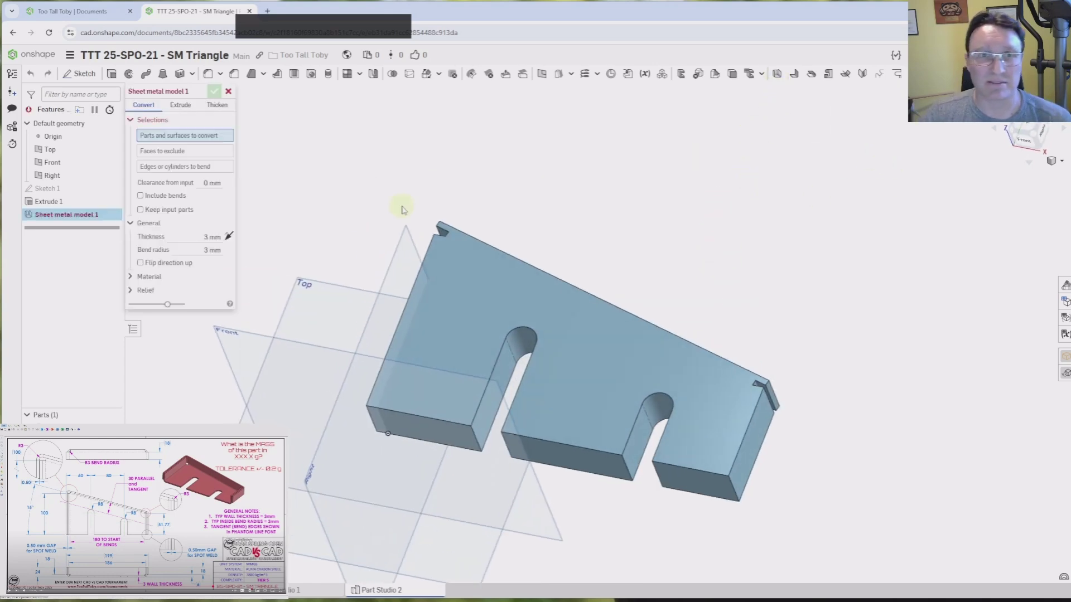
left_click(213, 105)
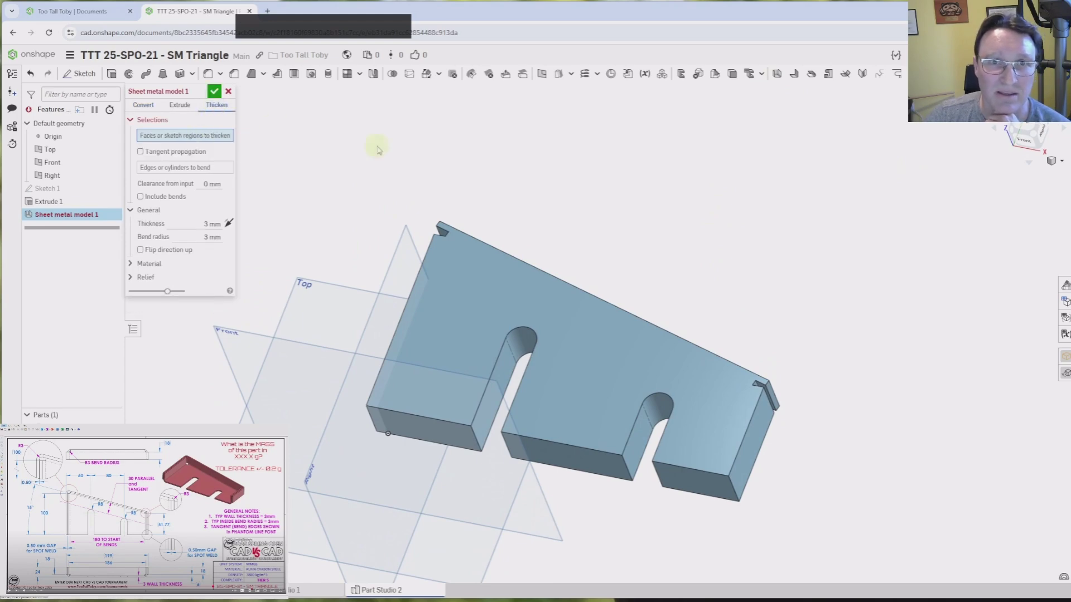
right_click_drag(377, 149, 529, 234)
scroll(567, 371, "down", 5)
right_click_drag(569, 372, 553, 323)
left_click(553, 323)
left_click(392, 353)
right_click_drag(702, 374, 658, 329)
left_click(765, 278)
right_click_drag(639, 246, 701, 356)
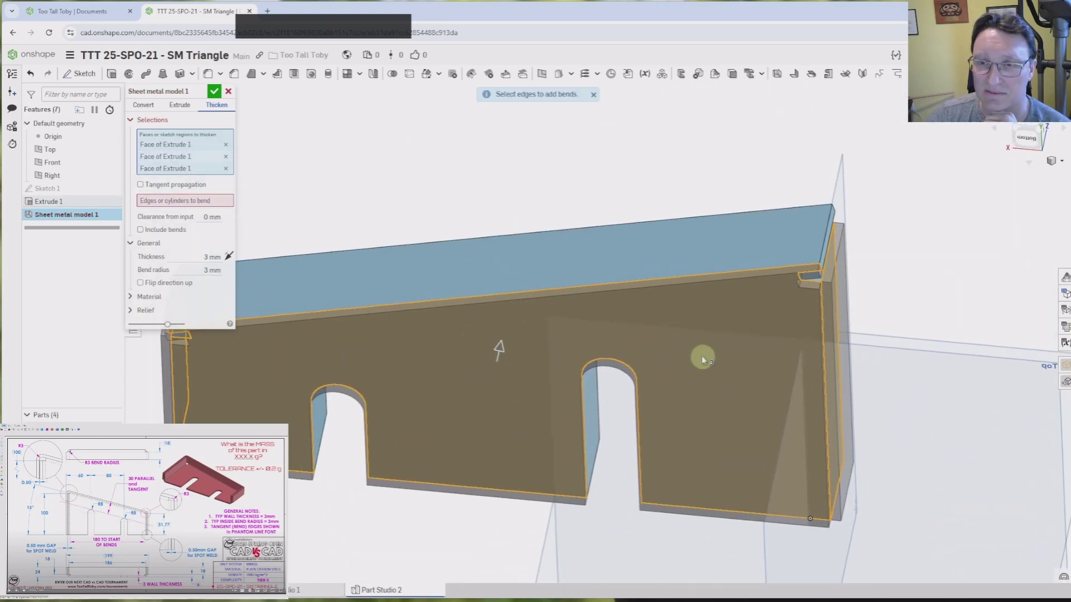
left_click(580, 258)
Bend the three edges joining the base to the walls, reverse the thickness direction and finish the sheet metal model.
left_click(184, 212)
left_click(361, 312)
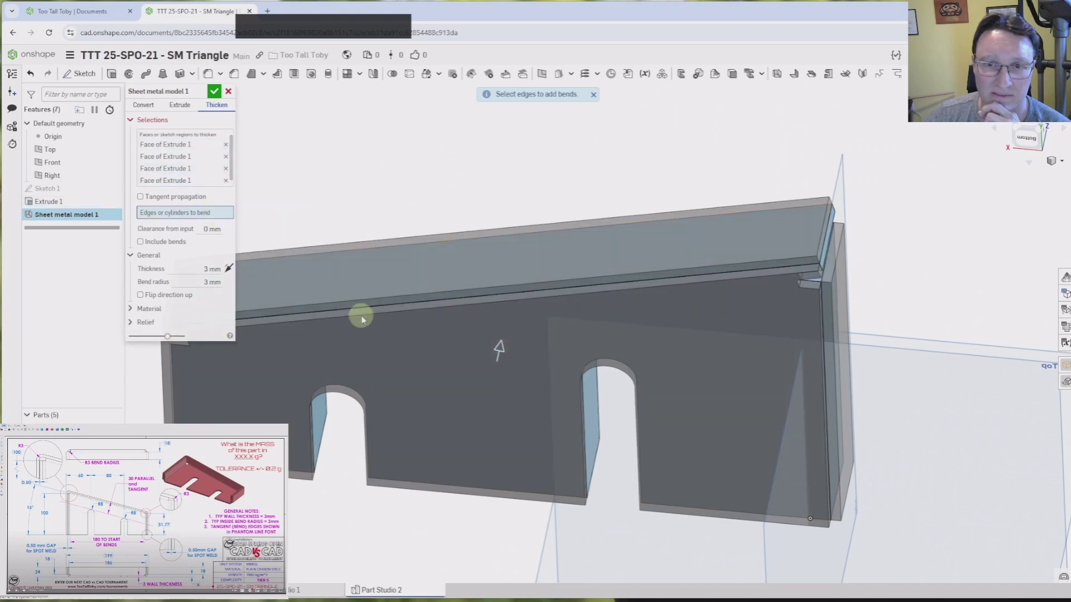
left_click(171, 401)
left_click(823, 426)
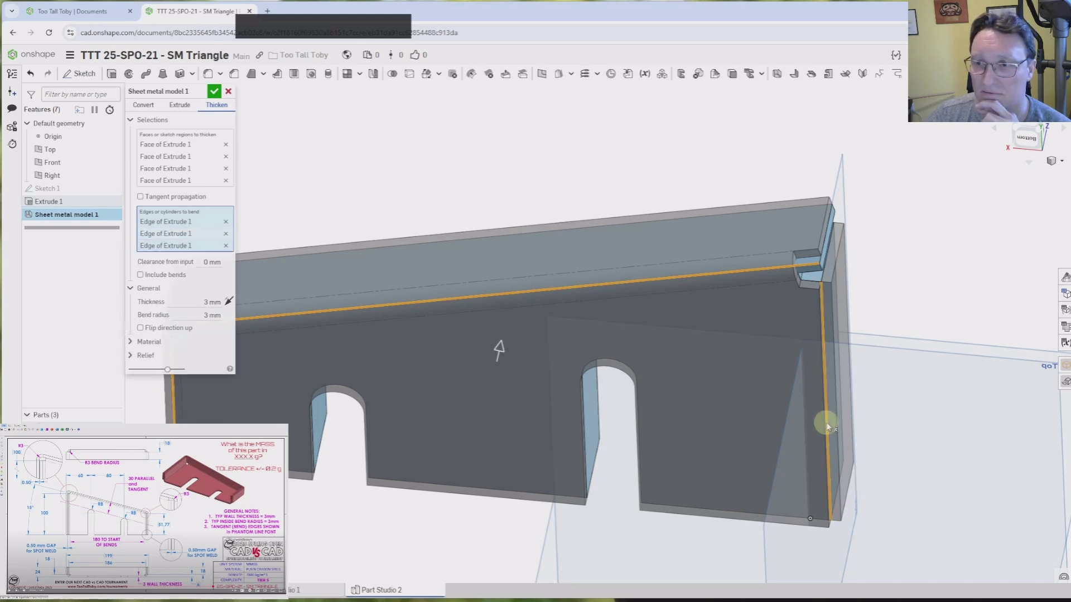
scroll(304, 311, "down", 3)
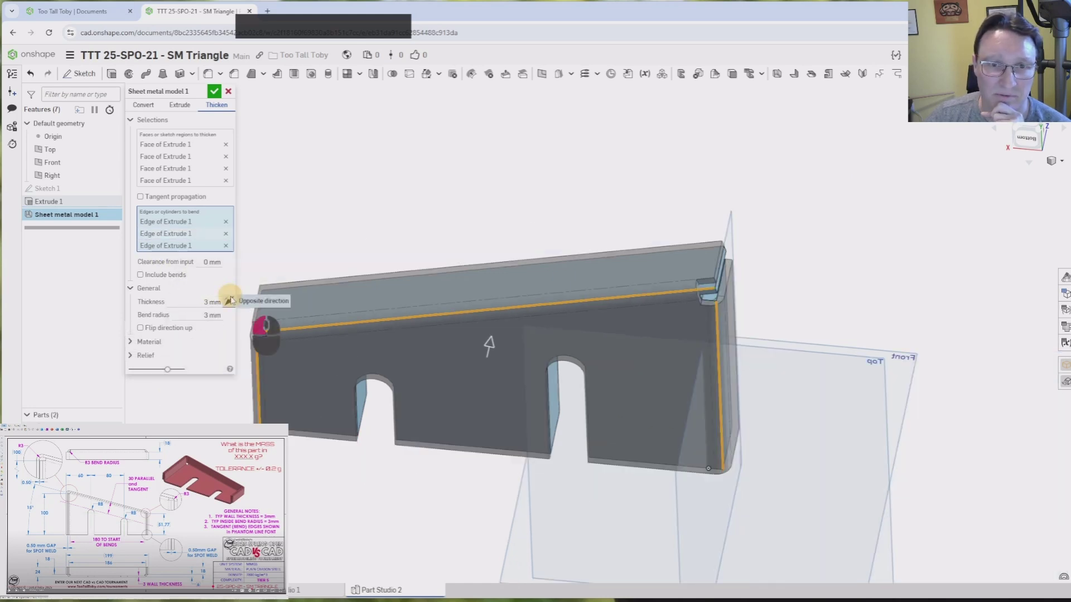
right_click_drag(491, 187, 687, 246)
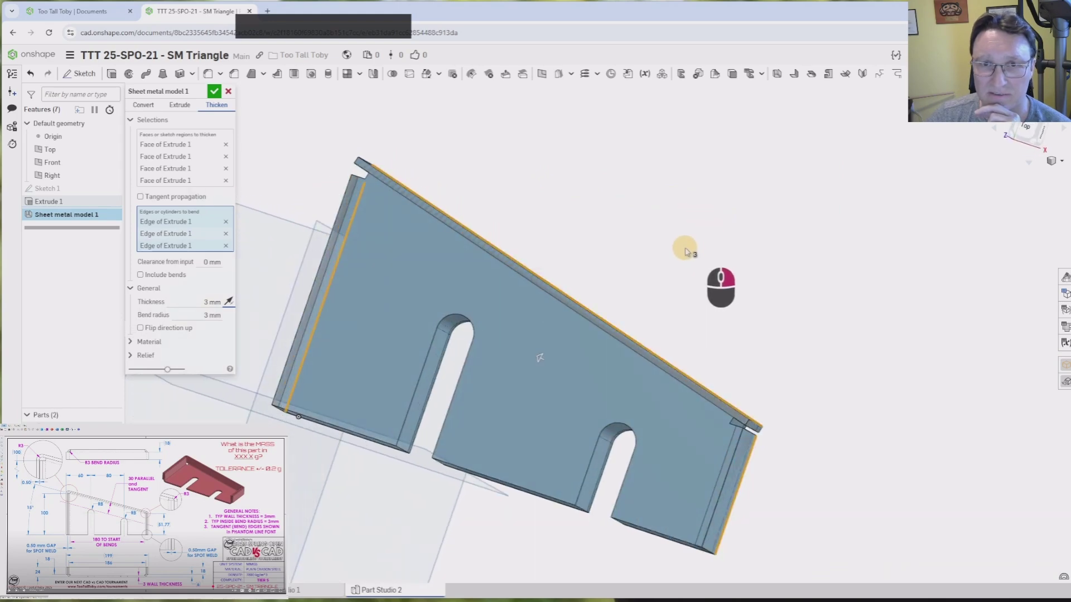
left_click(215, 91)
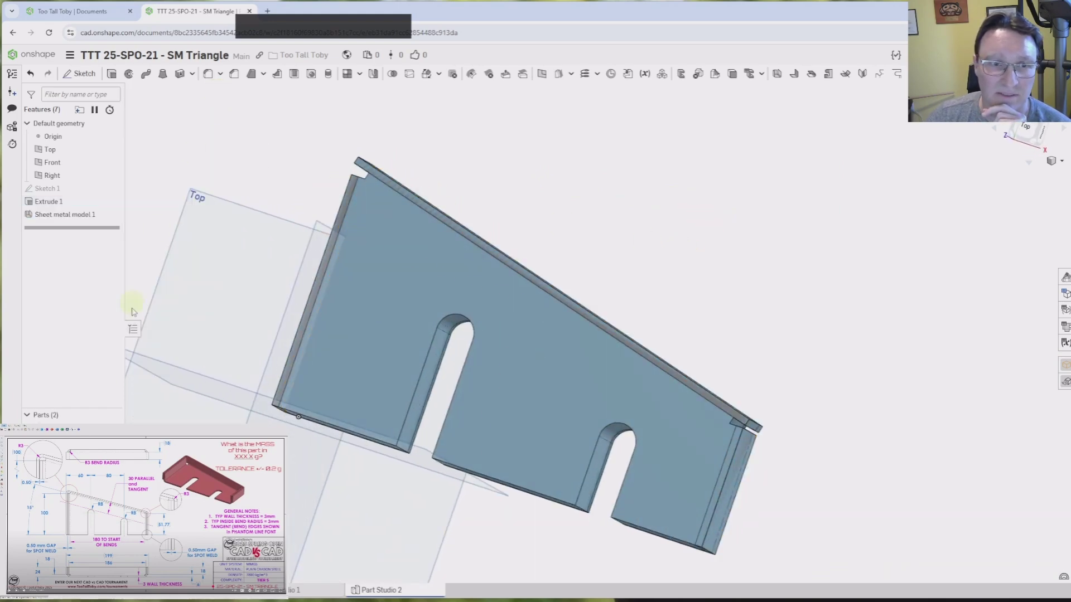
Start a flange on the long sloped wall's end face beside the short wall, with end type Up to entity.
right_click_drag(678, 379, 826, 308)
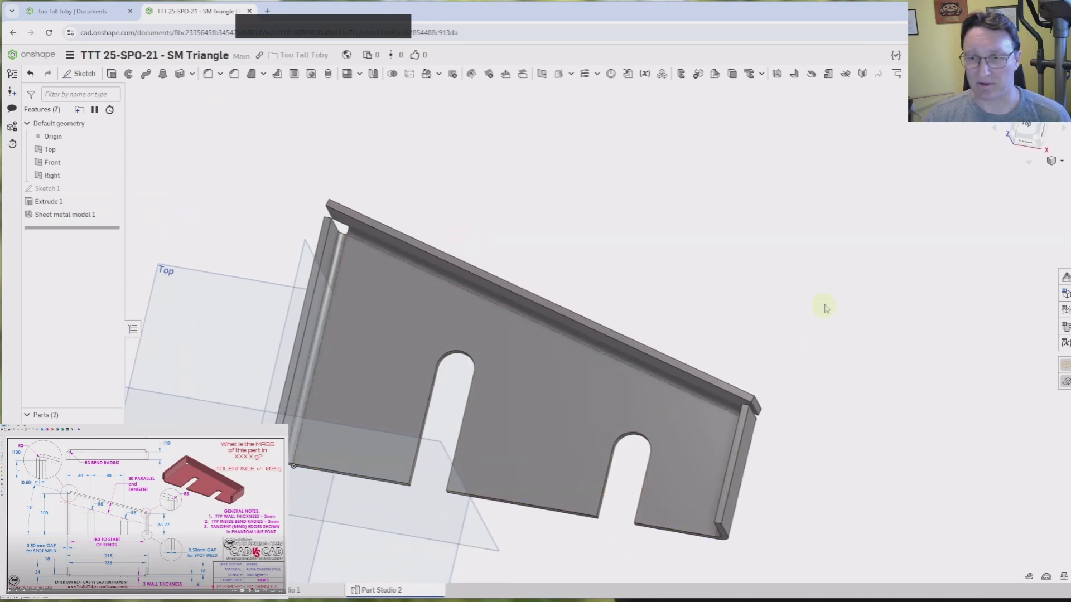
left_click(794, 74)
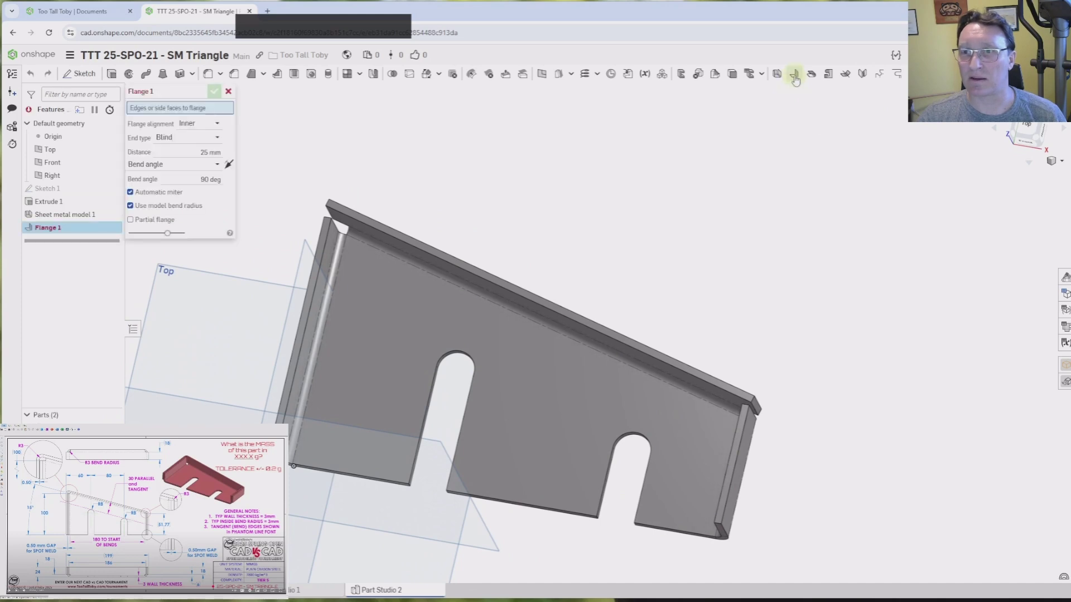
scroll(794, 424, "down", 5)
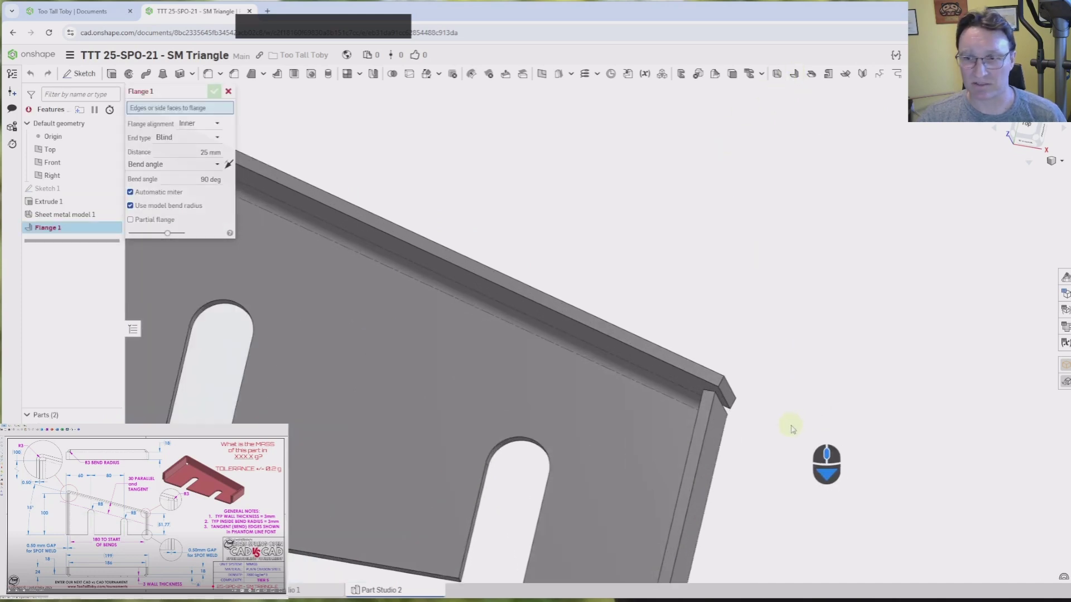
left_click(728, 397)
middle_click_drag(815, 401, 803, 223)
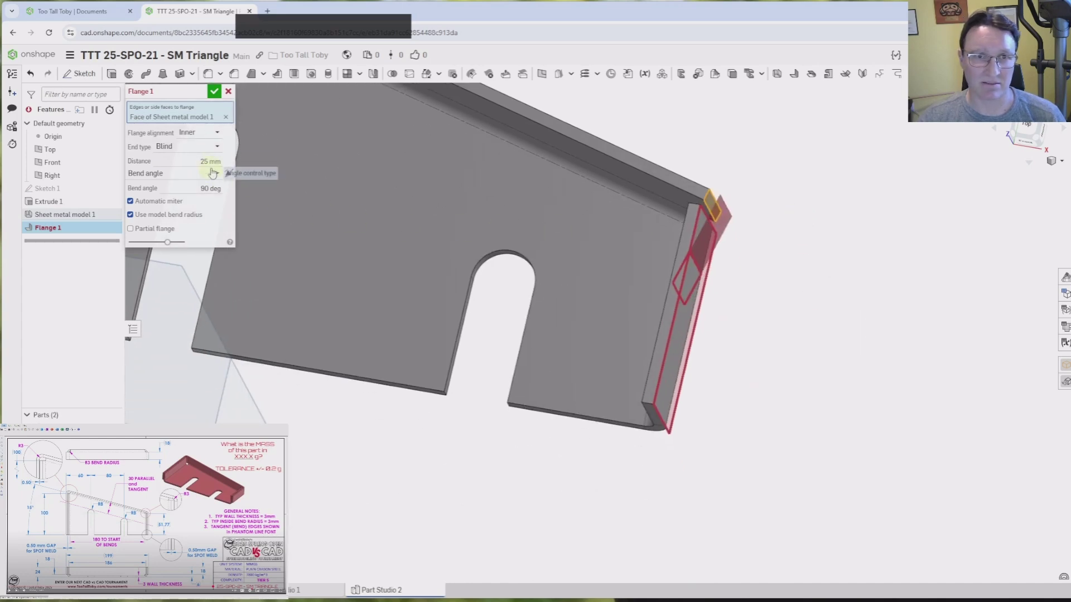
left_click(189, 148)
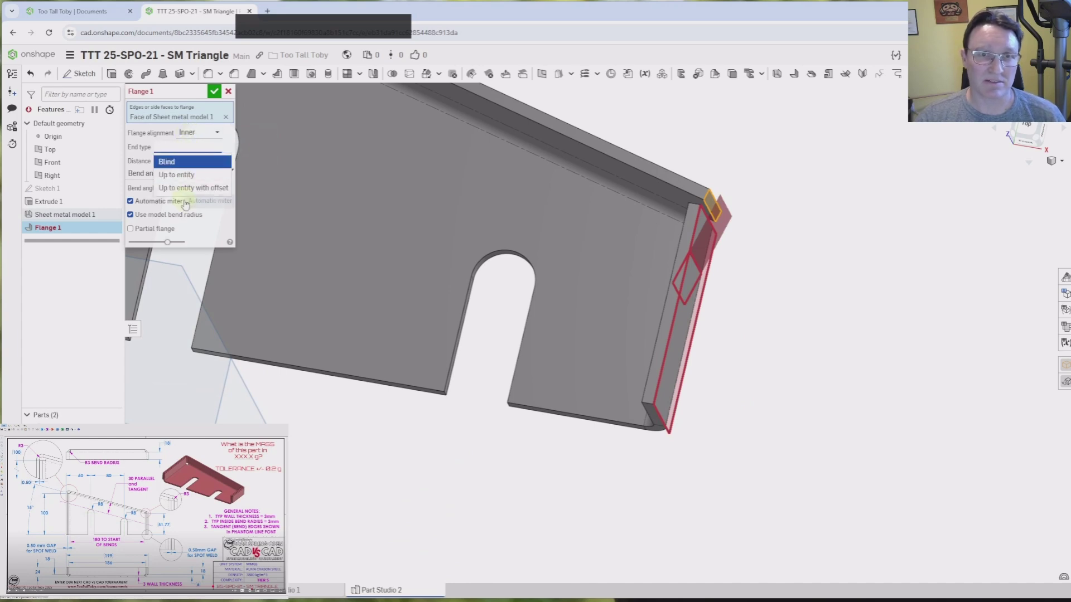
left_click(176, 174)
Limit the flange to the end face of the short wall at the plate's open side, keeping only the original flange face.
scroll(669, 454, "down", 5)
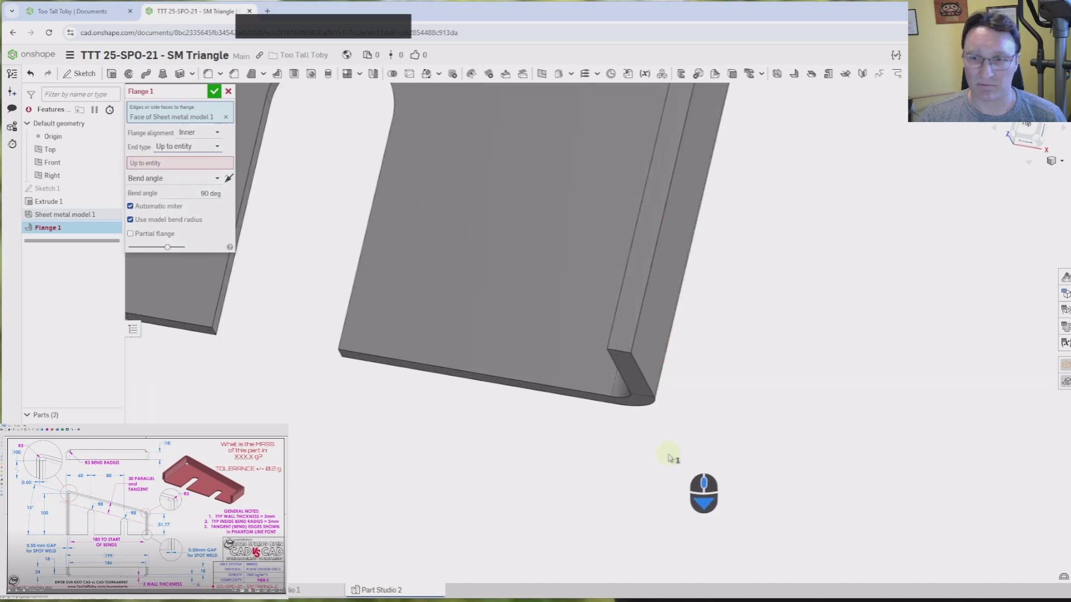
left_click(619, 350)
left_click(173, 176)
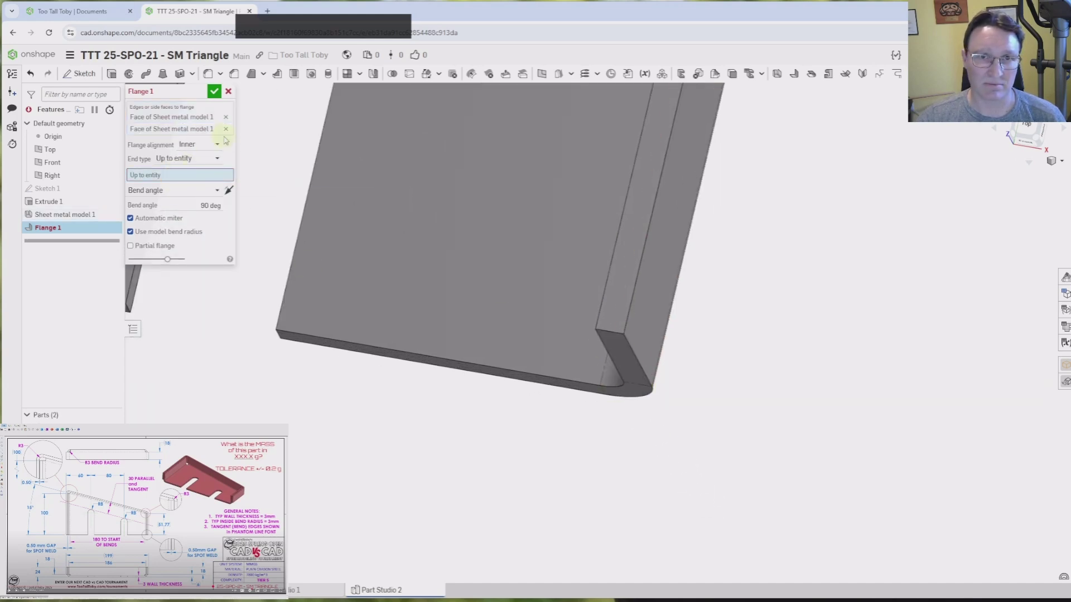
left_click(226, 129)
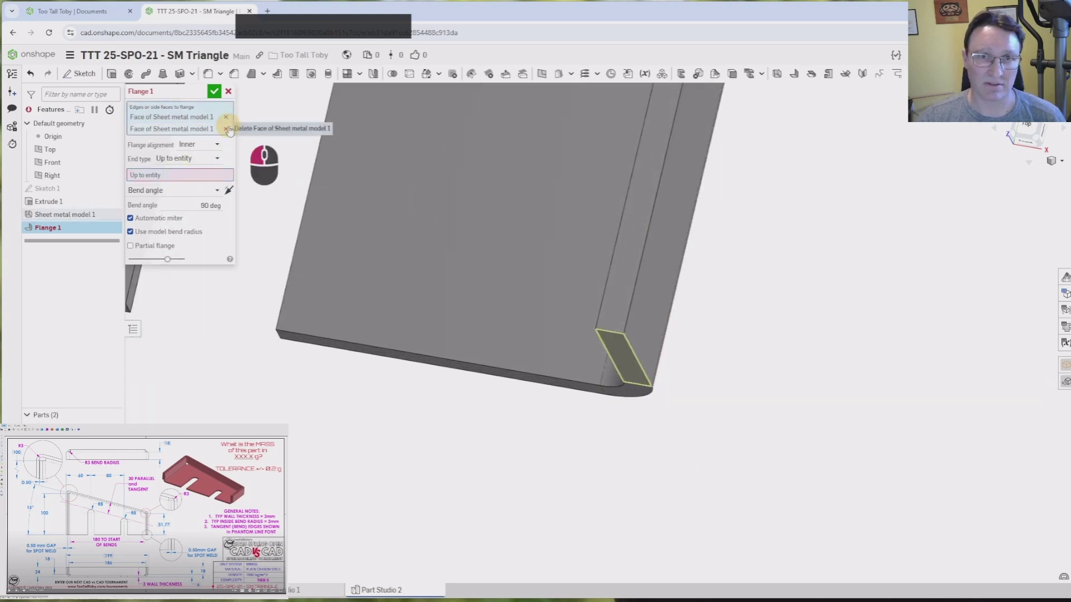
left_click(629, 395)
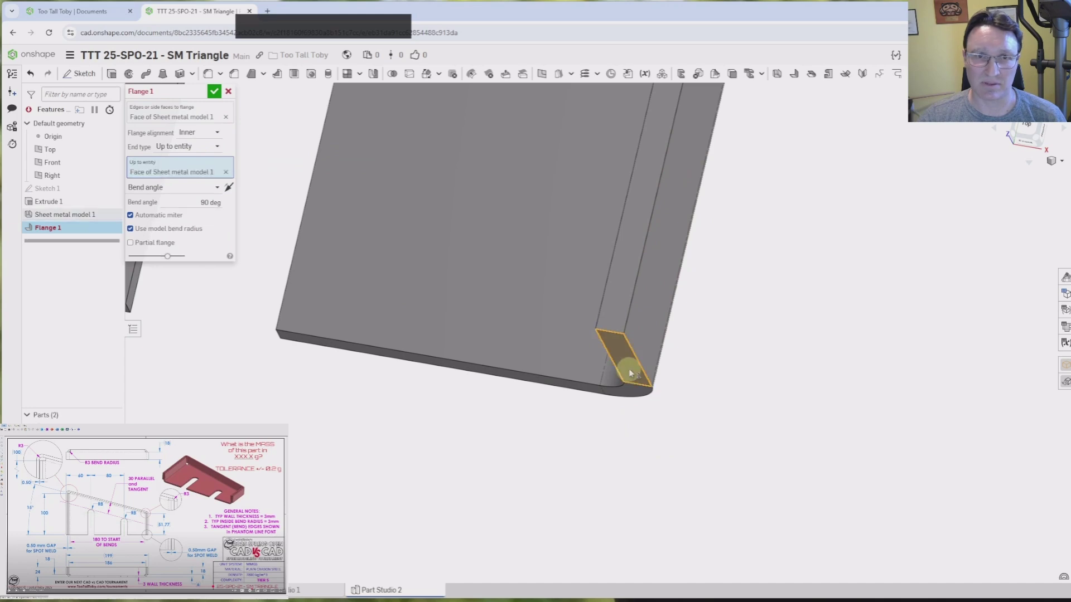
Switch the flange's angle control to Align to geometry, parallel to the short wall's outer face.
left_click(167, 190)
left_click(189, 214)
scroll(631, 345, "down", 3)
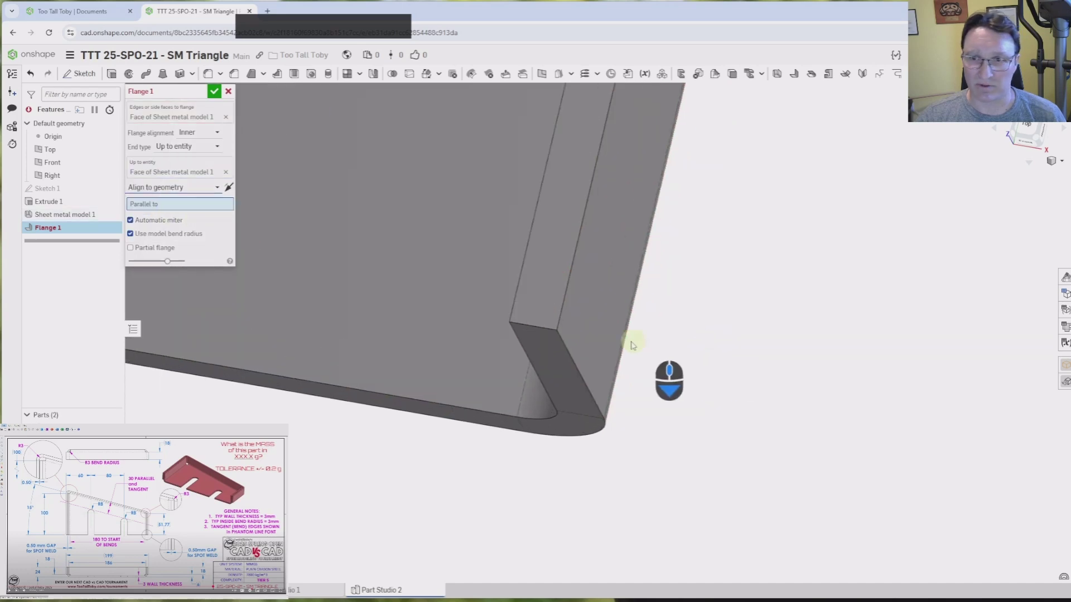
left_click(578, 340)
scroll(719, 433, "up", 6)
right_click_drag(768, 387, 867, 470)
scroll(884, 378, "down", 5)
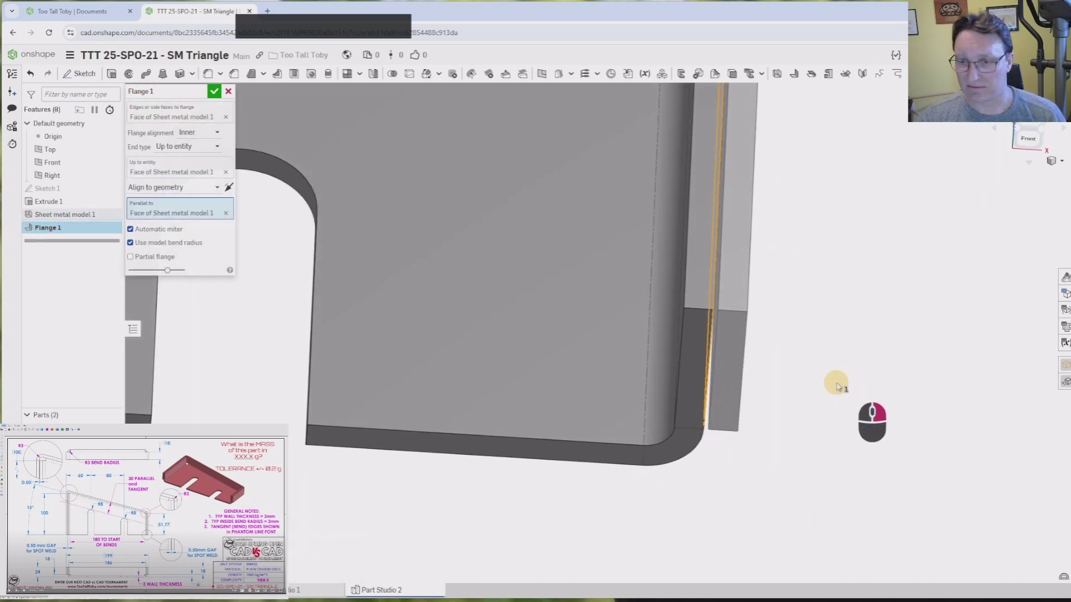
right_click_drag(836, 387, 851, 452)
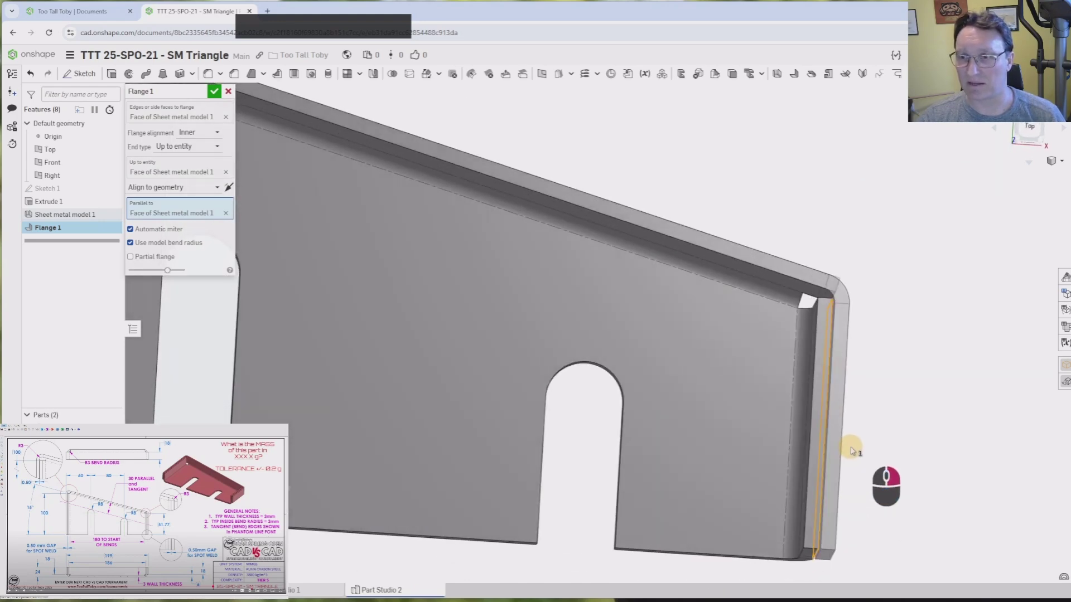
scroll(621, 437, "up", 5)
scroll(693, 426, "down", 2)
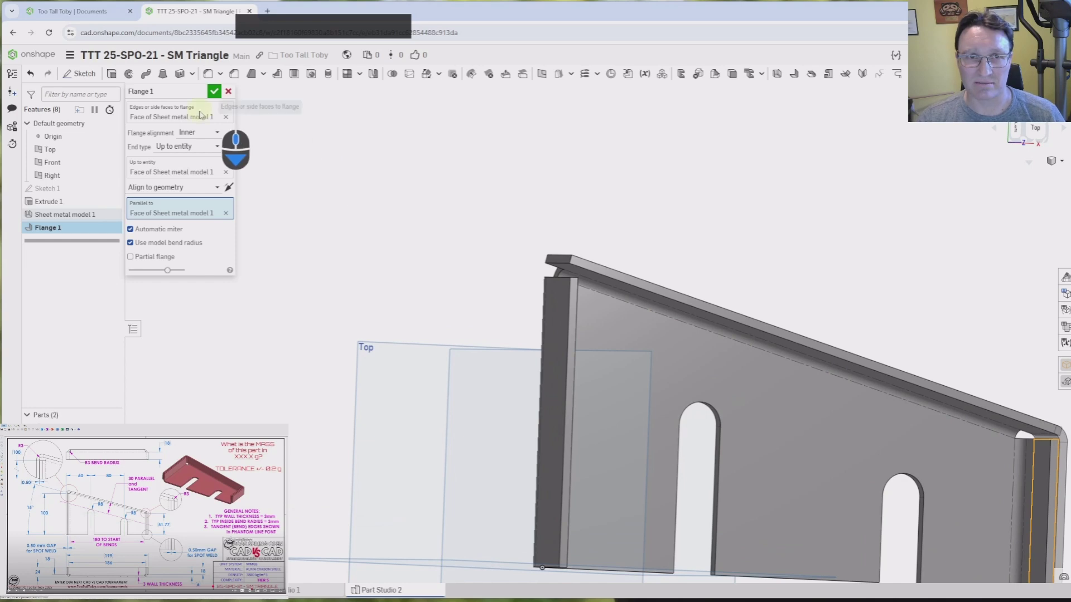
Add the sloped wall's end edge beside the tall wall to the flange selection and finish the flange.
left_click(199, 115)
scroll(626, 363, "down", 3)
left_click(617, 298)
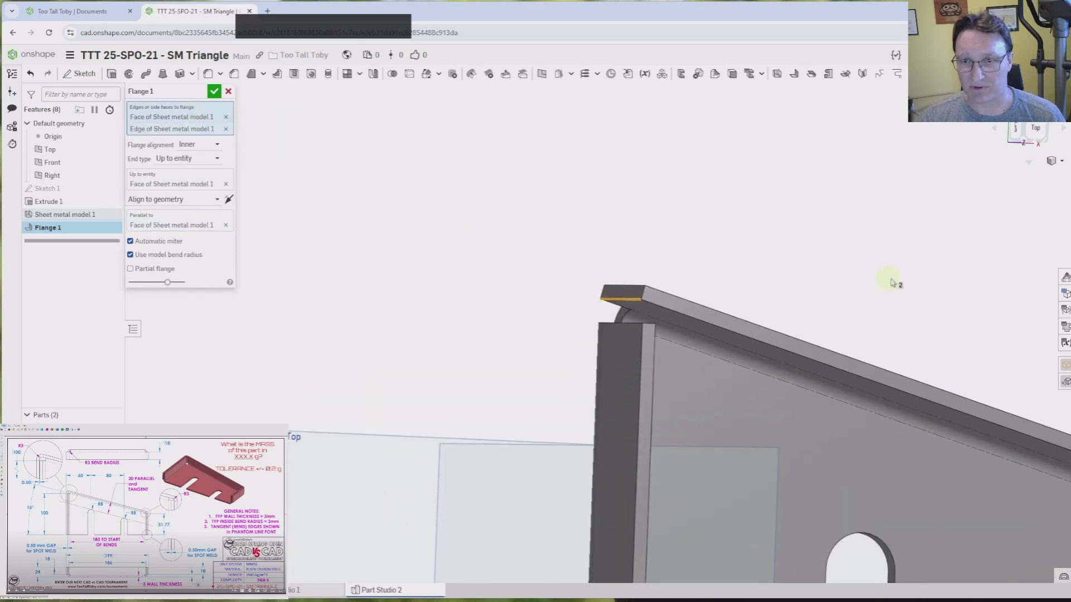
right_click_drag(856, 280, 397, 146)
scroll(350, 237, "up", 2)
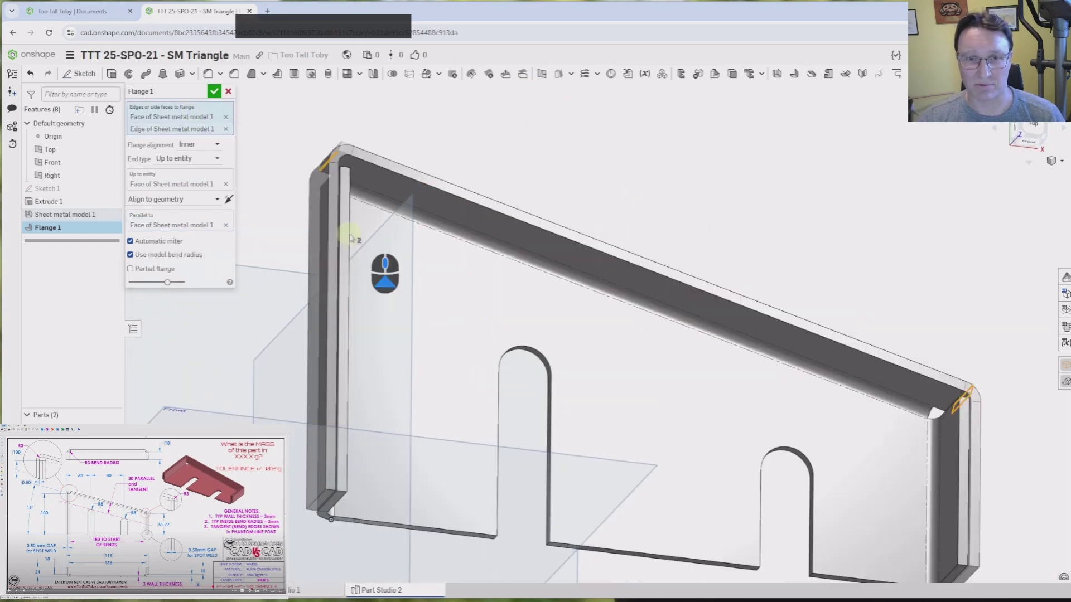
left_click(214, 91)
Measure the gap between the flange and the adjoining wall at both ends of the part.
mouse_move(244, 211)
right_mouse_down()
mouse_move(236, 200)
mouse_move(247, 204)
right_mouse_up()
scroll(307, 431, "down", 10)
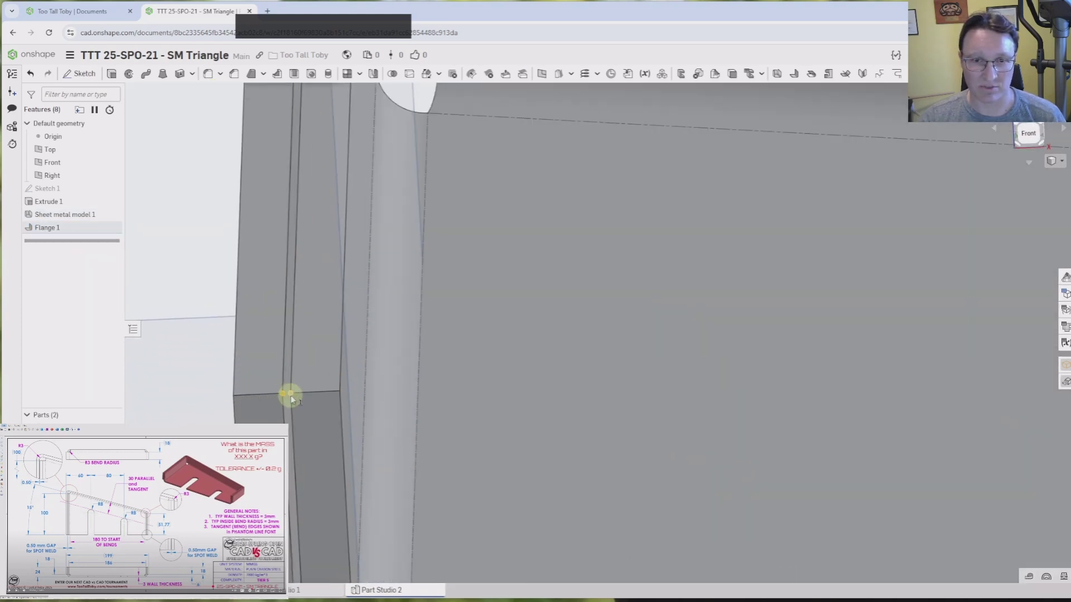
scroll(676, 400, "up", 10)
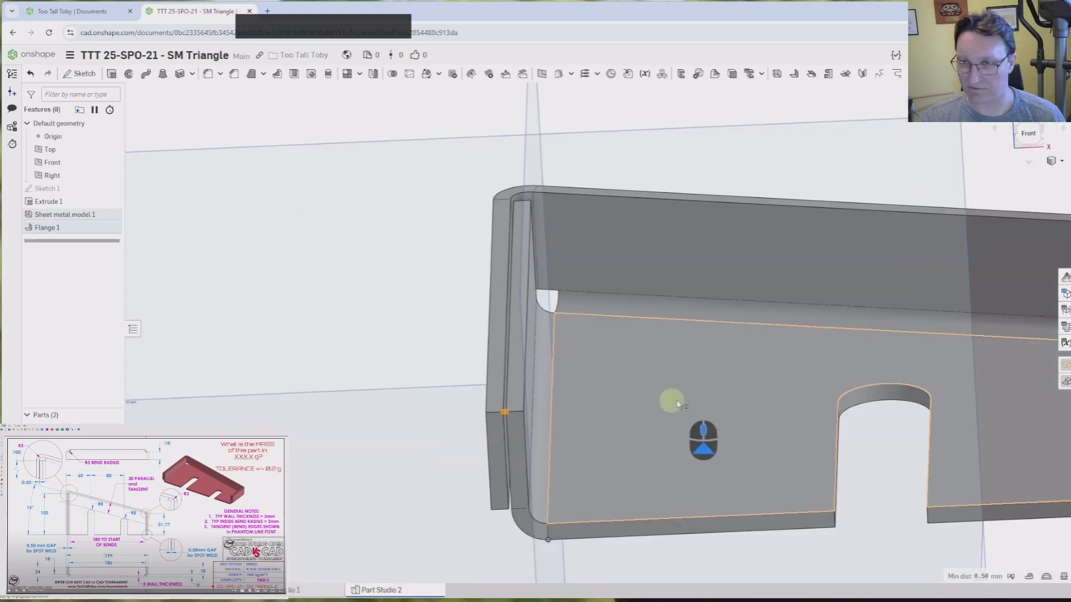
right_click_drag(677, 400, 449, 375)
scroll(983, 305, "down", 5)
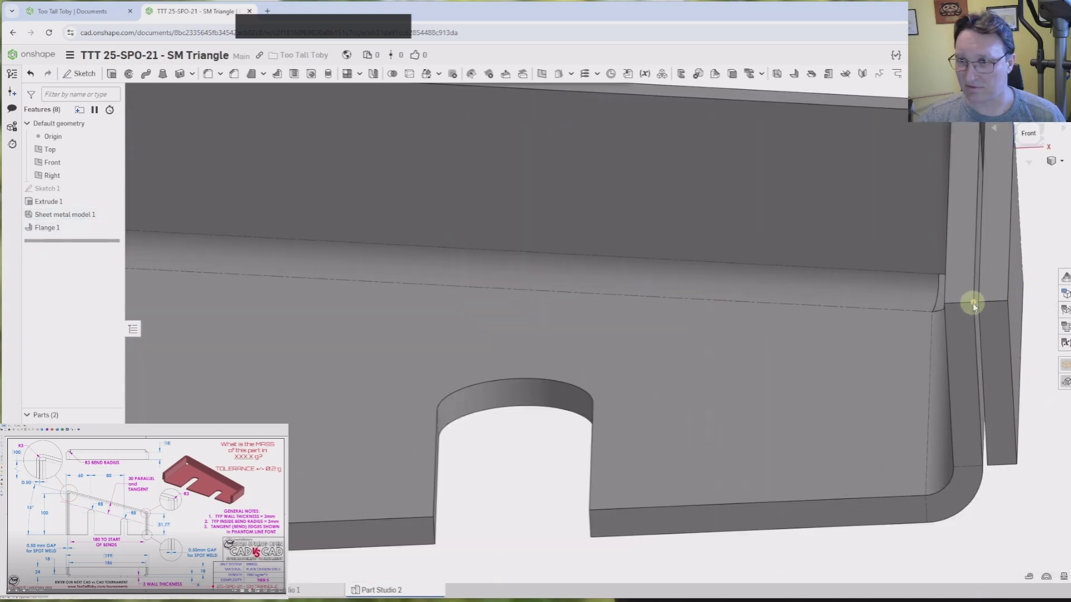
left_click(976, 303)
left_click(1018, 546)
scroll(1008, 497, "up", 10)
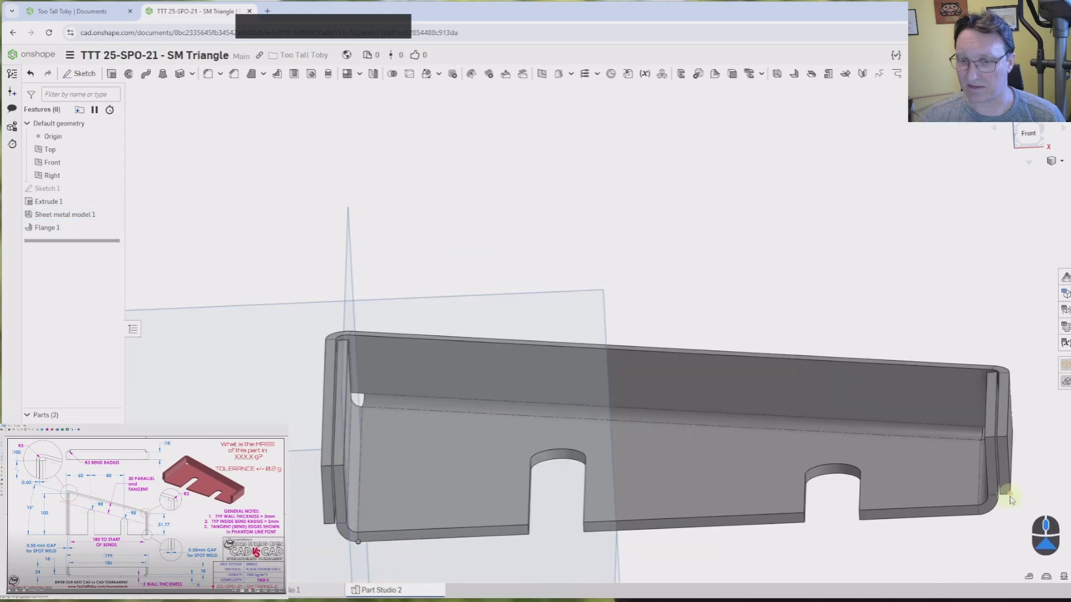
Display the TTT Part Mass custom table for the model.
right_click_drag(851, 353, 870, 390)
middle_click_drag(870, 390, 569, 242)
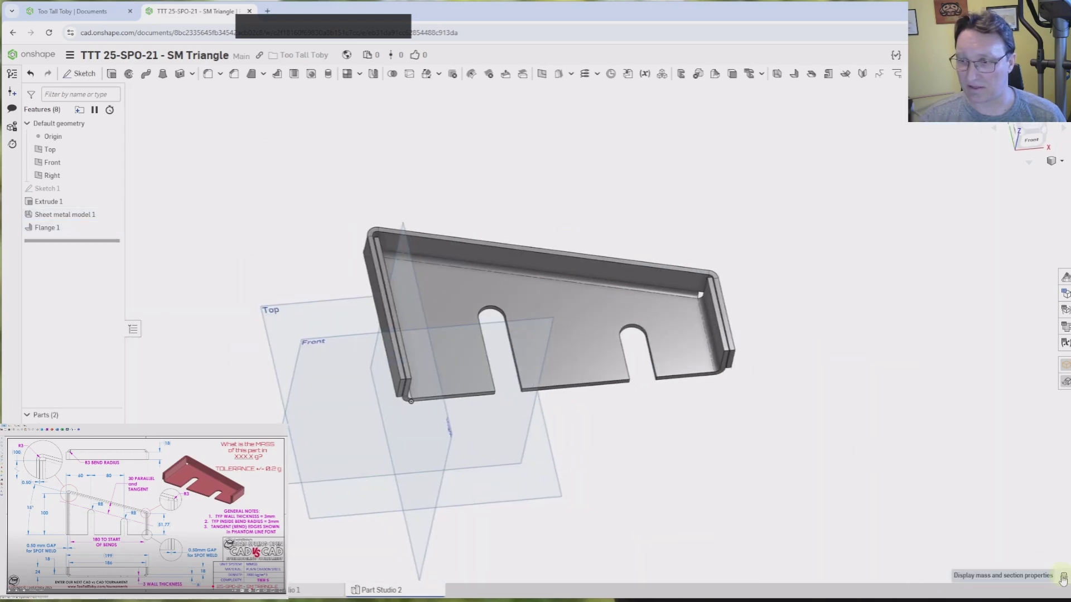
left_click(1065, 315)
scroll(646, 397, "up", 2)
middle_click_drag(520, 405, 537, 387)
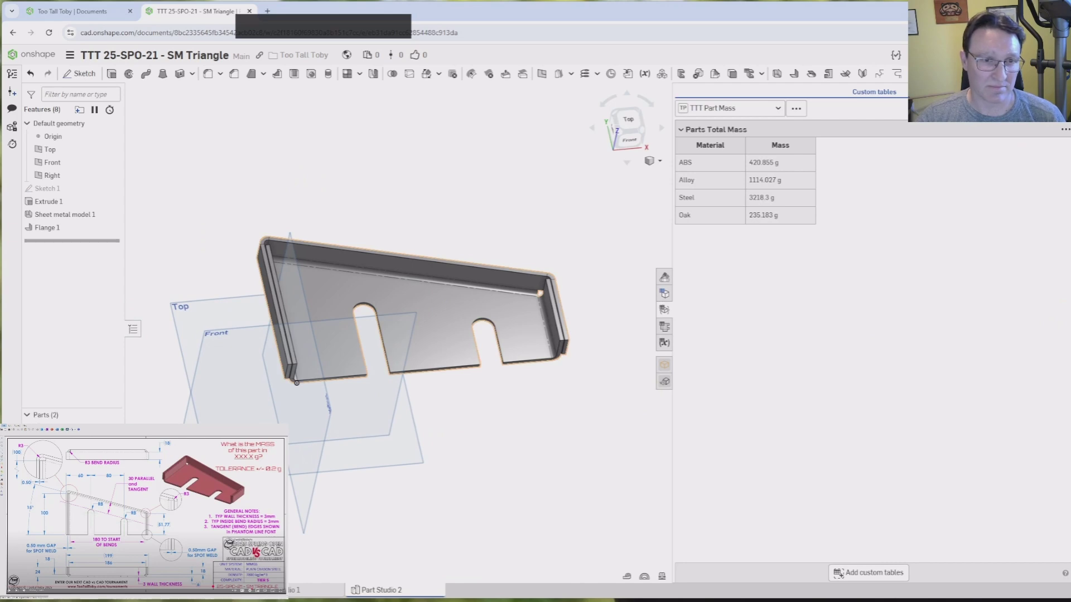
Delete the leftover extruded solid, Part 1, so that only the sheet metal part counts towards the total mass.
key("Delete")
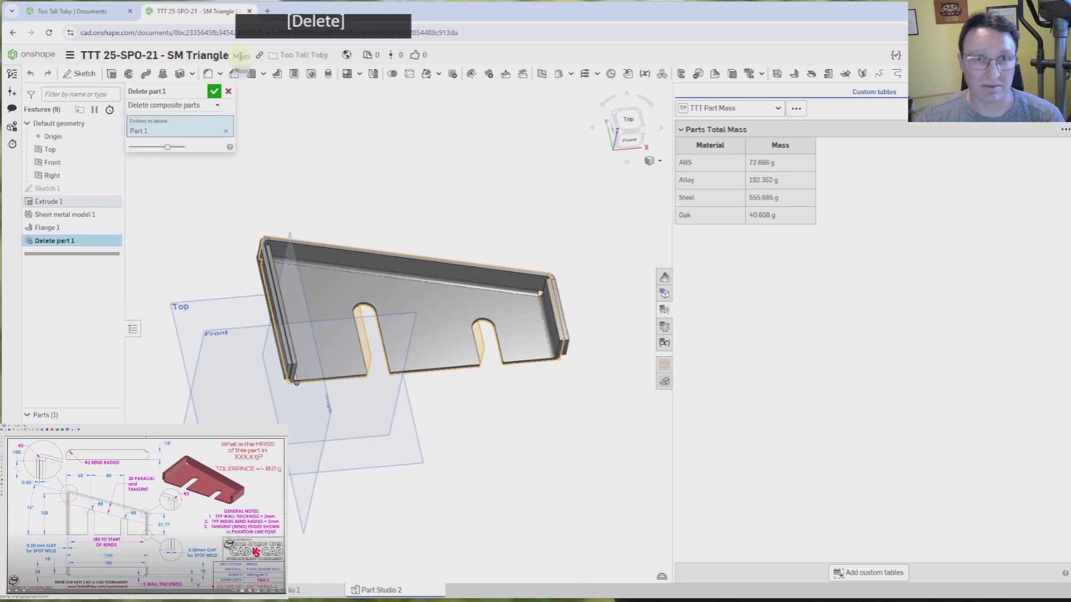
left_click(218, 95)
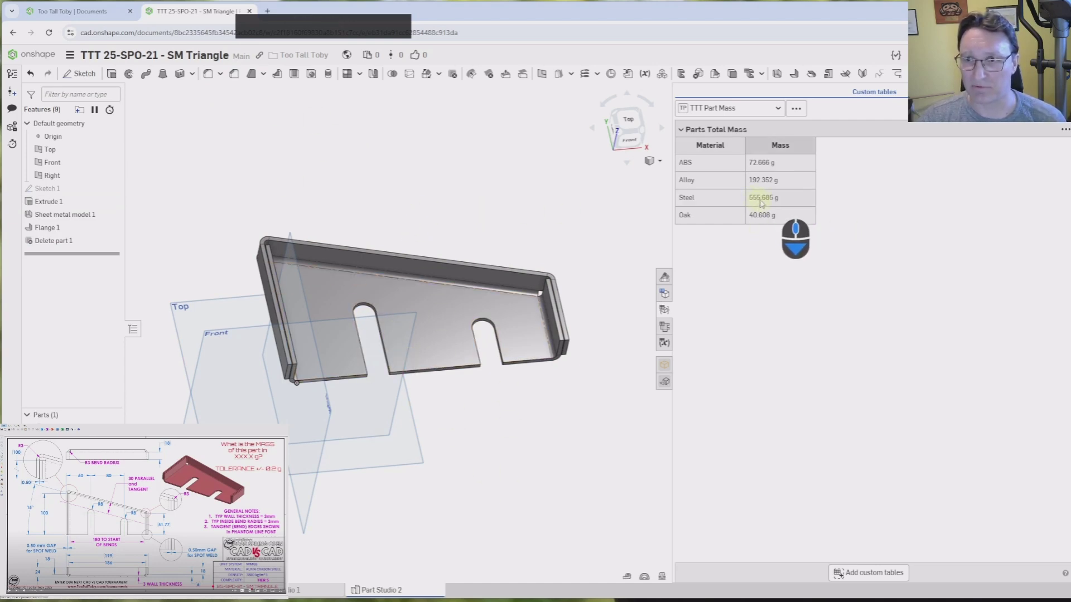
scroll(743, 215, "down", 2)
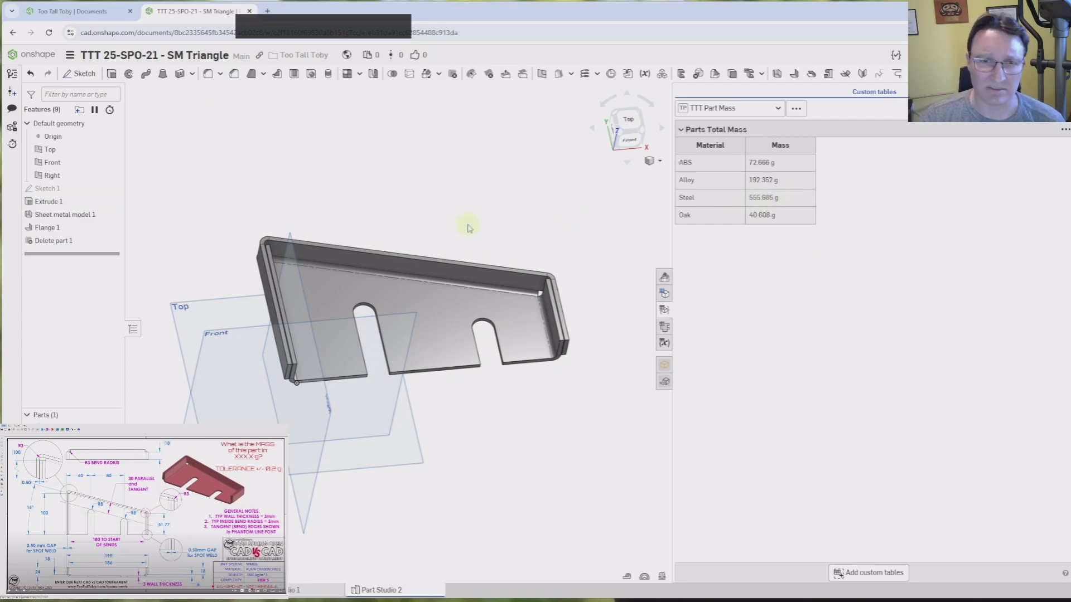
Compare the part's walls, slots and corner bends with the drawing, including in Top view.
scroll(468, 228, "up", 3)
right_click_drag(418, 317, 462, 282)
scroll(391, 346, "down", 3)
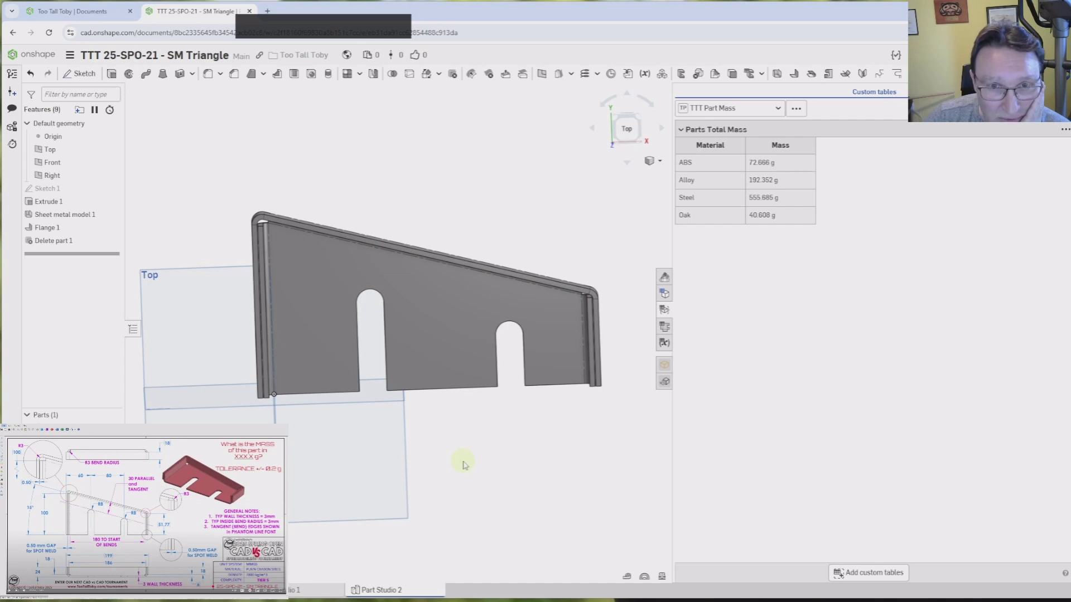
right_click_drag(464, 465, 452, 416)
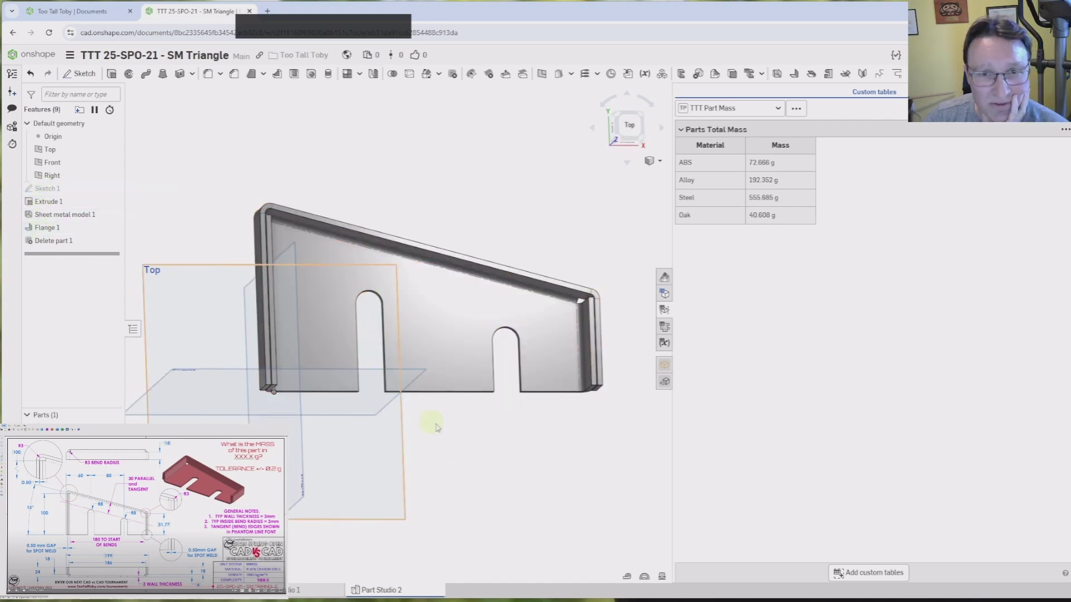
mouse_move(430, 423)
right_mouse_down()
mouse_move(512, 419)
mouse_move(487, 423)
right_mouse_up()
scroll(535, 349, "up", 5)
right_click_drag(535, 349, 571, 362)
key("shift+5")
scroll(487, 360, "down", 4)
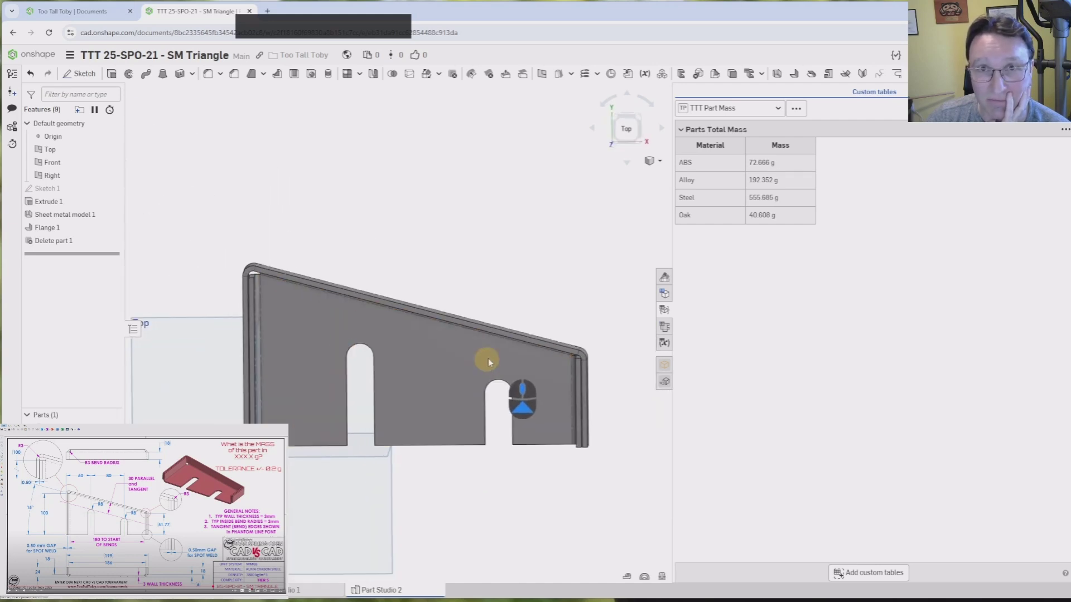
mouse_move(488, 360)
middle_mouse_down()
mouse_move(500, 345)
mouse_move(491, 357)
middle_mouse_up()
right_click_drag(439, 406, 446, 390)
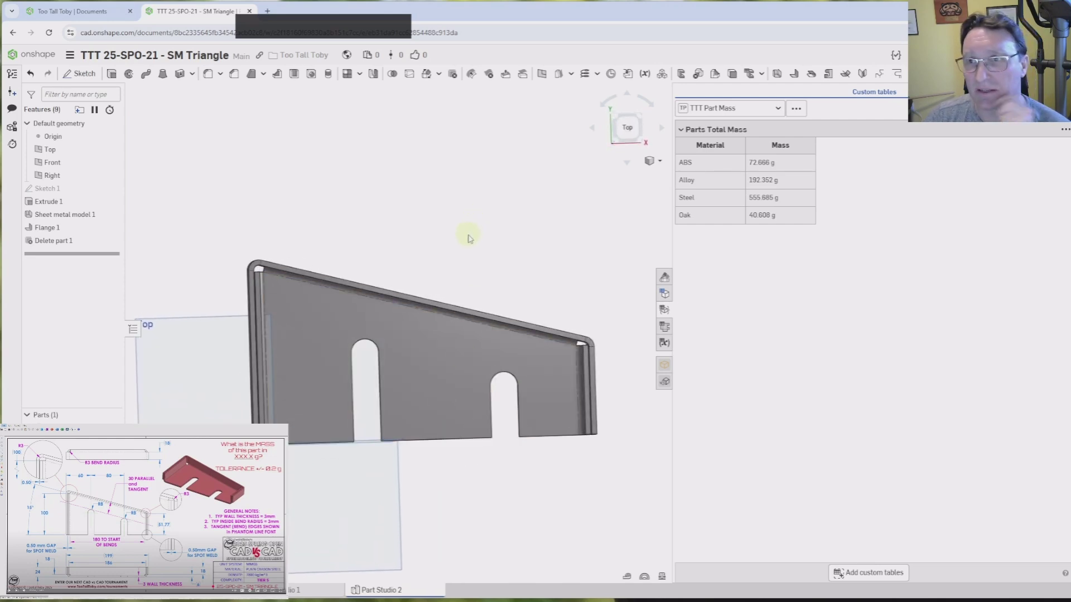
mouse_move(466, 244)
right_mouse_down()
mouse_move(455, 250)
mouse_move(461, 258)
right_mouse_up()
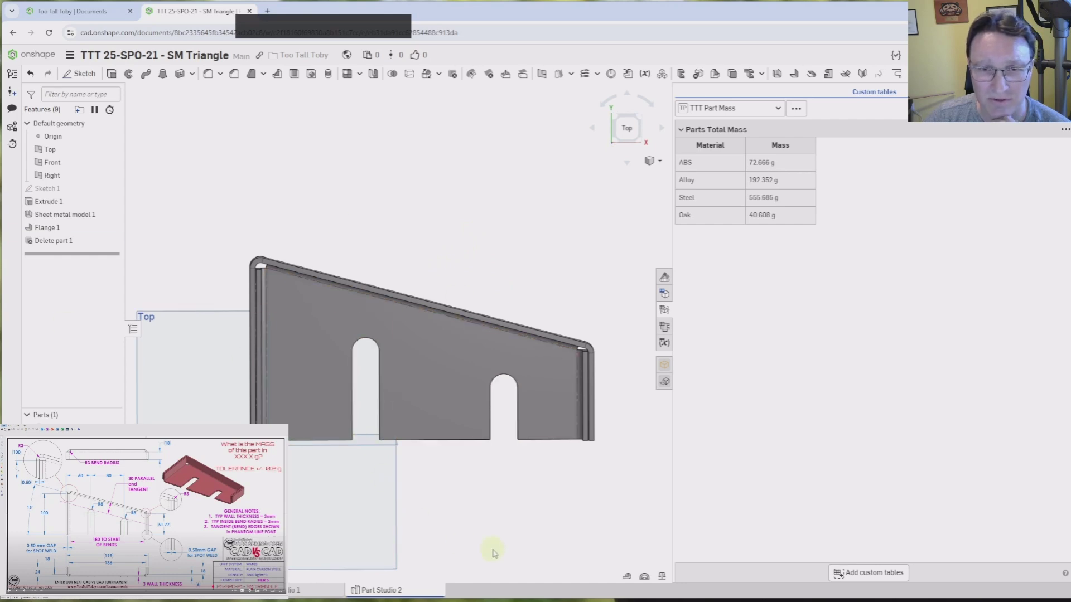
right_click_drag(493, 552, 519, 525)
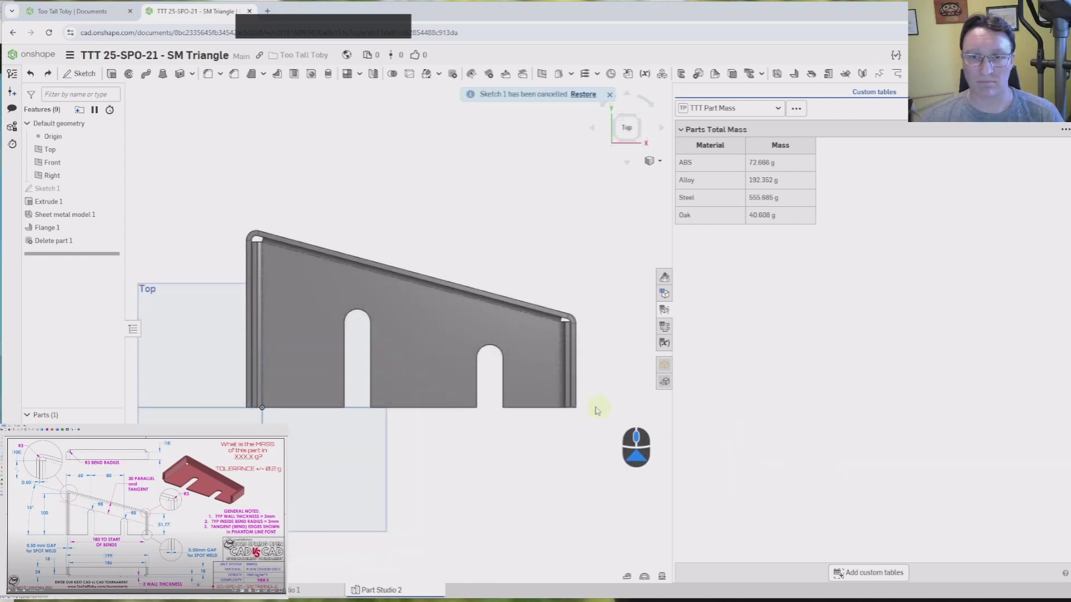
Measure the distance from the outer face of the tall end flange to the edge of the nearest slot.
scroll(472, 362, "down", 3)
scroll(472, 362, "down", 5)
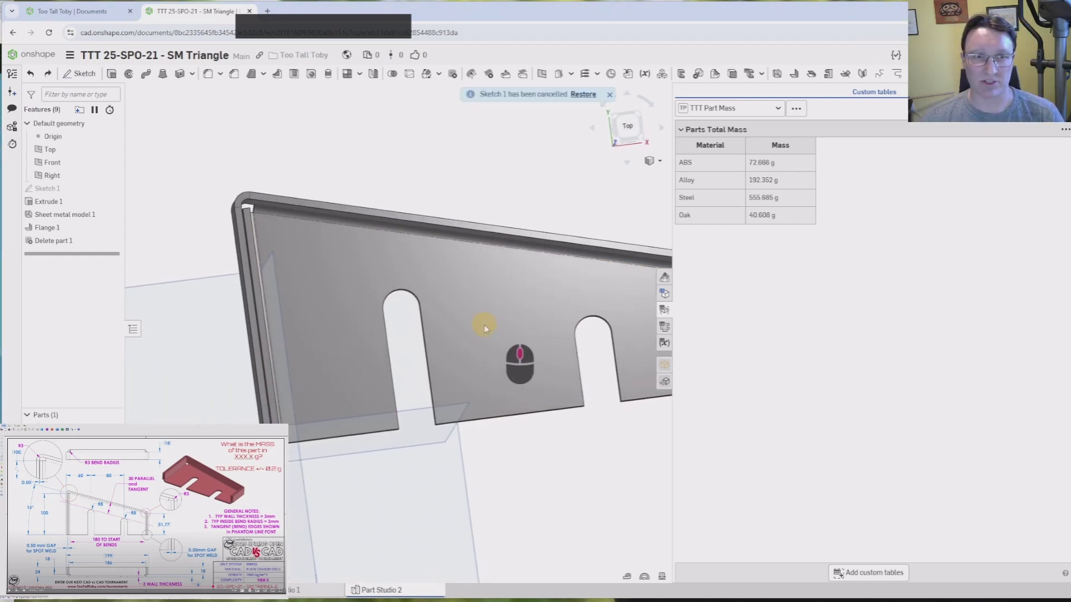
right_click_drag(415, 304, 222, 318)
left_click(220, 320)
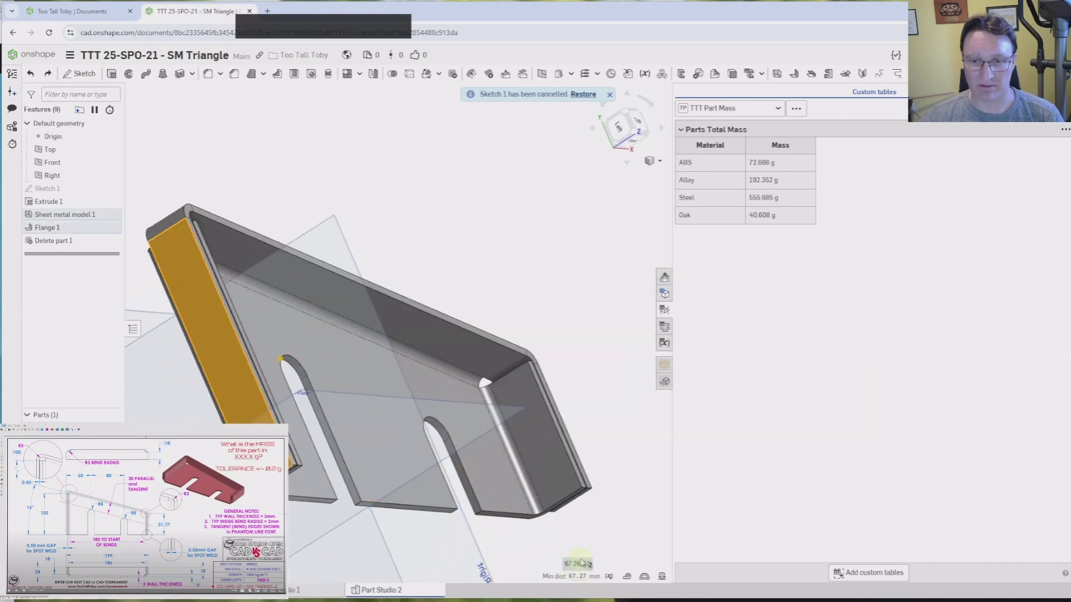
left_click(582, 282)
Edit Sketch 1, set the taller slot's horizontal distance from the plate's outer edge to (60-3.5) mm, and finish the sketch.
key("shift+5")
scroll(536, 286, "down", 4)
left_click(45, 190)
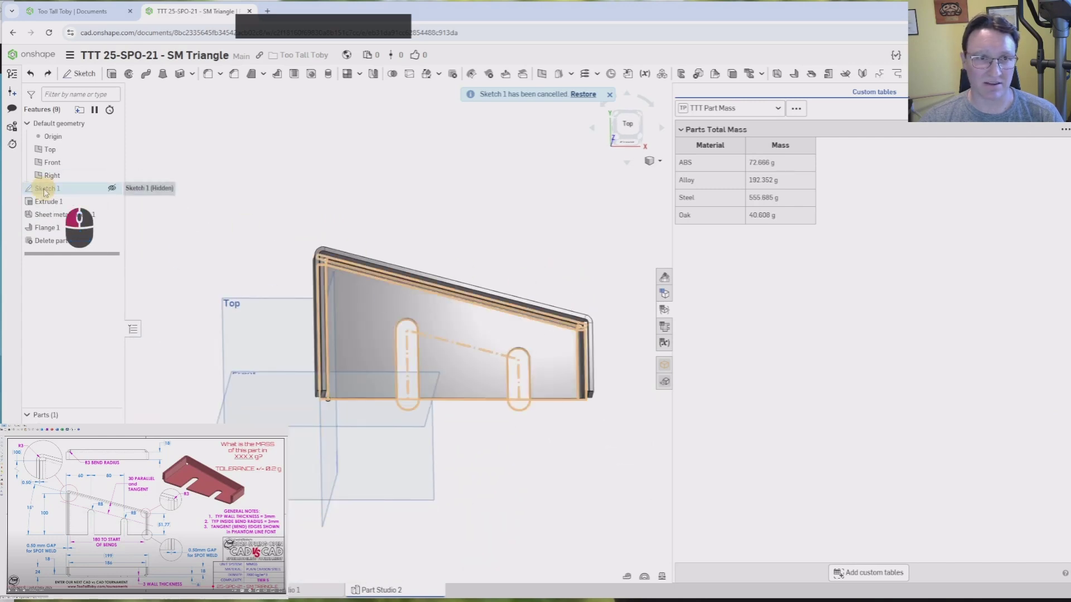
double_click(45, 188)
scroll(402, 496, "down", 5)
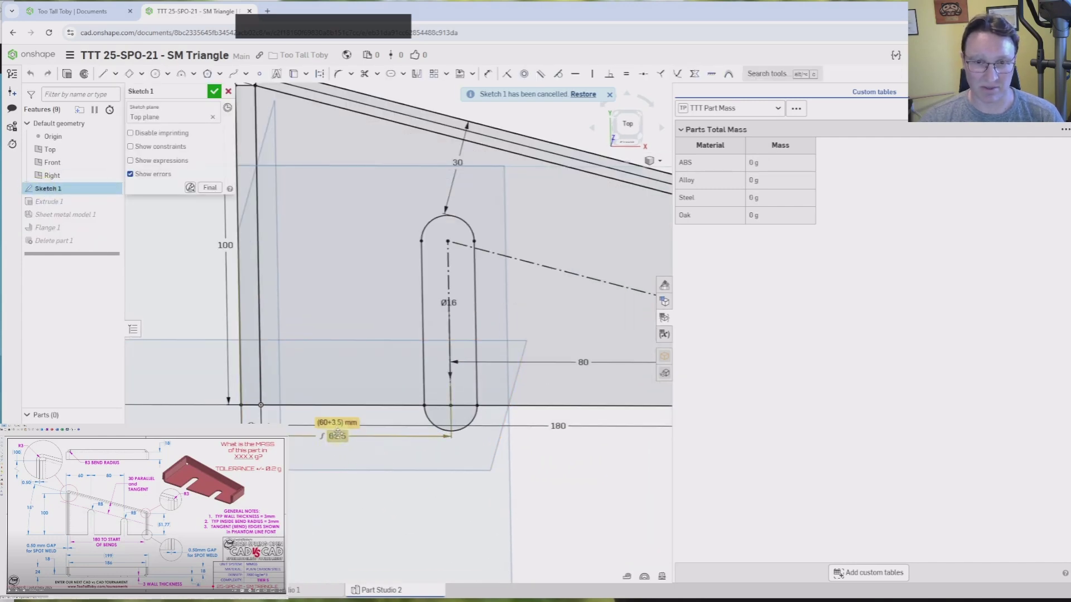
double_click(337, 436)
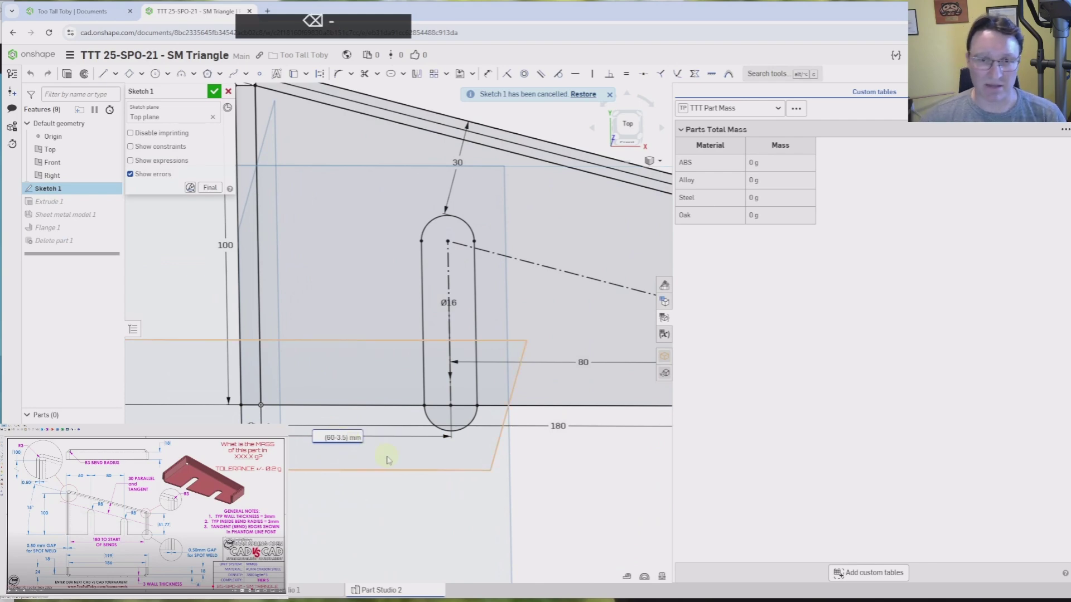
type("-")
key("Return")
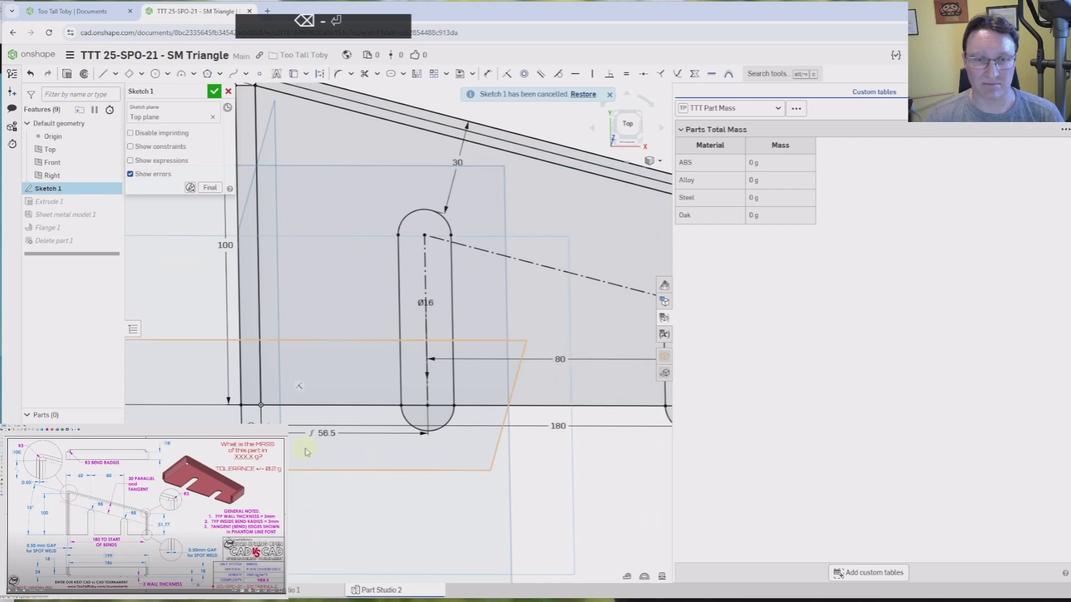
middle_click_drag(306, 451, 390, 470)
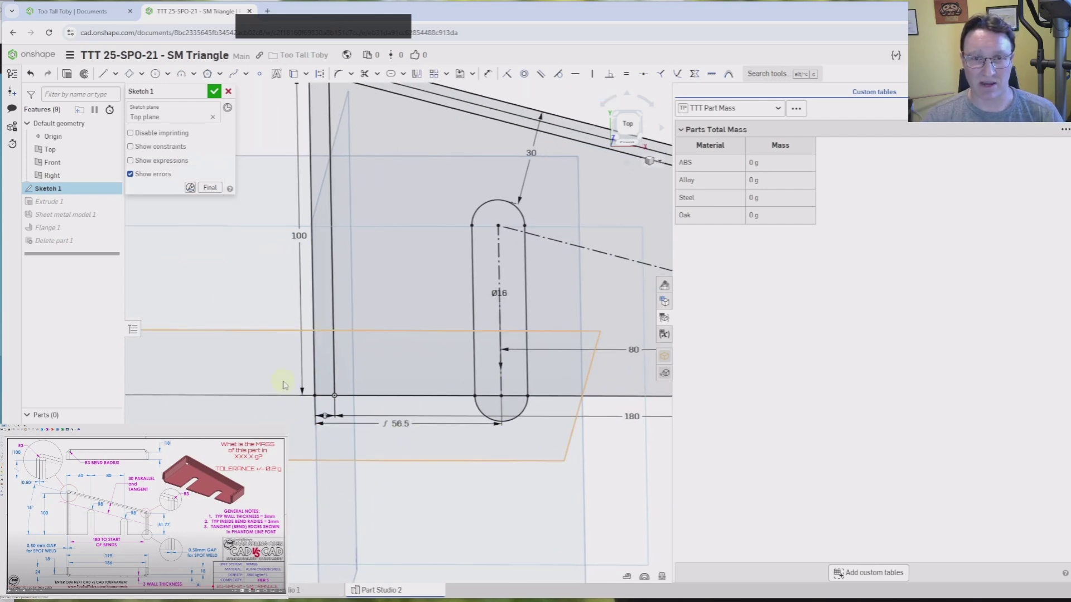
left_click(214, 90)
Review the updated part in Top view together with its steel mass in the mass table.
scroll(477, 408, "down", 2)
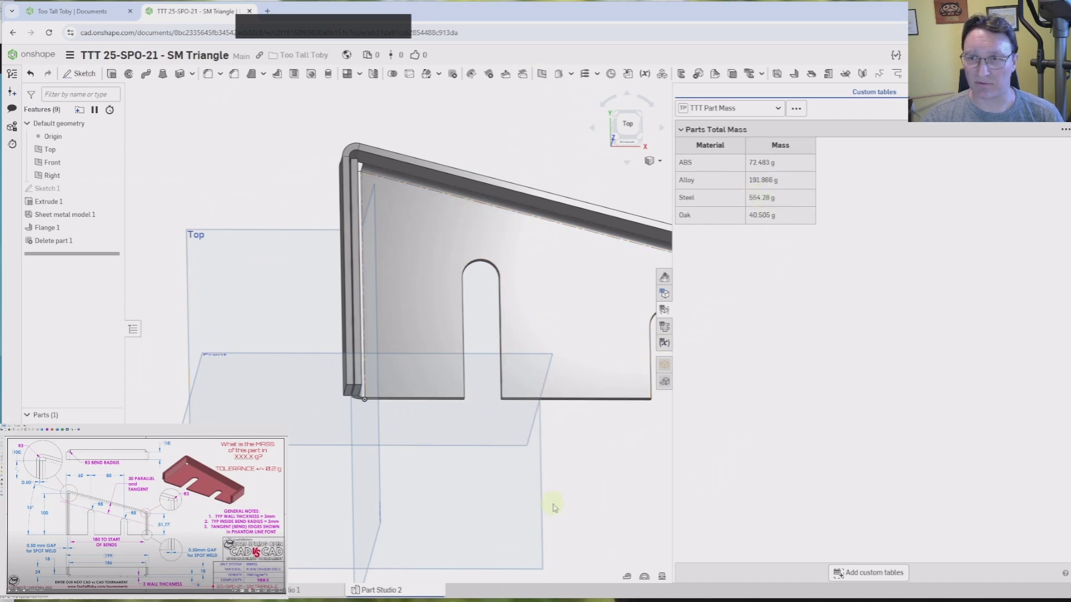
middle_click_drag(476, 508, 345, 385)
left_click(620, 118)
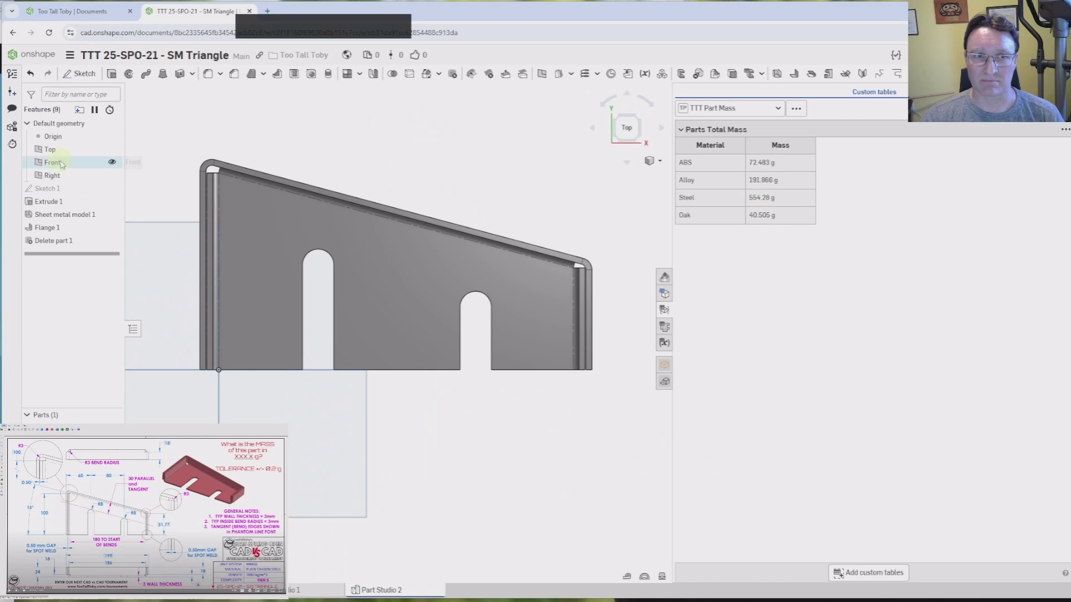
middle_click_drag(506, 461, 486, 500)
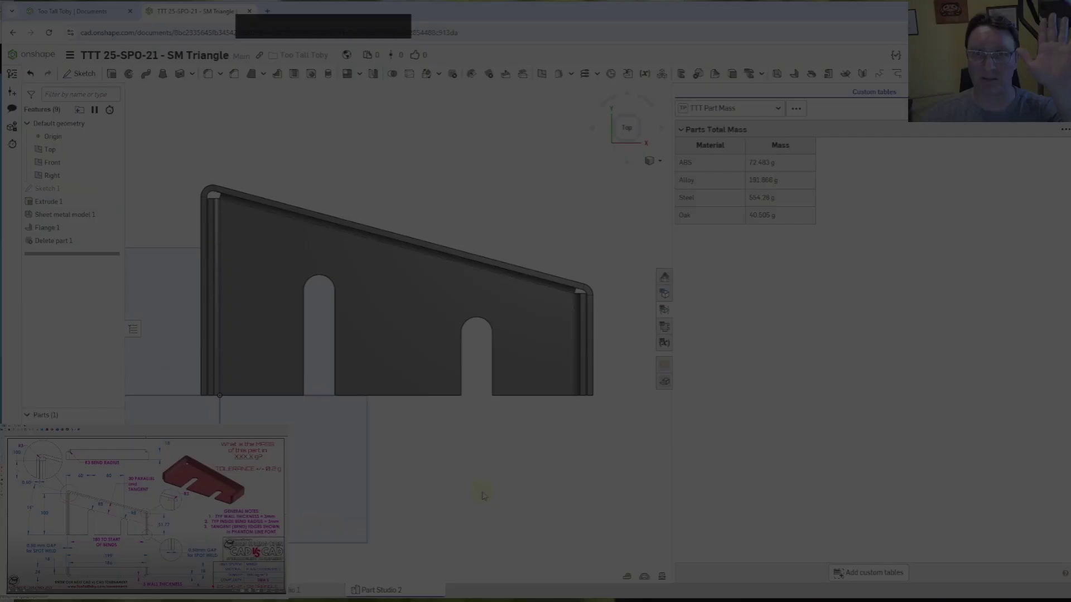